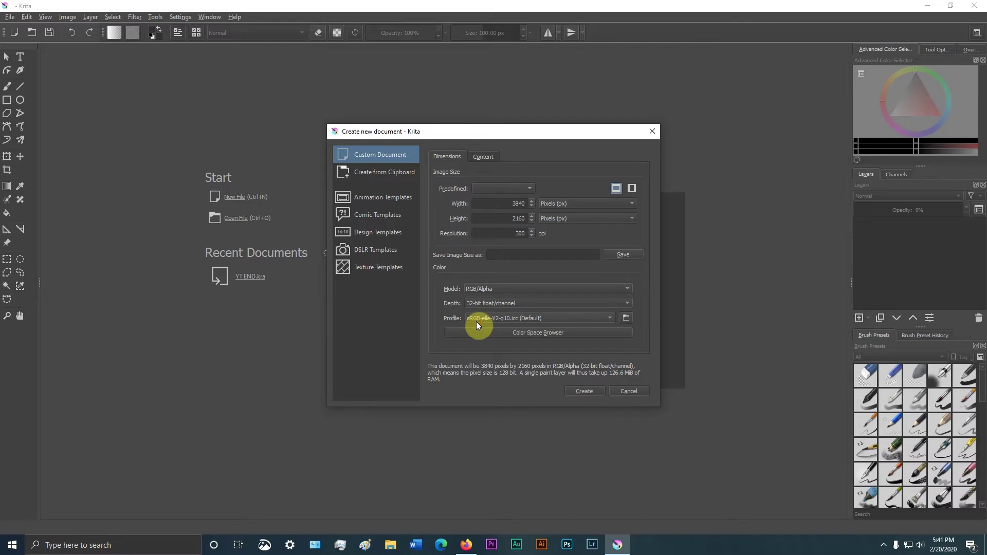
Step: Create the 3840 by 2160 pixel document and insert the desktop image 4k-16-9-EndScreen.png as a new layer
{"action": "left_click", "coordinate": [580, 391]}
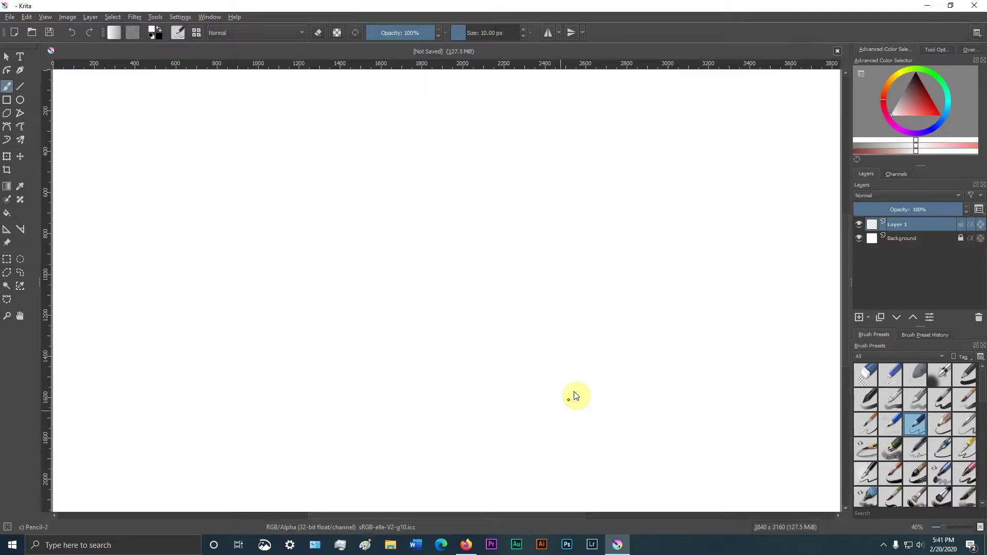
{"action": "left_click", "coordinate": [950, 5]}
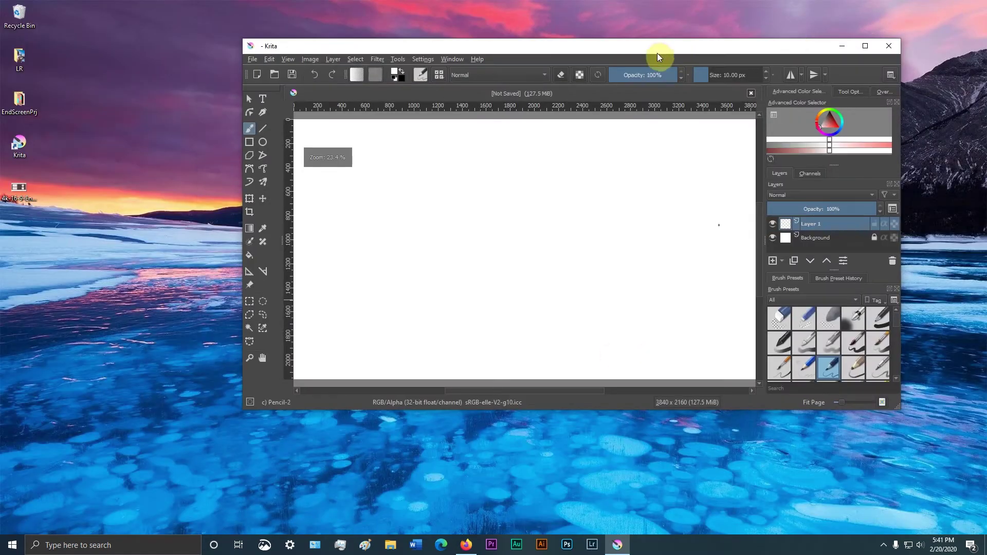
{"action": "left_click_drag", "start_coordinate": [19, 188], "coordinate": [449, 245]}
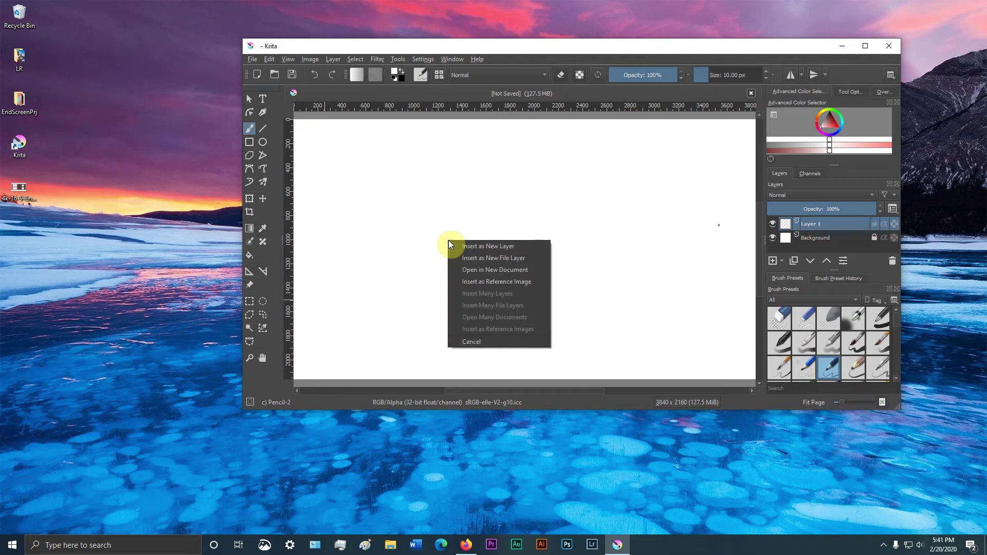
{"action": "left_click", "coordinate": [488, 248]}
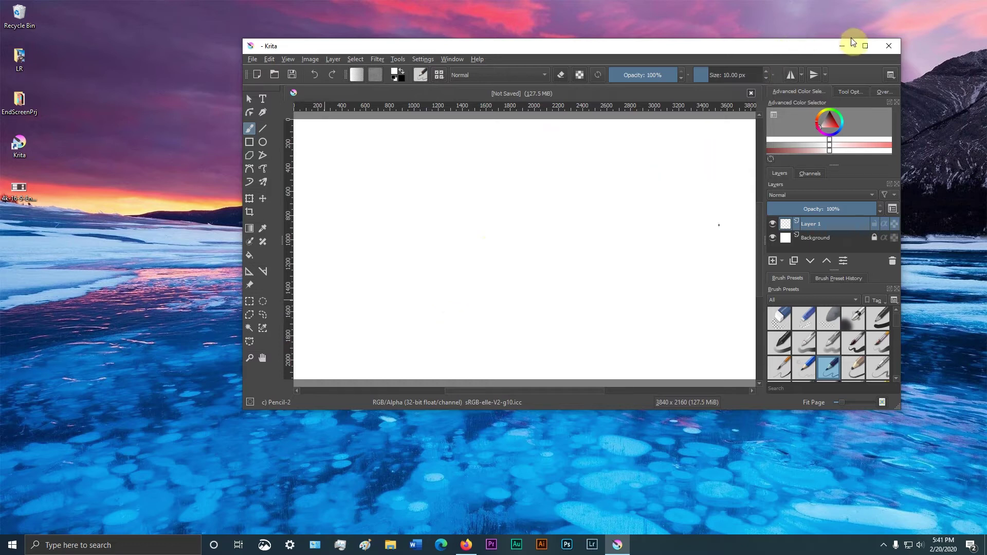
{"action": "left_click", "coordinate": [863, 46]}
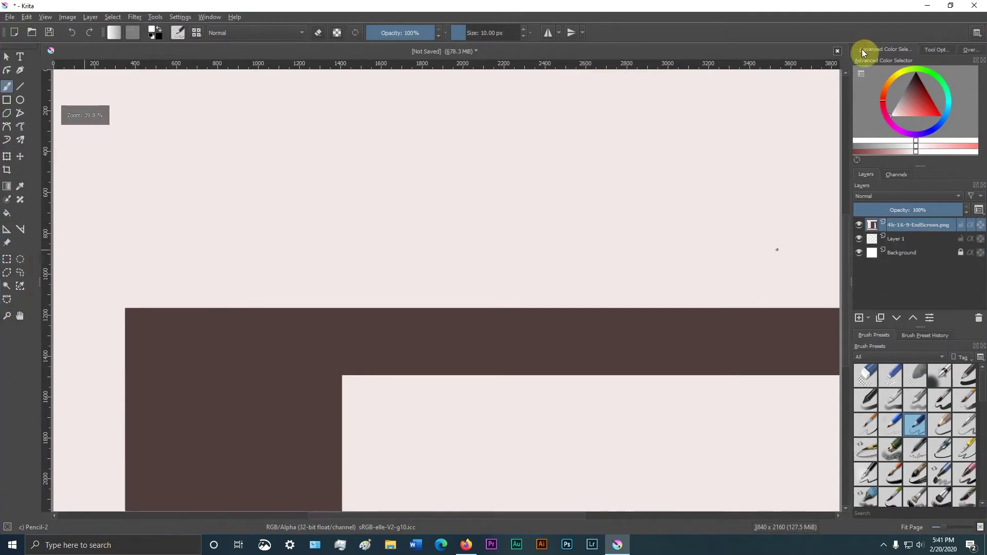
Step: Scale the inserted 4k-16-9-EndScreen.png layer down so the whole template fits the canvas edges
{"action": "left_click_drag", "start_coordinate": [945, 529], "coordinate": [942, 529]}
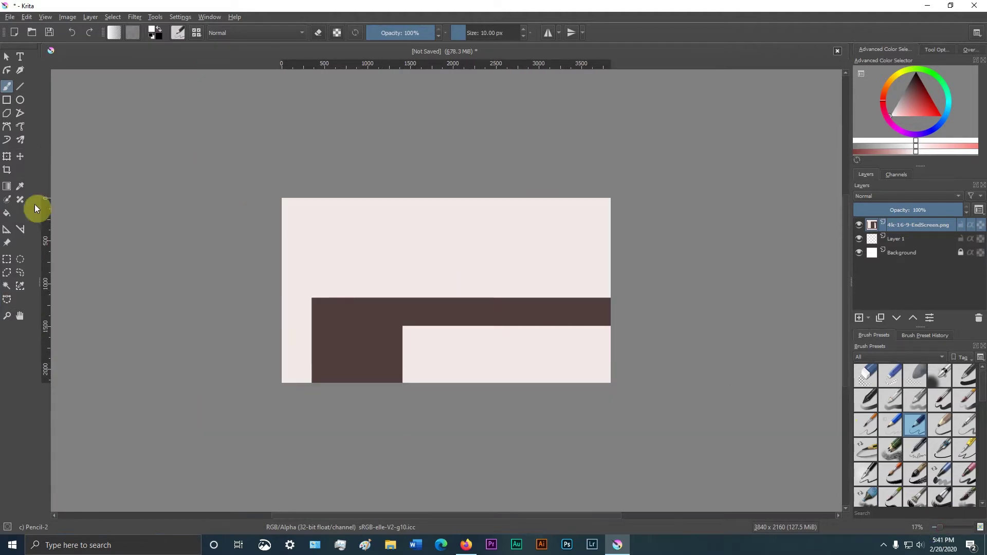
{"action": "left_click", "coordinate": [7, 156]}
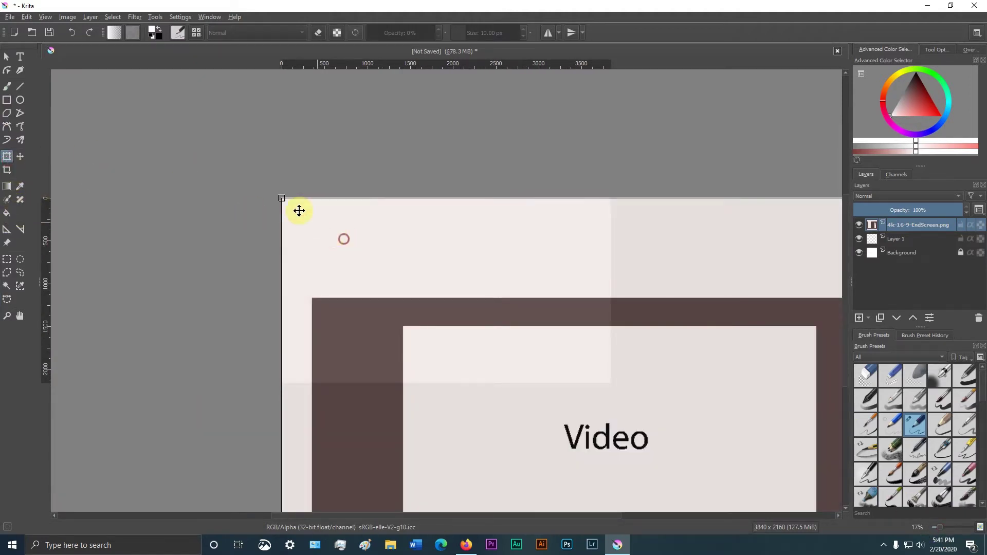
{"action": "left_click_drag", "start_coordinate": [282, 199], "coordinate": [326, 214]}
{"action": "left_click_drag", "start_coordinate": [669, 360], "coordinate": [612, 386]}
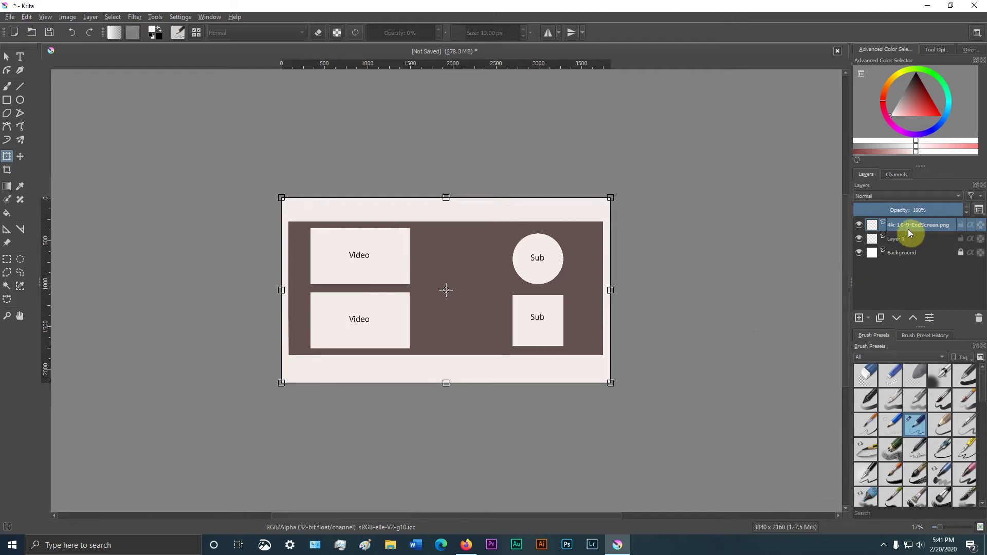
Step: Move the 4k-16-9-EndScreen.png layer below Layer 1 in the layer stack
{"action": "left_click_drag", "start_coordinate": [908, 225], "coordinate": [910, 246]}
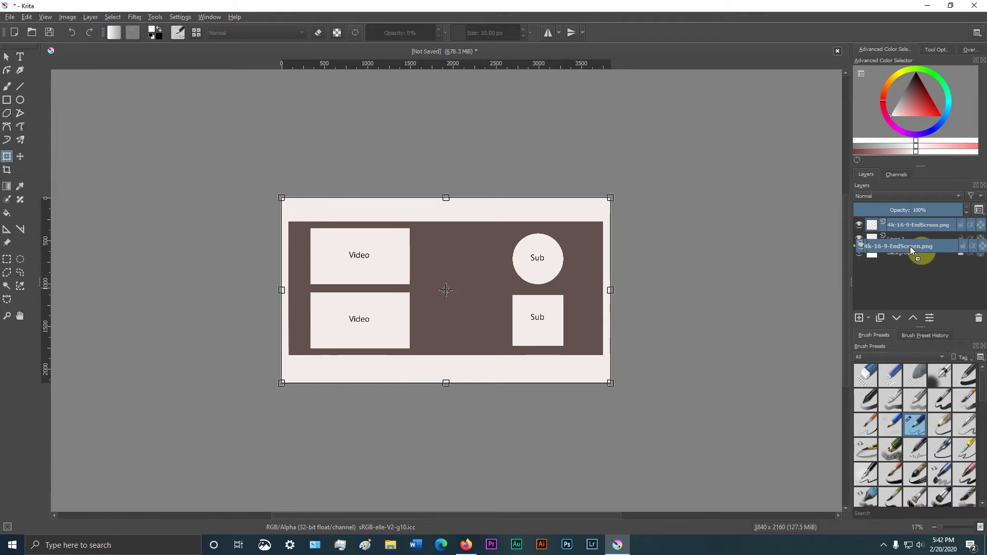
{"action": "left_click_drag", "start_coordinate": [909, 246], "coordinate": [910, 246]}
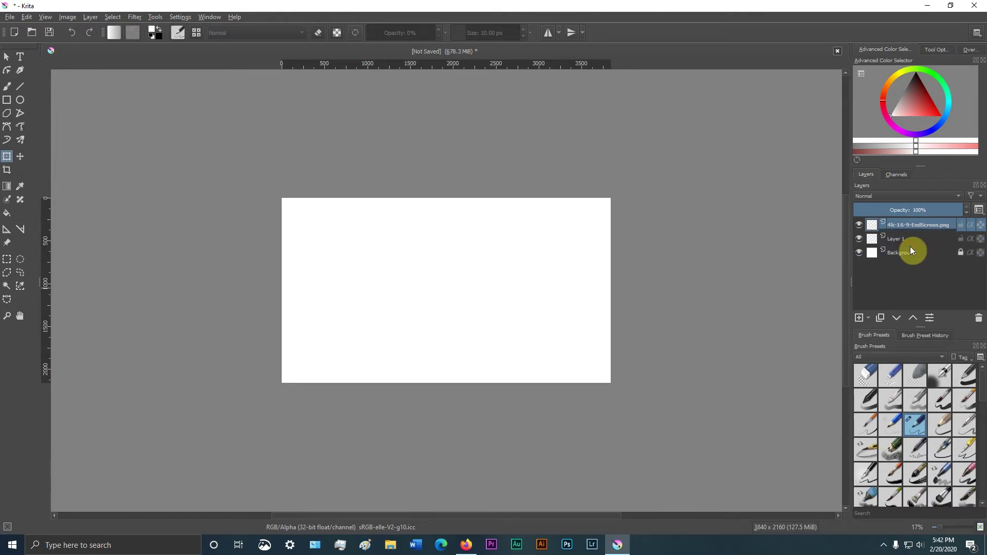
{"action": "mouse_move", "coordinate": [910, 249]}
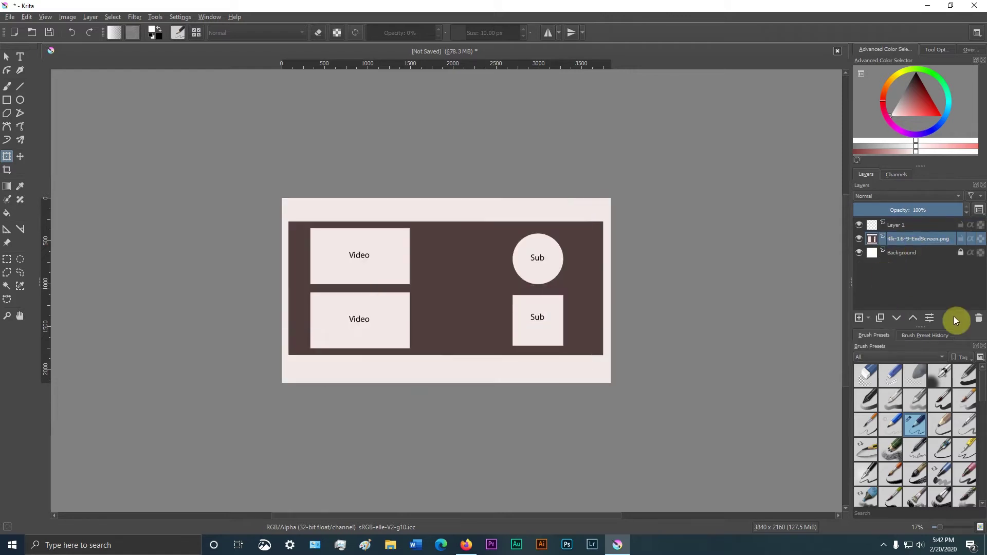
Step: Outline the template's upper Video box with a cyan rectangle on Layer 1
{"action": "left_click", "coordinate": [893, 227]}
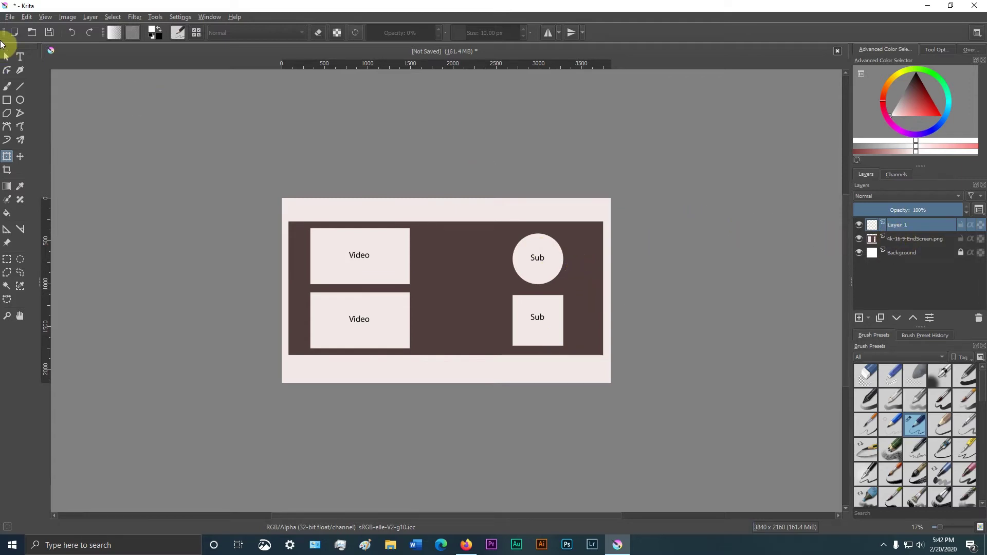
{"action": "left_click", "coordinate": [7, 100]}
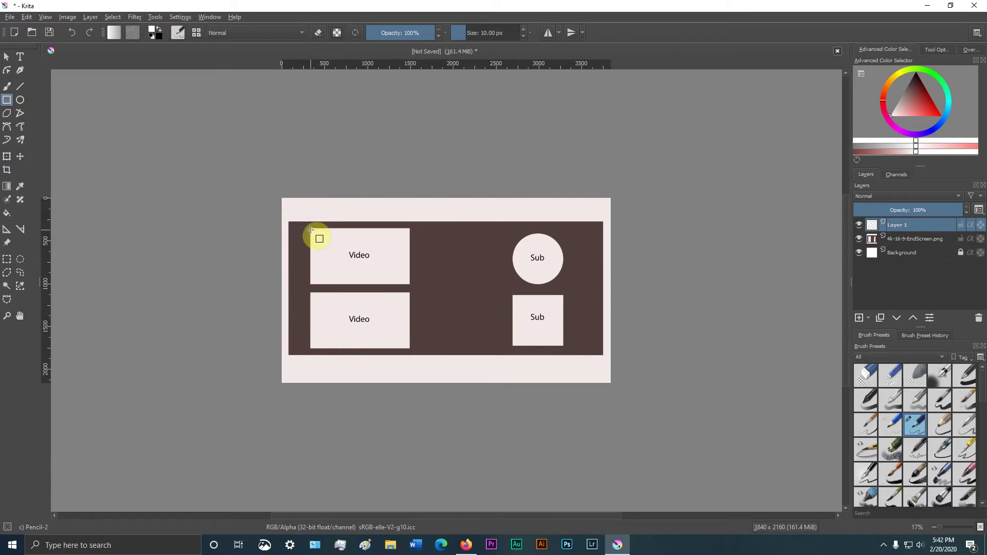
{"action": "left_click", "coordinate": [949, 101]}
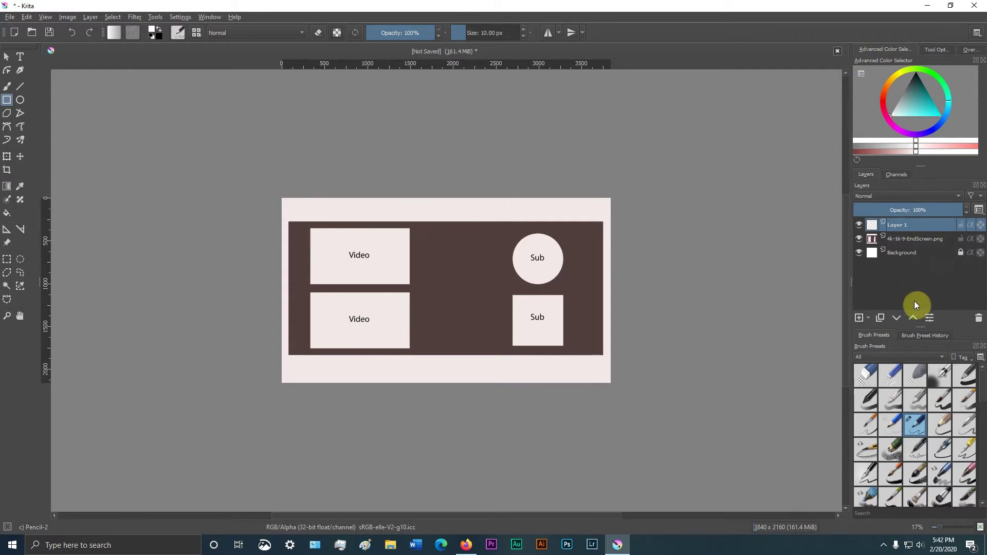
{"action": "left_click", "coordinate": [202, 16]}
{"action": "mouse_move", "coordinate": [214, 48]}
{"action": "left_click", "coordinate": [340, 102]}
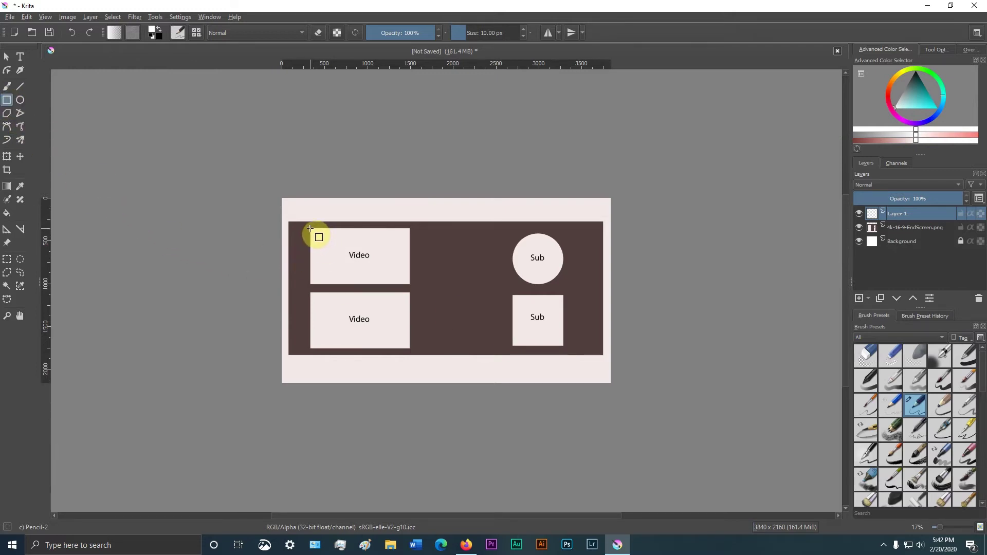
{"action": "left_click_drag", "start_coordinate": [310, 228], "coordinate": [410, 284]}
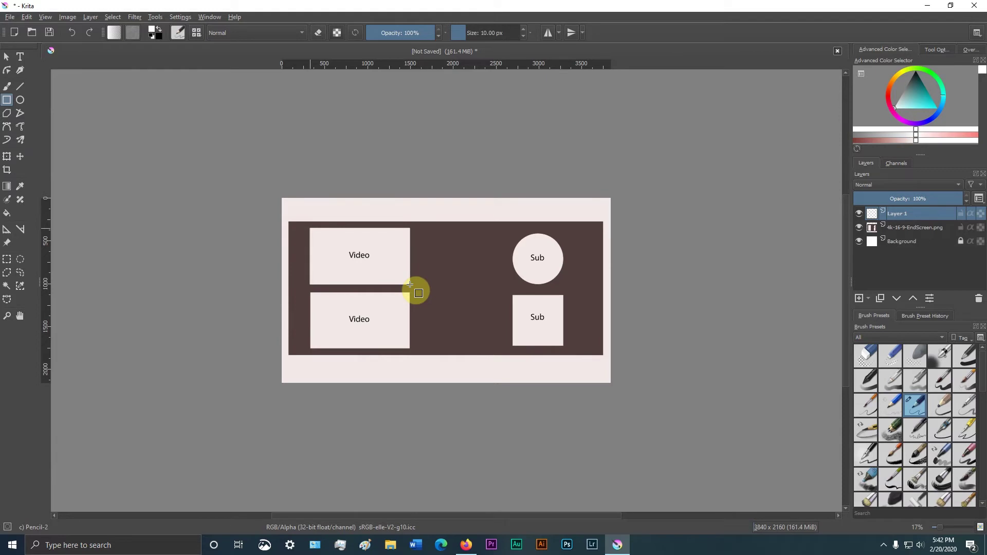
{"action": "left_click_drag", "start_coordinate": [921, 104], "coordinate": [959, 118]}
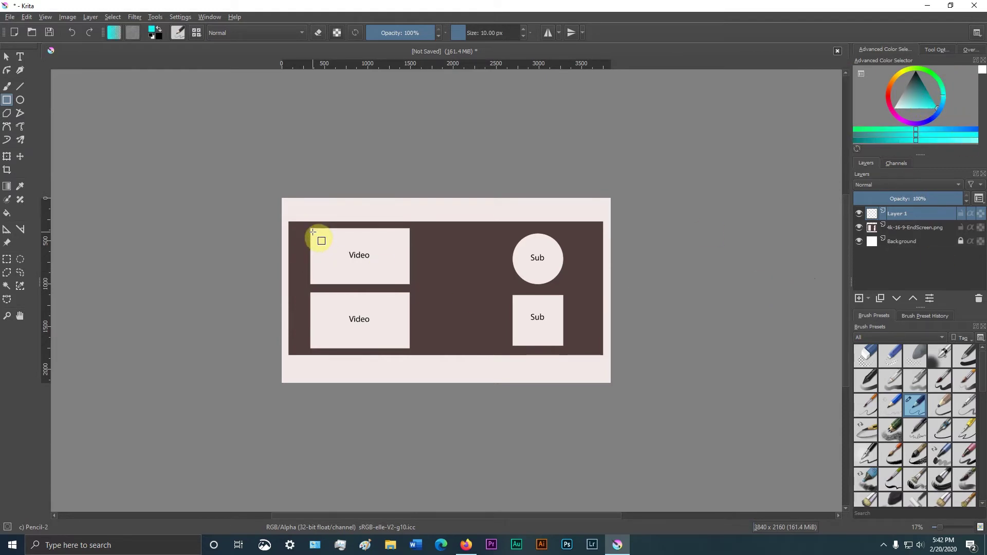
{"action": "left_click_drag", "start_coordinate": [310, 228], "coordinate": [410, 284]}
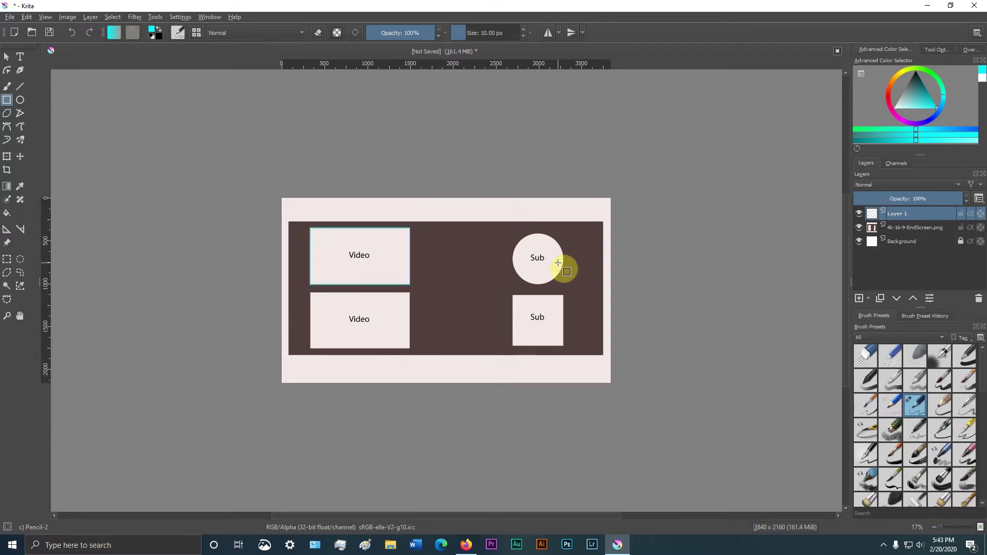
Step: Outline the lower Video box with a cyan rectangle on a new layer and adjust its edges to match the box
{"action": "left_click", "coordinate": [859, 298]}
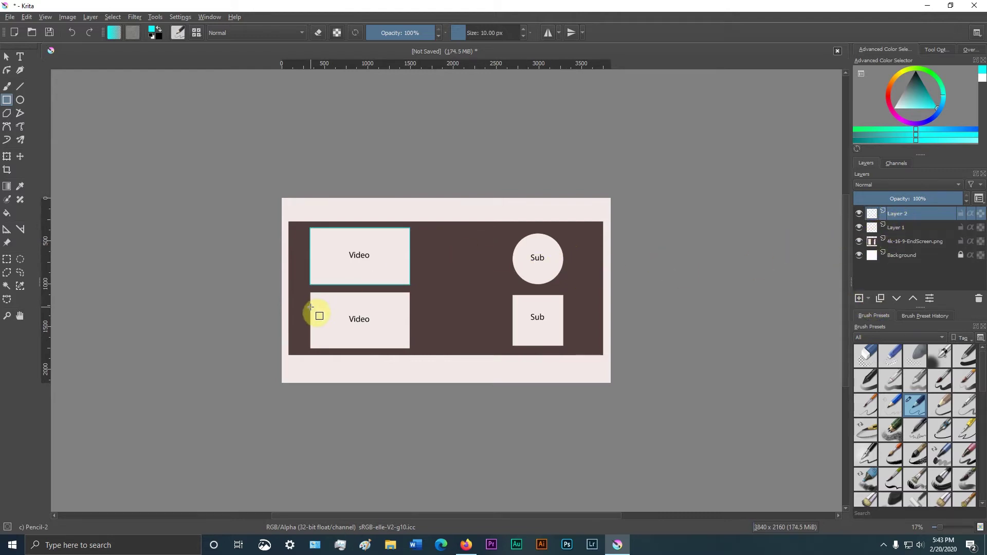
{"action": "left_click_drag", "start_coordinate": [309, 293], "coordinate": [410, 349]}
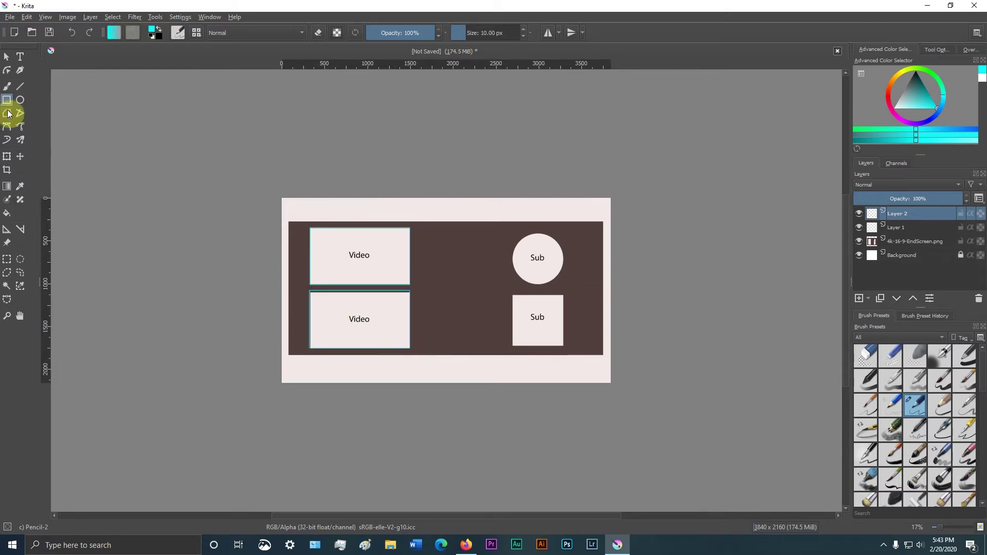
{"action": "left_click", "coordinate": [6, 156]}
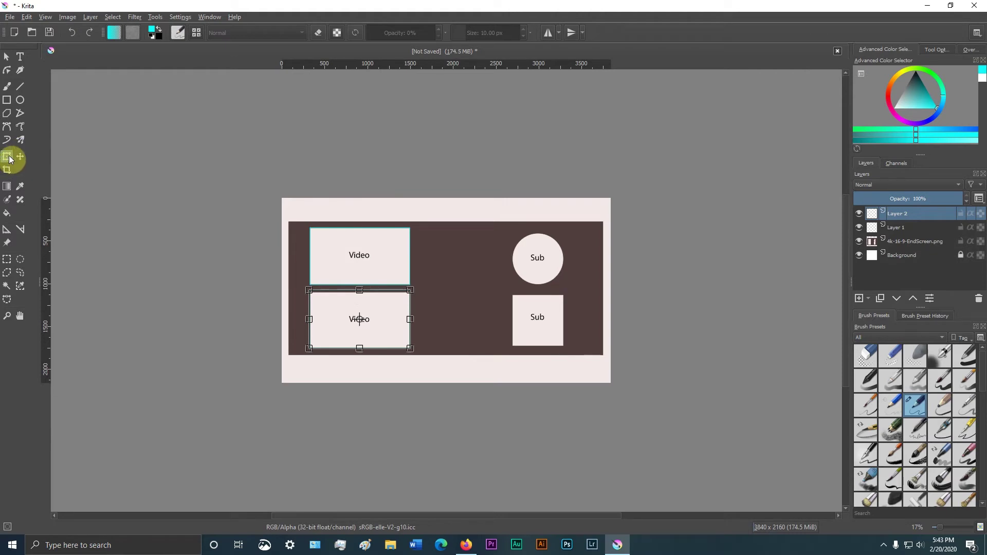
{"action": "left_click_drag", "start_coordinate": [363, 291], "coordinate": [367, 307]}
{"action": "left_click_drag", "start_coordinate": [361, 351], "coordinate": [362, 350]}
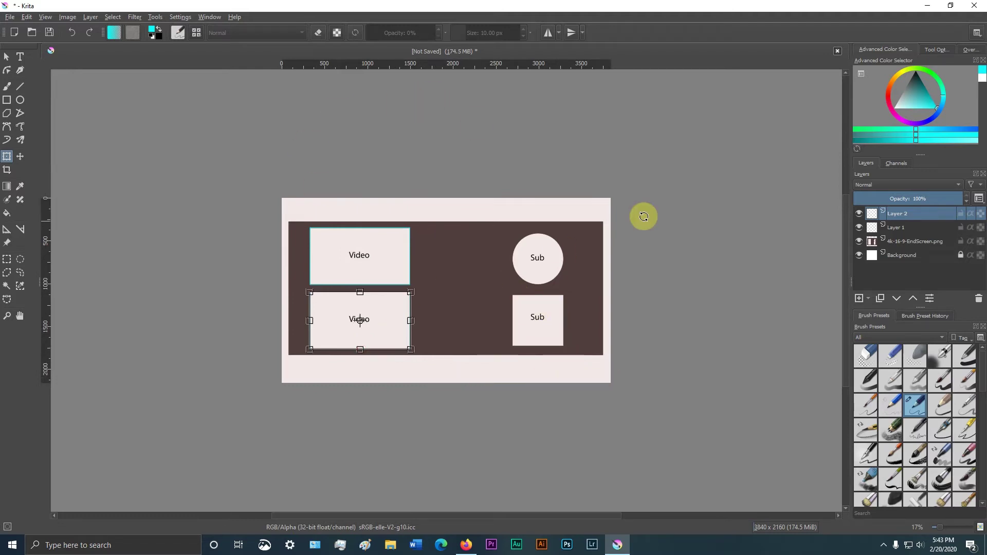
Step: Draw a cyan circle on a new layer, then move and resize it to fit the round Sub placeholder
{"action": "left_click", "coordinate": [859, 298]}
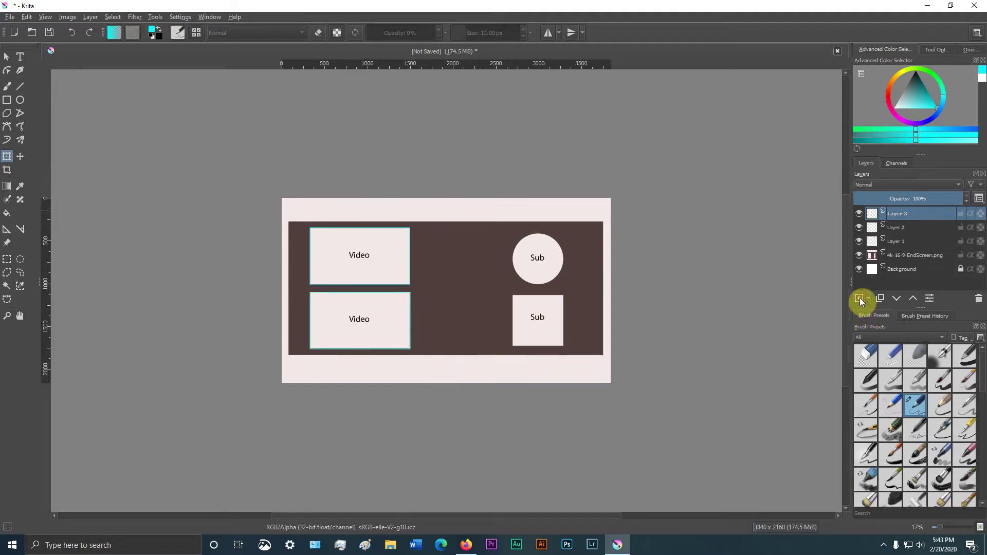
{"action": "left_click", "coordinate": [22, 101]}
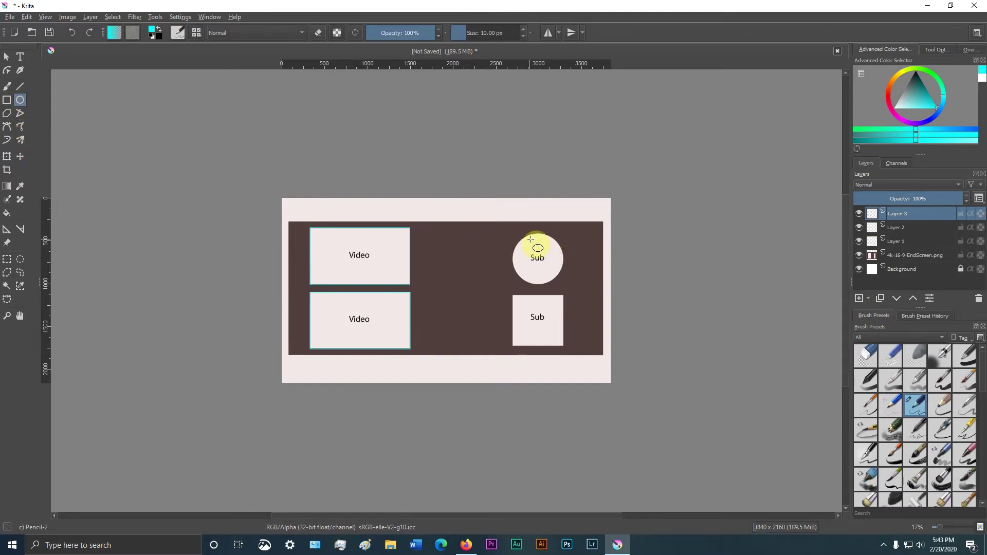
{"action": "left_click_drag", "start_coordinate": [522, 239], "coordinate": [579, 297]}
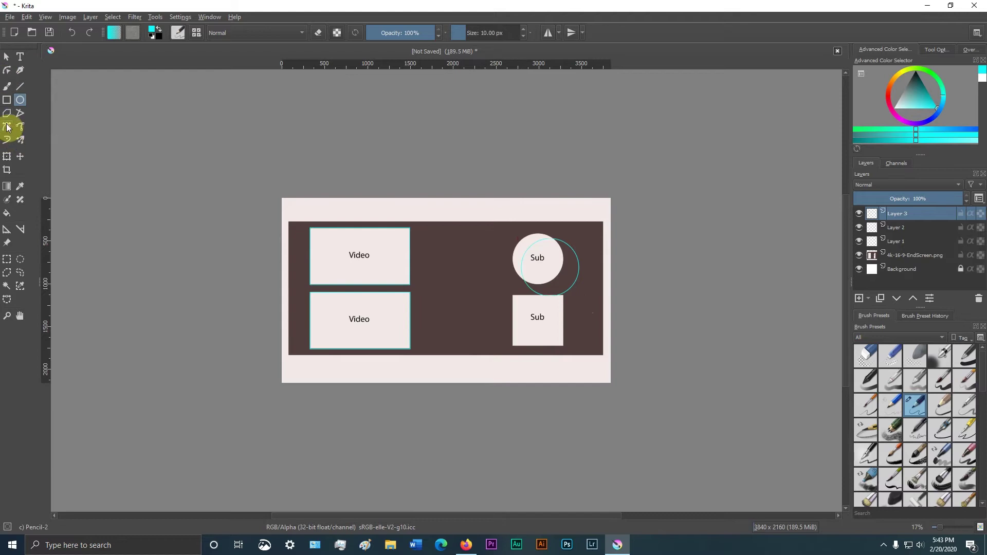
{"action": "left_click", "coordinate": [6, 157]}
{"action": "left_click_drag", "start_coordinate": [566, 269], "coordinate": [552, 264]}
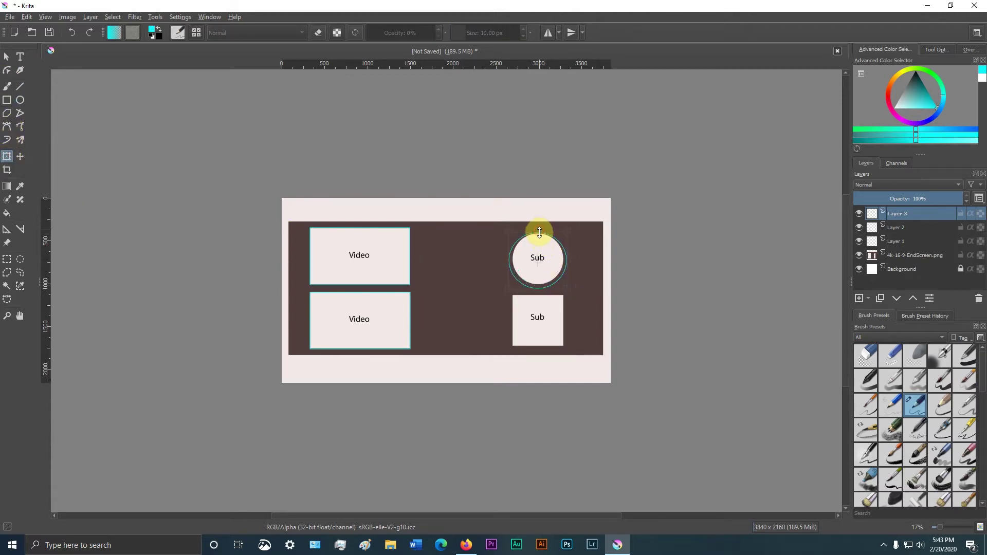
{"action": "left_click_drag", "start_coordinate": [537, 288], "coordinate": [537, 284]}
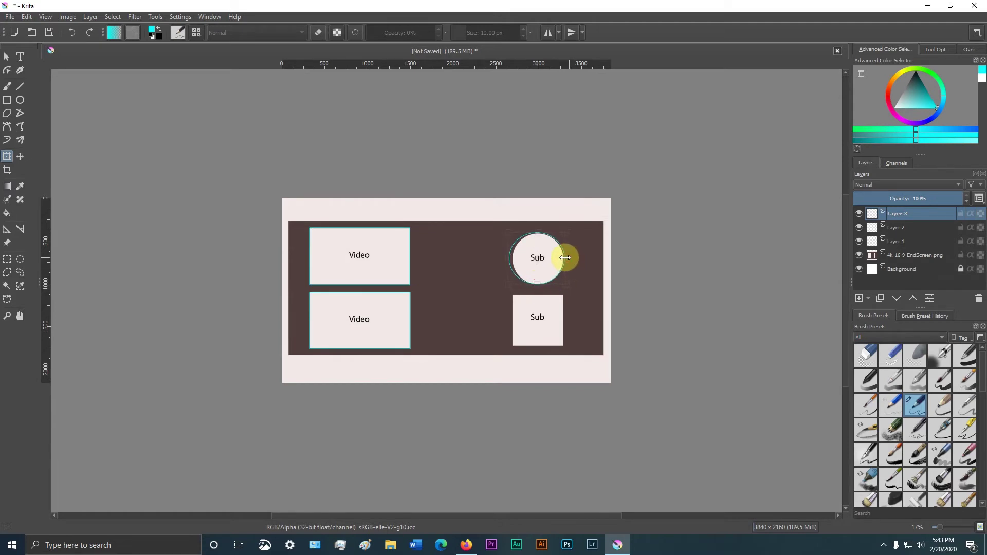
{"action": "left_click_drag", "start_coordinate": [509, 259], "coordinate": [512, 259]}
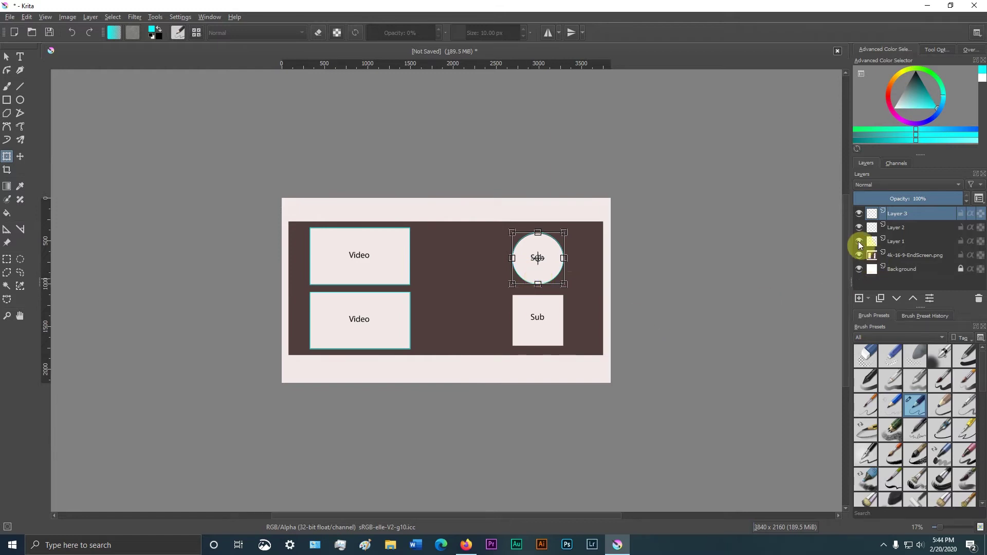
Step: Hide every layer except Layer 3 and fill its circle with cyan
{"action": "mouse_move", "coordinate": [860, 246]}
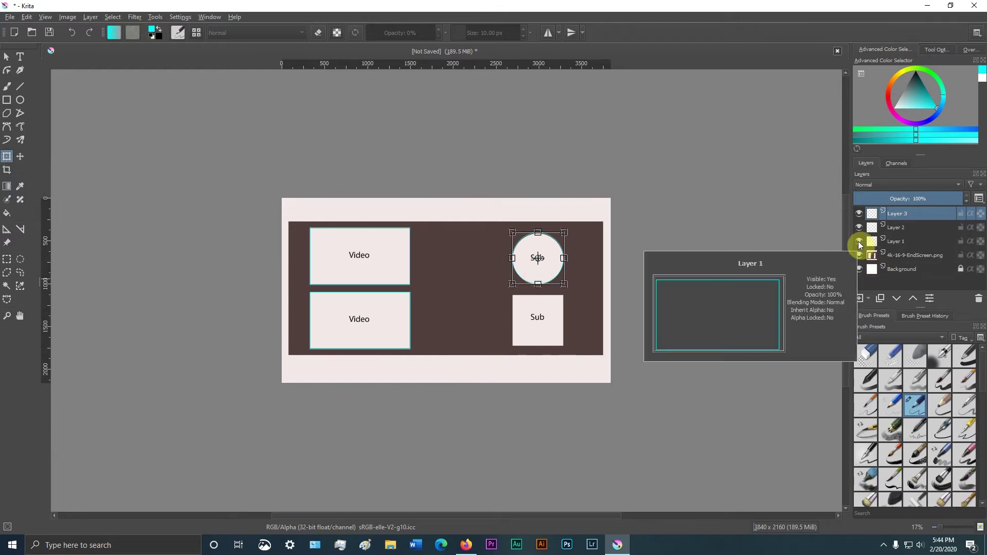
{"action": "left_click", "coordinate": [859, 241]}
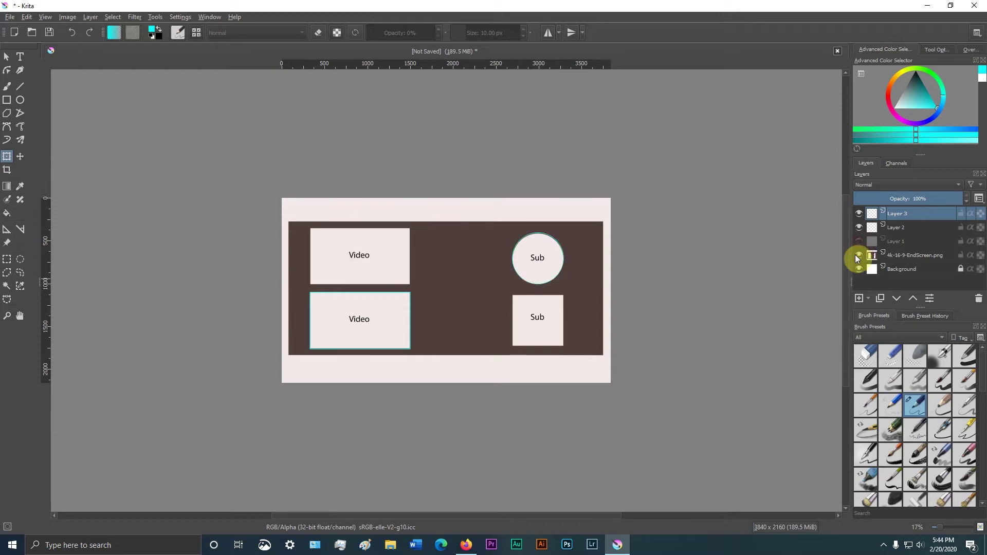
{"action": "left_click", "coordinate": [859, 255]}
{"action": "left_click", "coordinate": [859, 269]}
{"action": "left_click", "coordinate": [859, 227]}
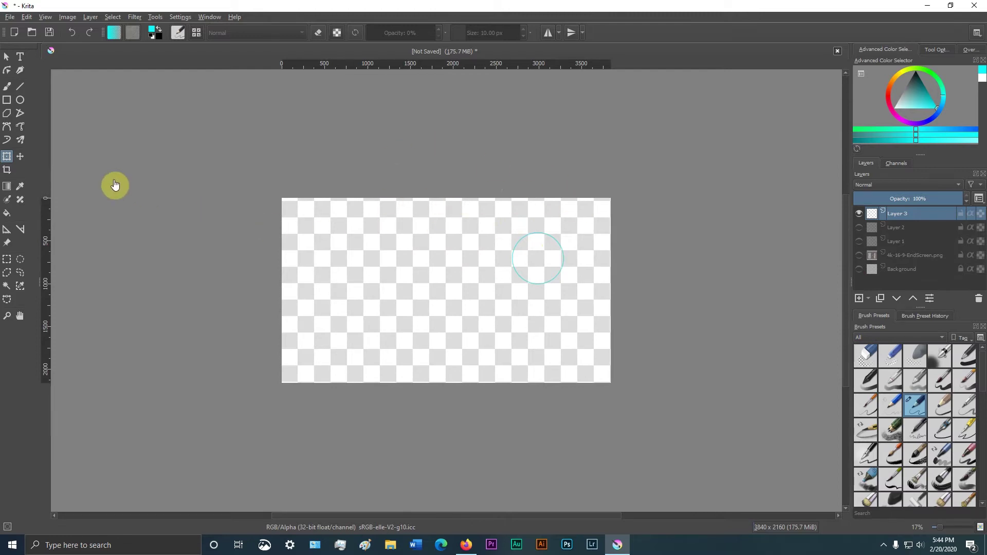
{"action": "left_click", "coordinate": [5, 217]}
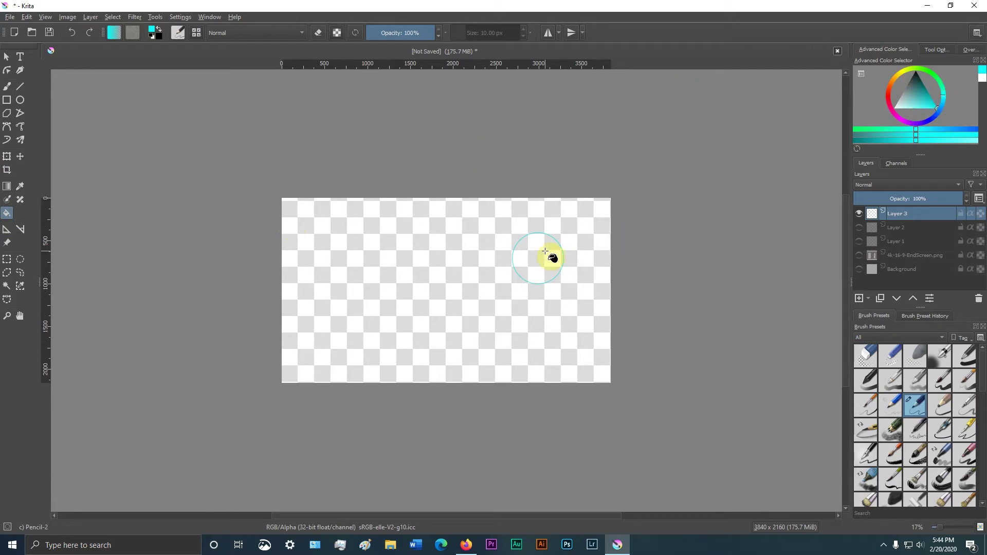
{"action": "left_click", "coordinate": [544, 251]}
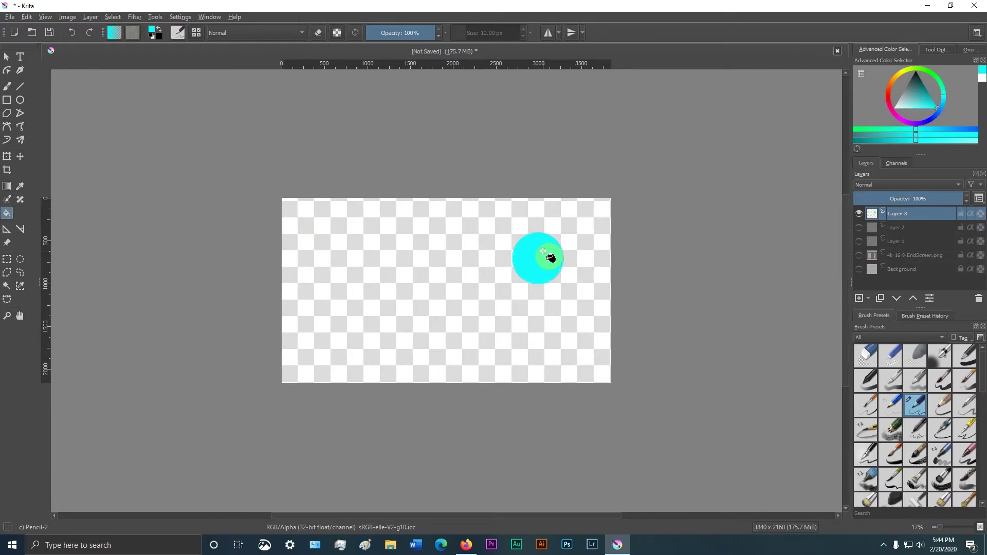
Step: Hide Layer 3, show only Layer 2 and fill its rectangle with cyan
{"action": "left_click", "coordinate": [860, 215]}
{"action": "left_click", "coordinate": [860, 227]}
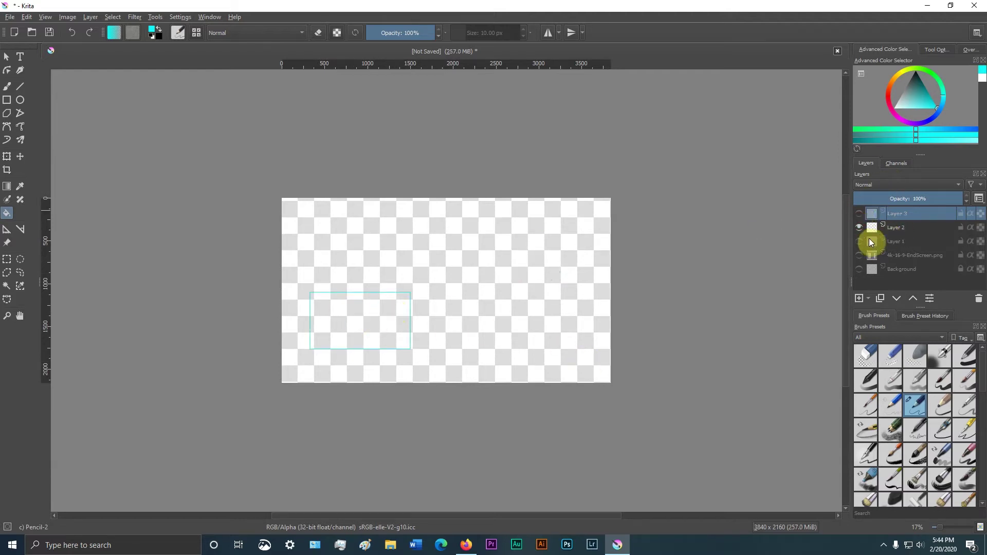
{"action": "left_click", "coordinate": [909, 227]}
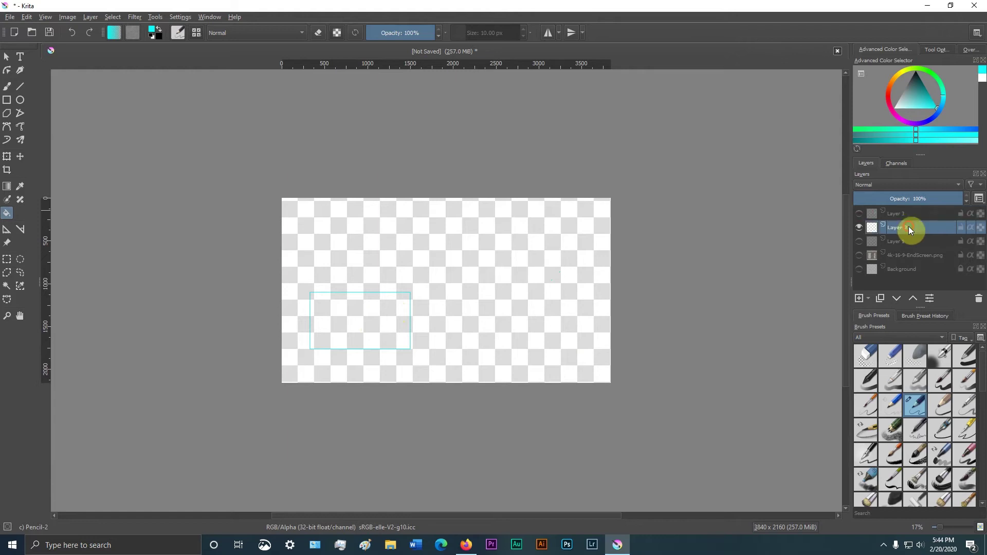
{"action": "left_click", "coordinate": [381, 310]}
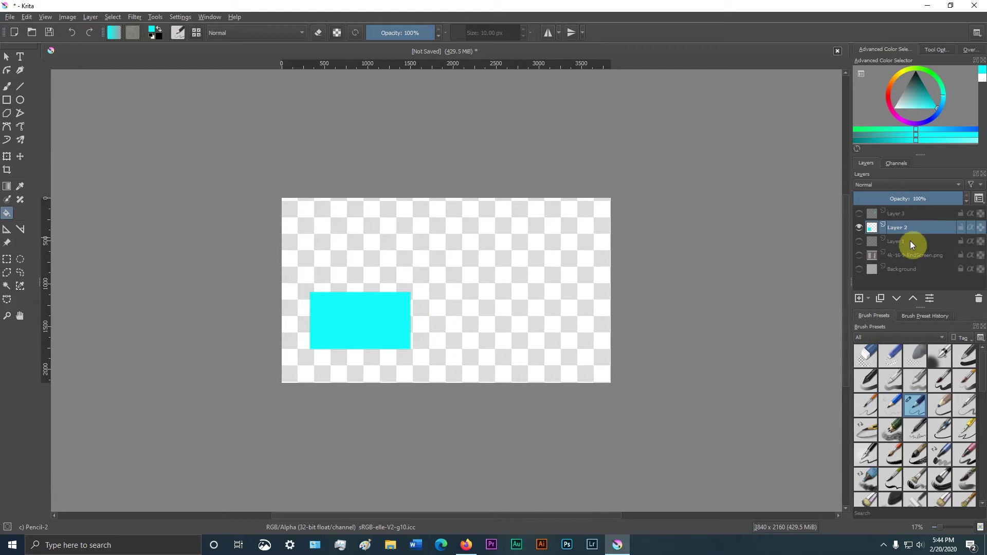
Step: Hide Layer 2, show only Layer 1 and fill its rectangle with cyan
{"action": "left_click", "coordinate": [860, 228]}
{"action": "left_click", "coordinate": [862, 242]}
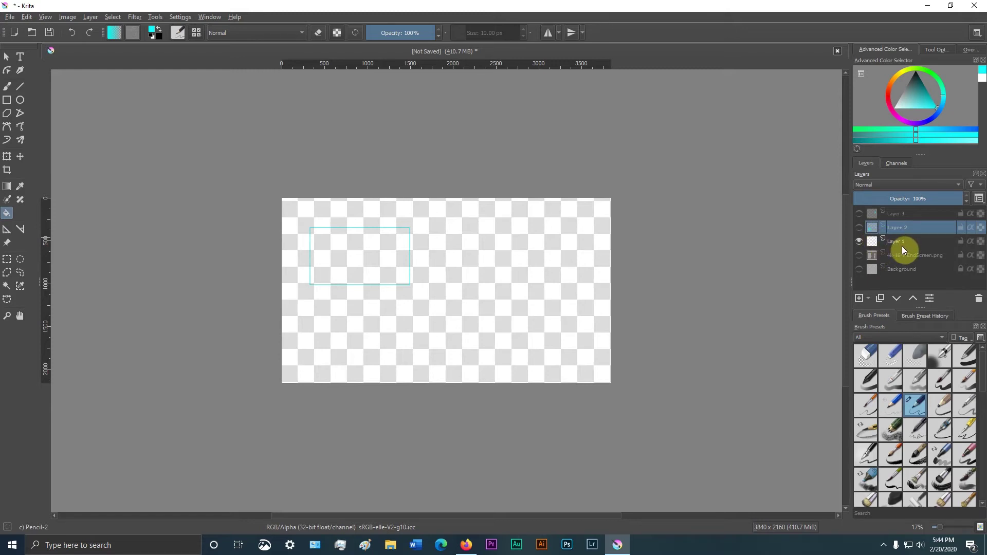
{"action": "left_click", "coordinate": [921, 242]}
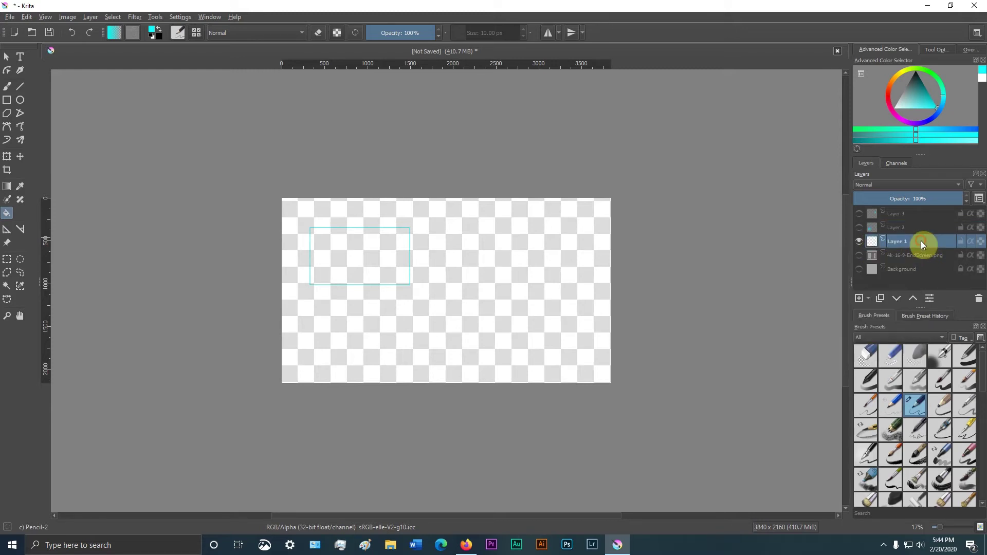
{"action": "left_click", "coordinate": [365, 252]}
Step: Make Layer 2, Layer 3 and the 4k-16-9-EndScreen.png template layer visible again
{"action": "left_click", "coordinate": [861, 227]}
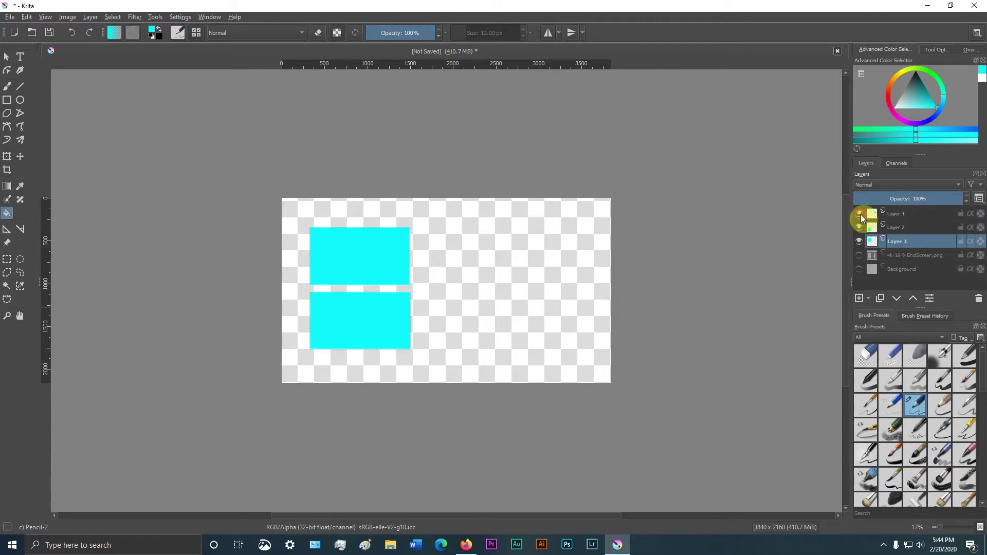
{"action": "left_click", "coordinate": [860, 215]}
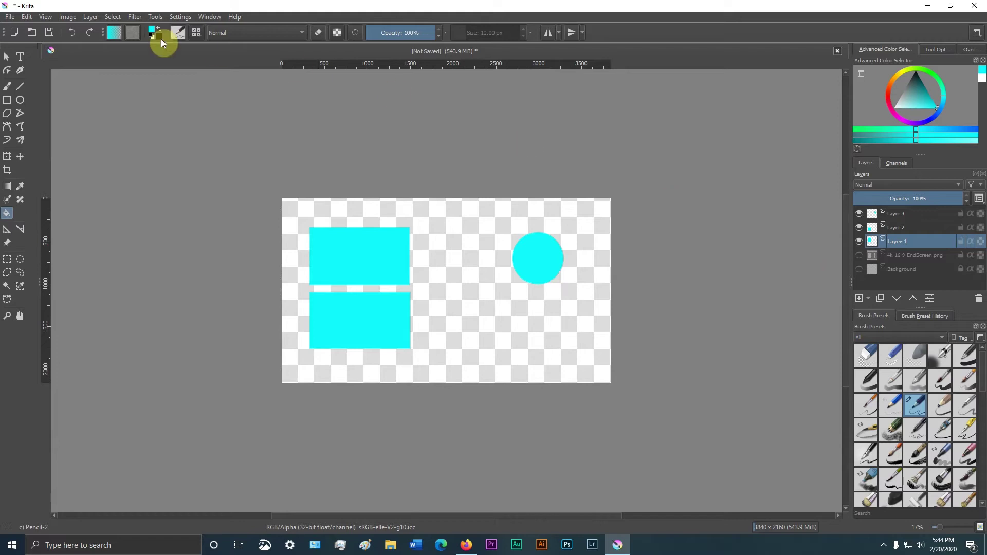
{"action": "left_click", "coordinate": [860, 255]}
Step: Move Layer 2's cyan rectangle down to the lower edge of the template's dark area
{"action": "left_click", "coordinate": [900, 227]}
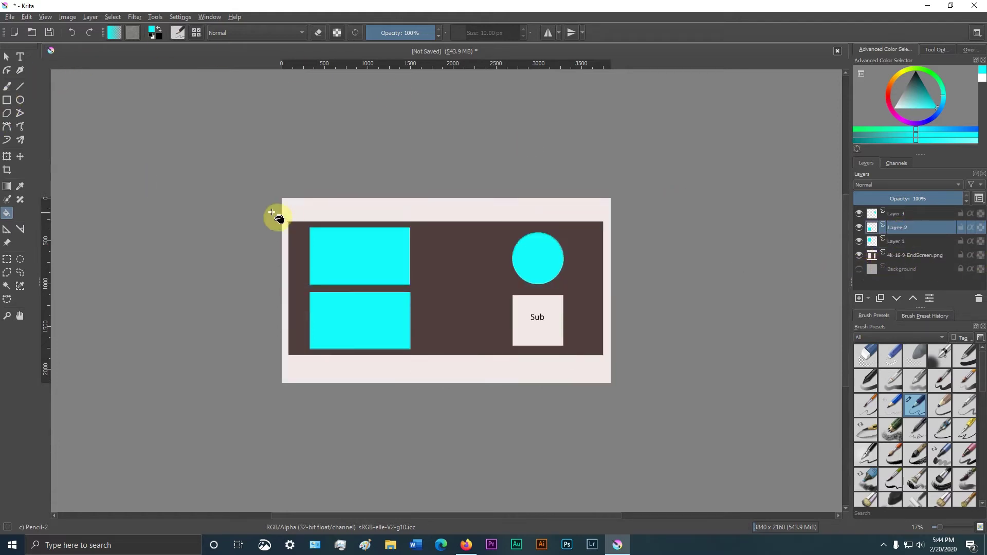
{"action": "left_click", "coordinate": [7, 157]}
{"action": "left_click_drag", "start_coordinate": [370, 313], "coordinate": [371, 317]}
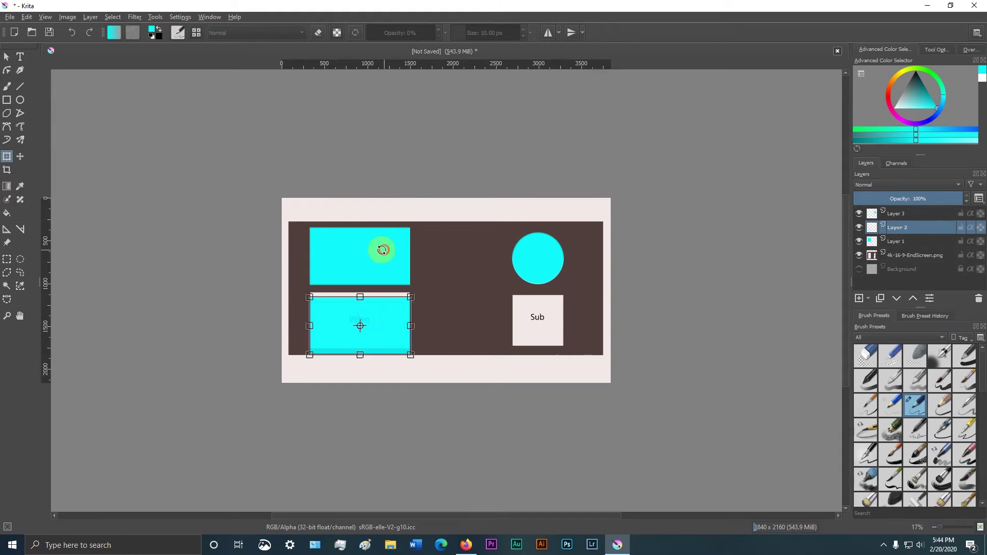
Step: Move Layer 1's cyan rectangle up to the upper edge of the template's dark area
{"action": "left_click", "coordinate": [897, 241]}
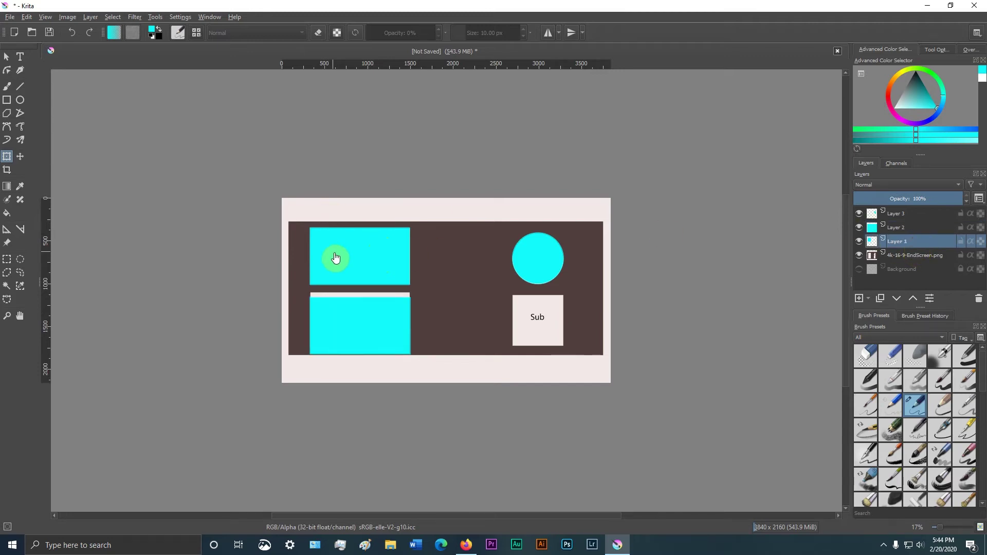
{"action": "left_click", "coordinate": [377, 253]}
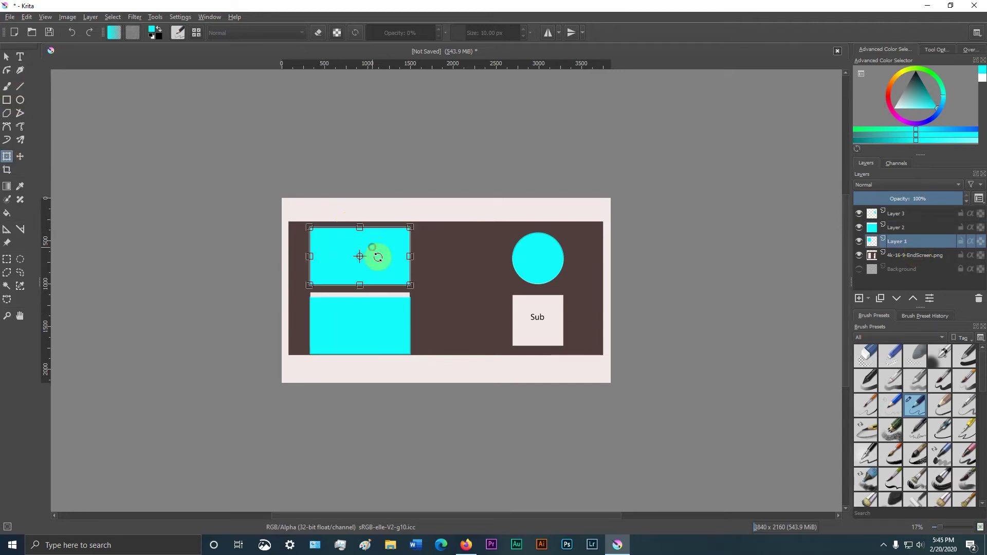
{"action": "left_click_drag", "start_coordinate": [379, 258], "coordinate": [380, 252]}
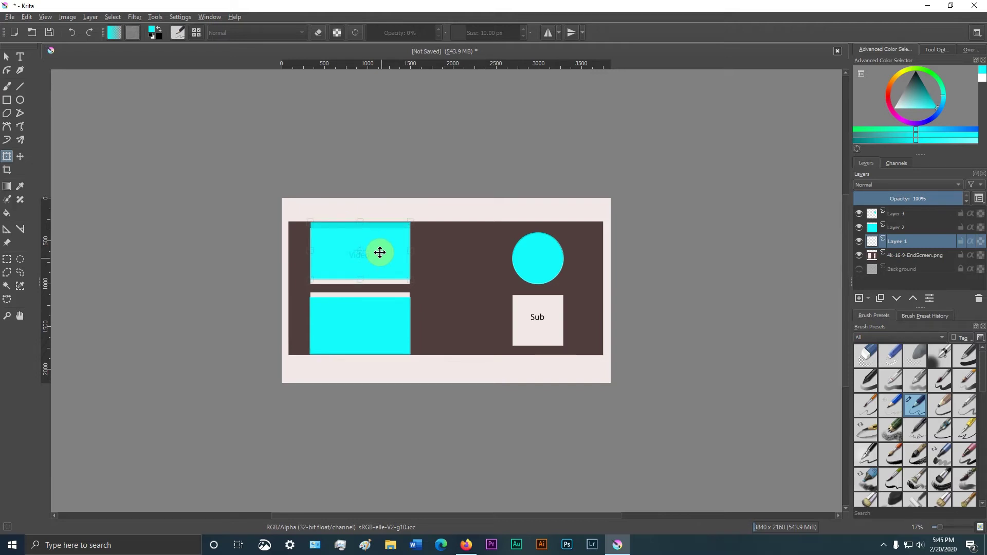
{"action": "left_click_drag", "start_coordinate": [380, 252], "coordinate": [379, 251]}
Step: Move Layer 3's cyan circle into the upper-right corner of the template's dark area
{"action": "left_click_drag", "start_coordinate": [534, 263], "coordinate": [583, 236]}
{"action": "left_click", "coordinate": [903, 217]}
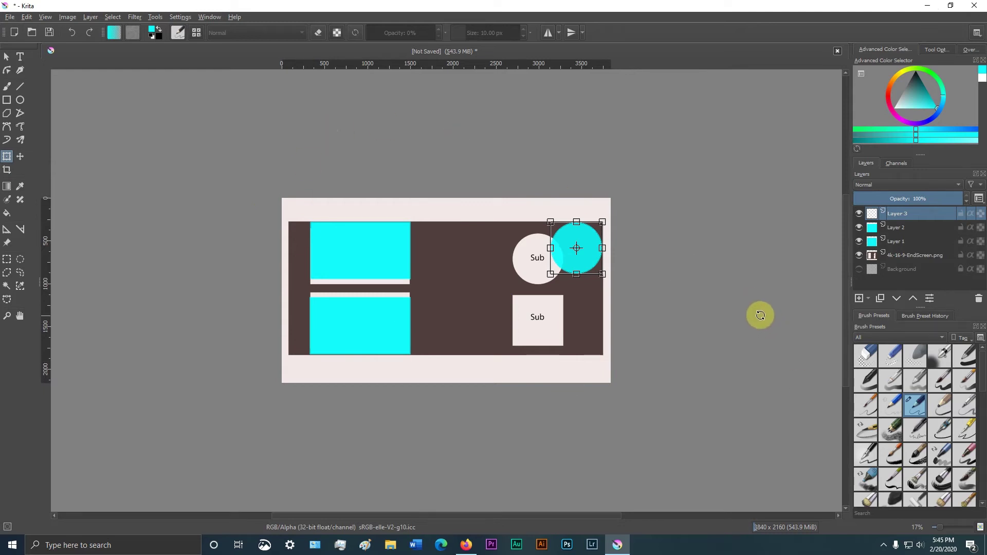
Step: Insert the garage-in-nature-PCLC387 image from the Clip Art folder into the document as a new layer
{"action": "left_click", "coordinate": [936, 9]}
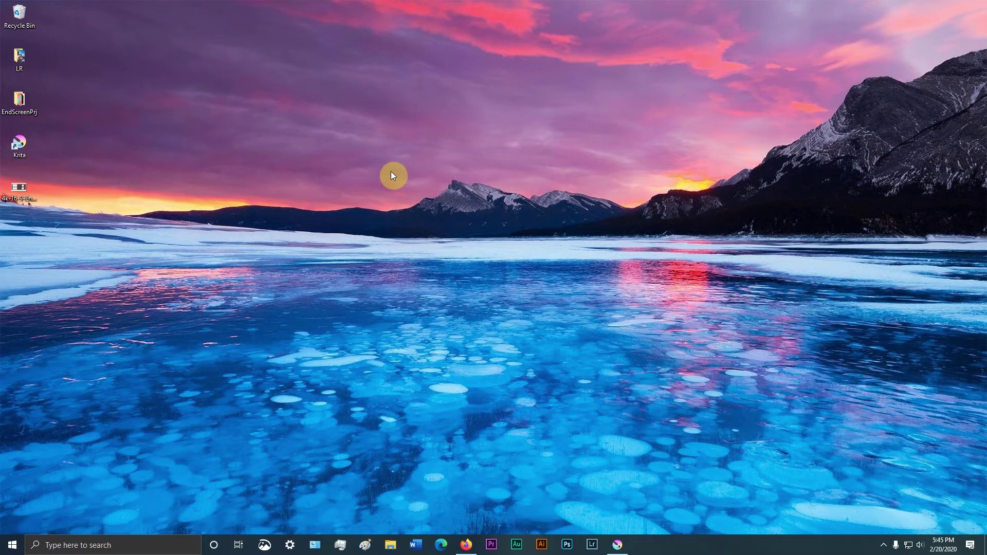
{"action": "double_click", "coordinate": [21, 105]}
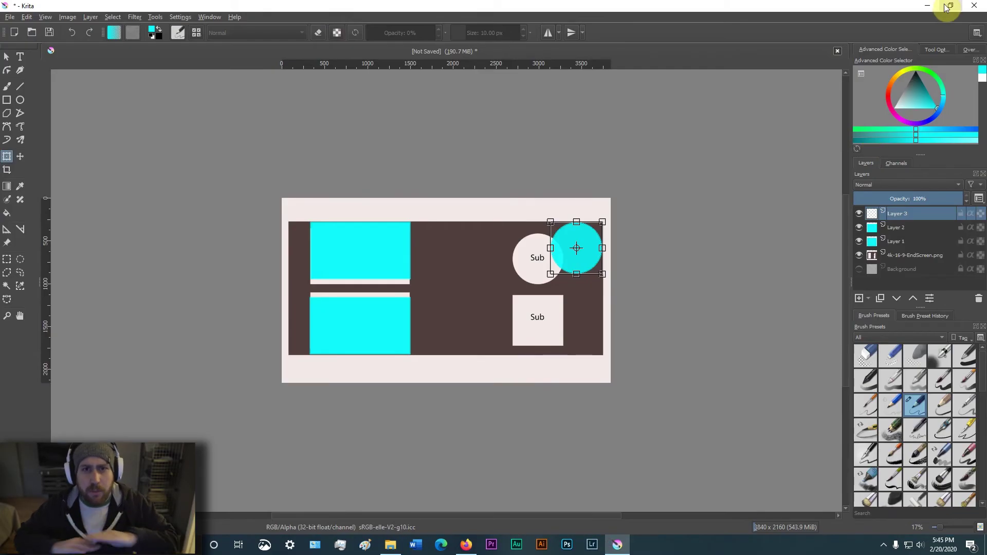
{"action": "left_click", "coordinate": [949, 10]}
{"action": "left_click", "coordinate": [236, 84]}
{"action": "left_click_drag", "start_coordinate": [461, 244], "coordinate": [682, 333]}
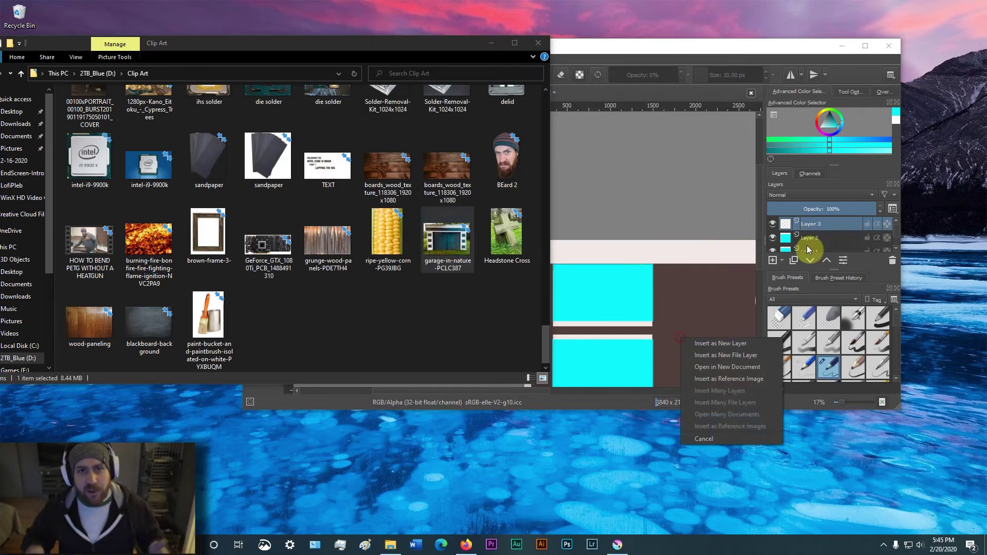
{"action": "left_click", "coordinate": [723, 352]}
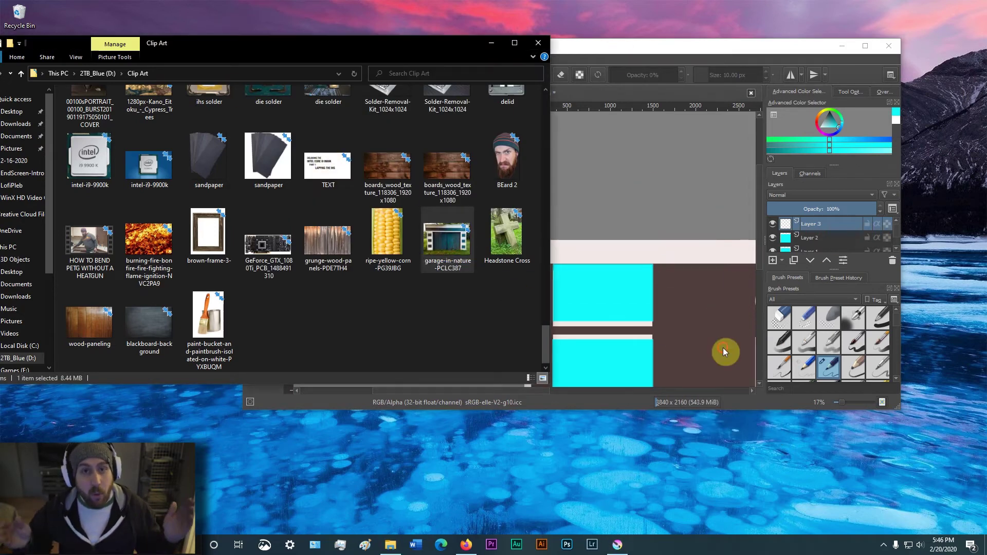
{"action": "left_click", "coordinate": [797, 49]}
{"action": "left_click", "coordinate": [865, 45]}
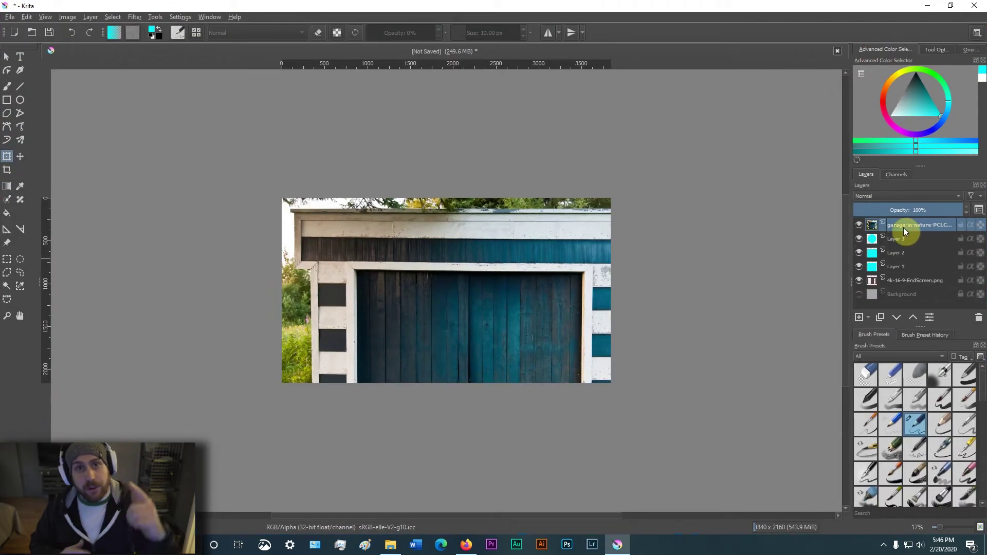
Step: Reorder the garage image layer so it sits directly beneath the 4k-16-9-EndScreen.png template layer
{"action": "left_click_drag", "start_coordinate": [903, 227], "coordinate": [911, 290]}
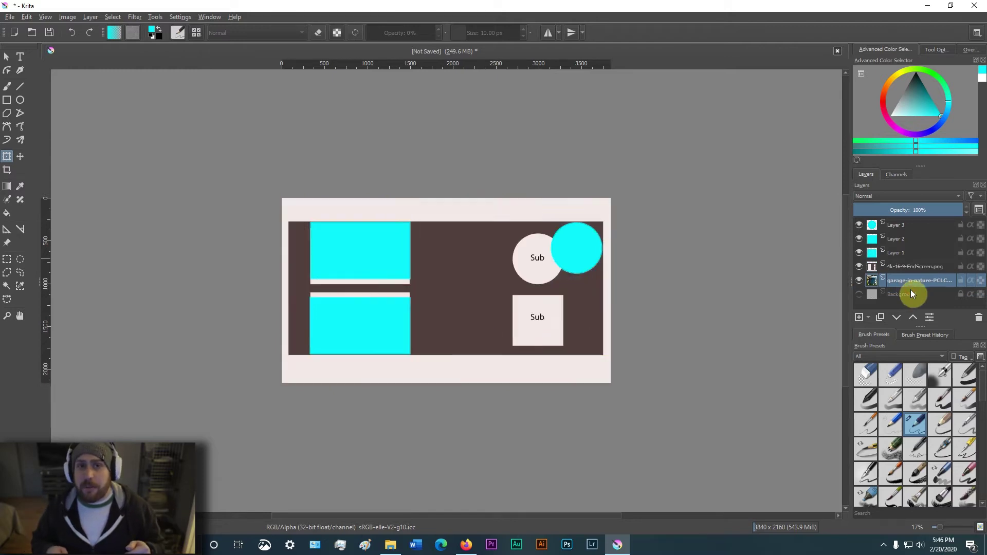
{"action": "right_click", "coordinate": [928, 280]}
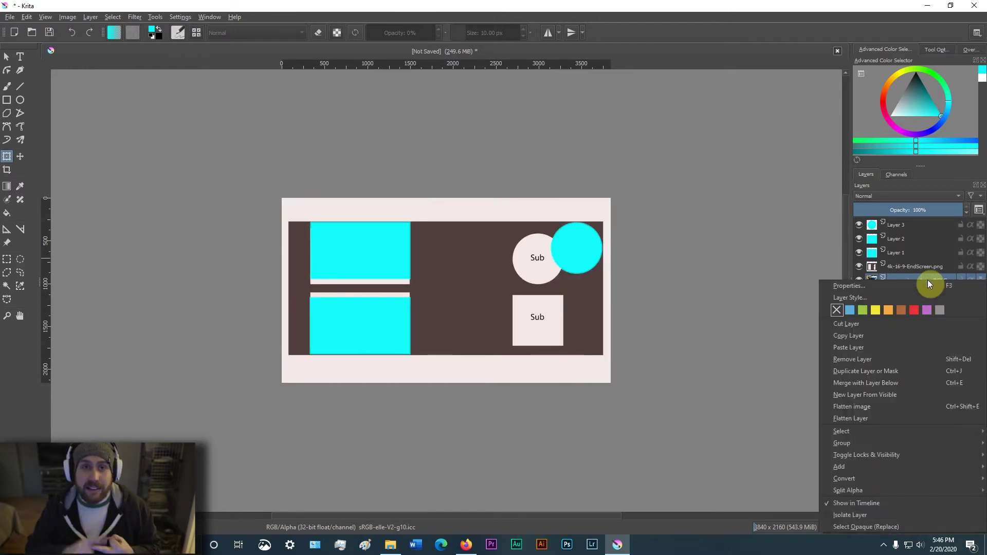
{"action": "left_click", "coordinate": [881, 287]}
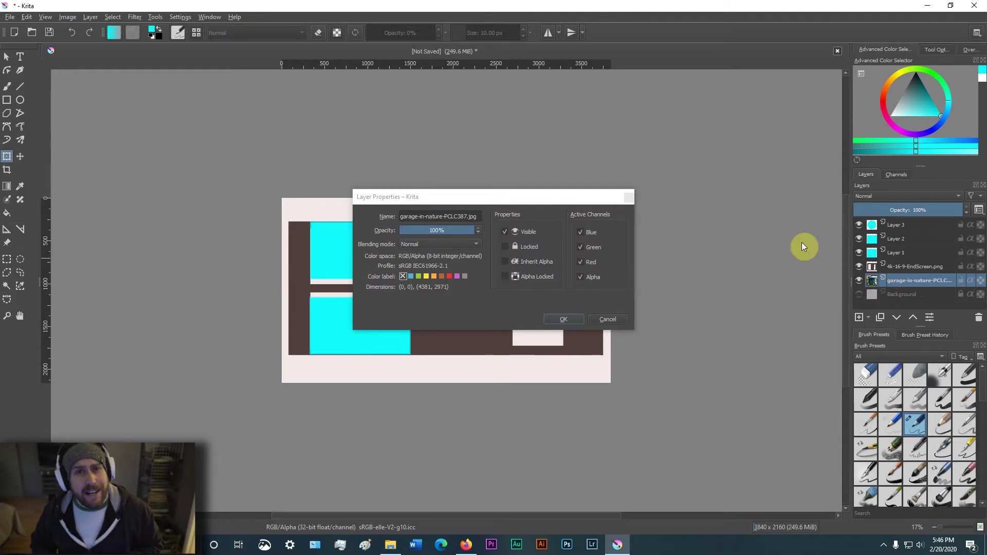
{"action": "left_click", "coordinate": [568, 316]}
Step: Set the 4k-16-9-EndScreen.png template layer's opacity to 25% in its layer properties
{"action": "left_click", "coordinate": [914, 268]}
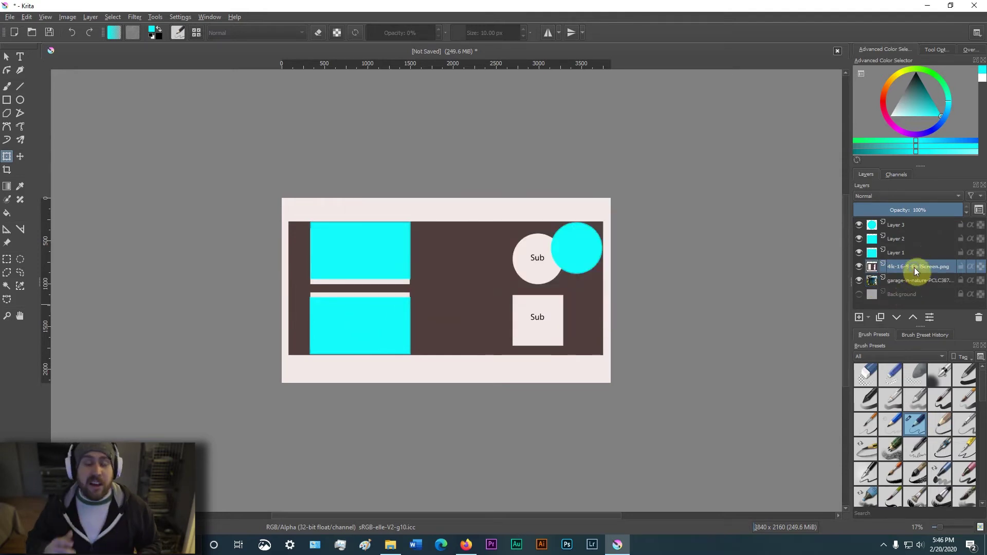
{"action": "right_click", "coordinate": [914, 267]}
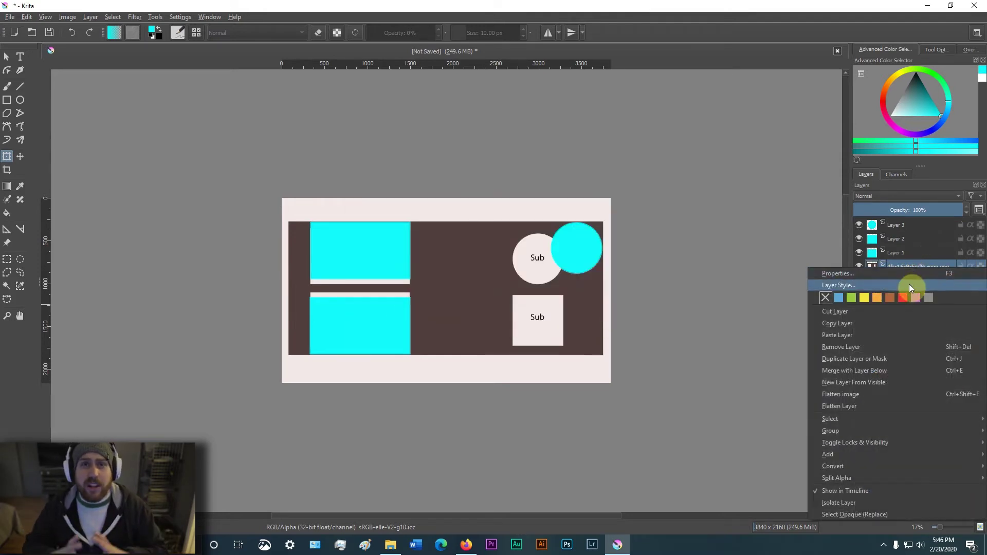
{"action": "left_click", "coordinate": [904, 277]}
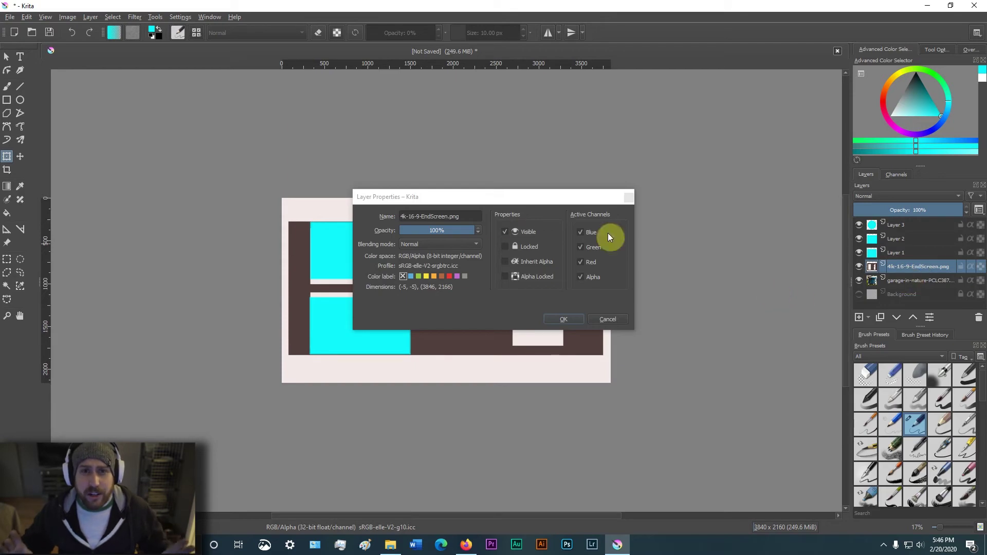
{"action": "left_click_drag", "start_coordinate": [473, 231], "coordinate": [447, 229]}
{"action": "double_click", "coordinate": [454, 229]}
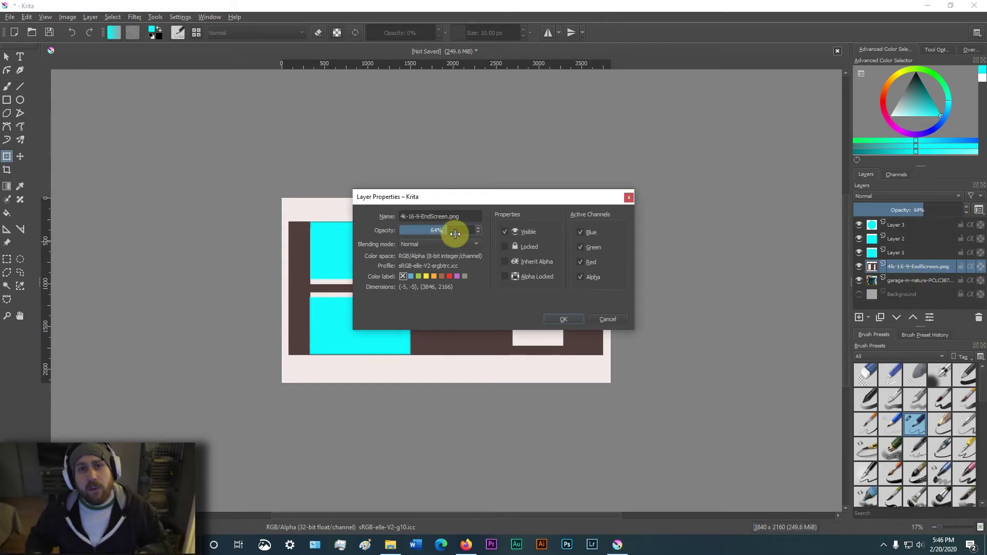
{"action": "type", "text": "25"}
{"action": "key", "text": "Return"}
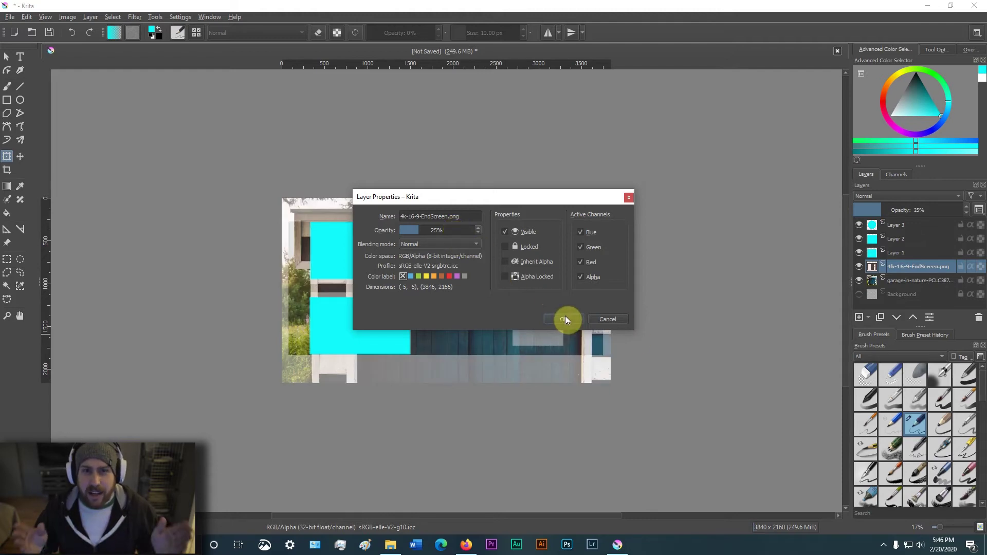
{"action": "left_click", "coordinate": [564, 318]}
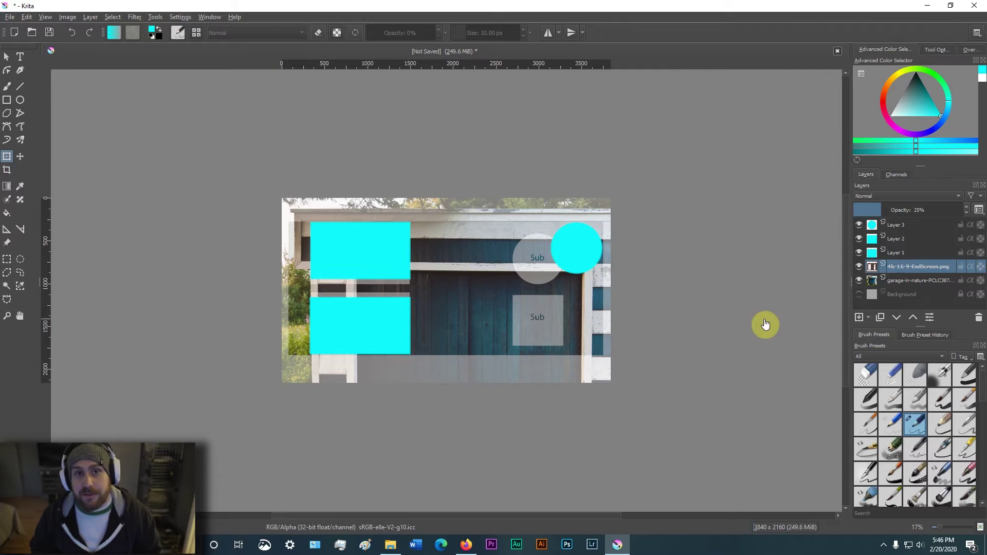
Step: Scale down and reposition the garage image so the whole front of the building fits the canvas
{"action": "left_click", "coordinate": [919, 279]}
{"action": "left_click_drag", "start_coordinate": [630, 198], "coordinate": [615, 208]}
{"action": "left_click_drag", "start_coordinate": [269, 205], "coordinate": [271, 209]}
{"action": "left_click_drag", "start_coordinate": [406, 283], "coordinate": [412, 267]}
{"action": "left_click_drag", "start_coordinate": [445, 428], "coordinate": [456, 392]}
Step: Shift the semi-transparent template layer slightly to the left on the canvas
{"action": "left_click", "coordinate": [918, 265]}
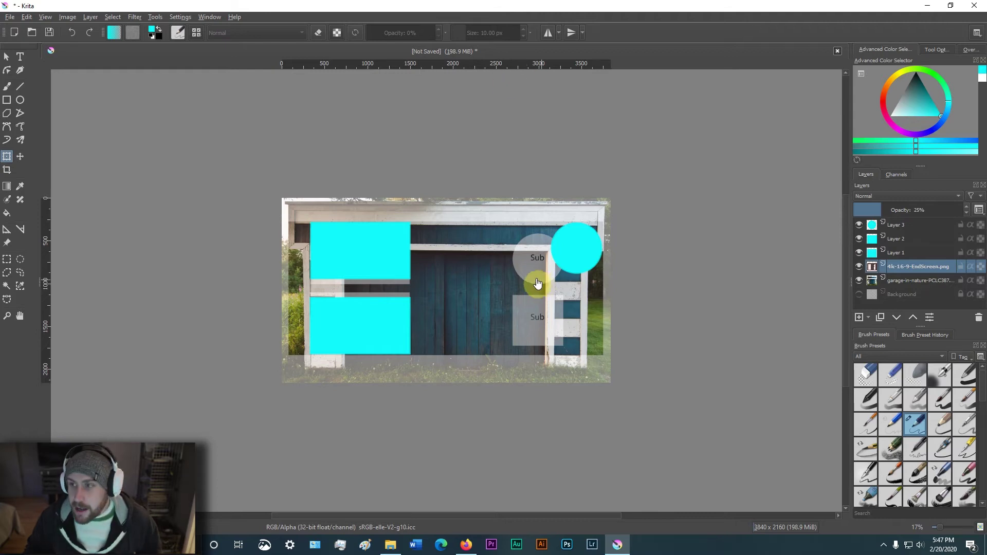
{"action": "left_click_drag", "start_coordinate": [537, 283], "coordinate": [534, 283]}
{"action": "left_click", "coordinate": [864, 282]}
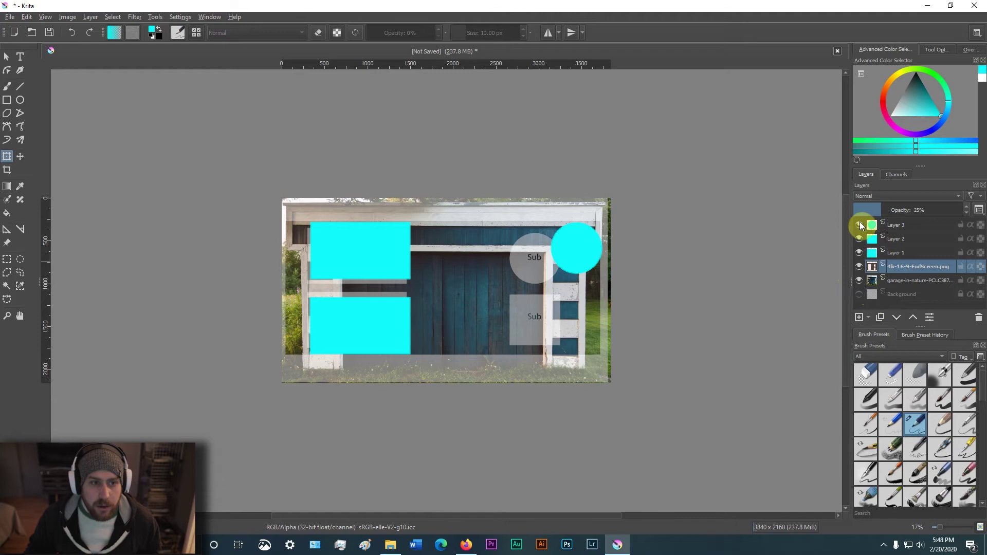
Step: Add a new layer above Layer 3 and create a text box between the upper rectangle and the circle reading "SUBBSCRIBE"
{"action": "left_click", "coordinate": [901, 225]}
{"action": "left_click", "coordinate": [860, 317]}
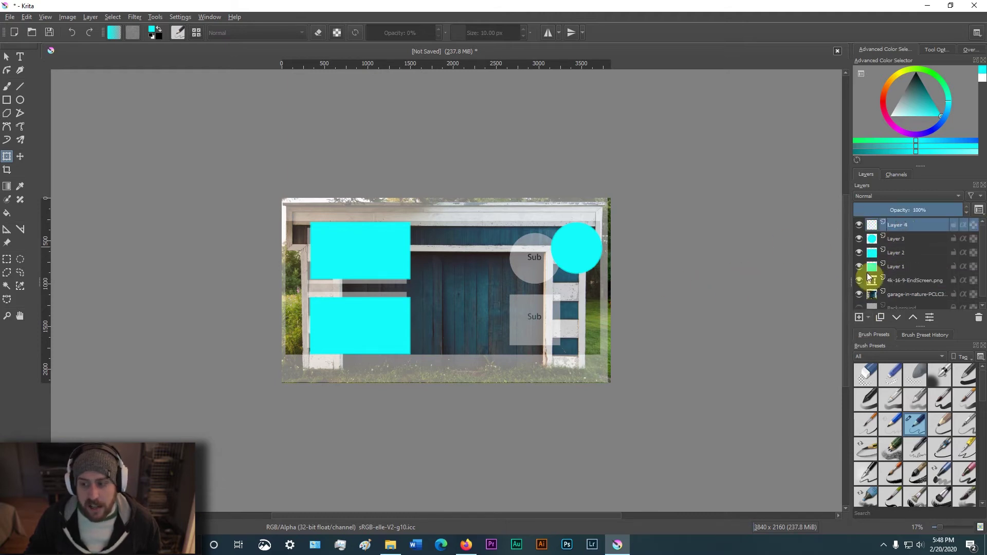
{"action": "left_click", "coordinate": [20, 57]}
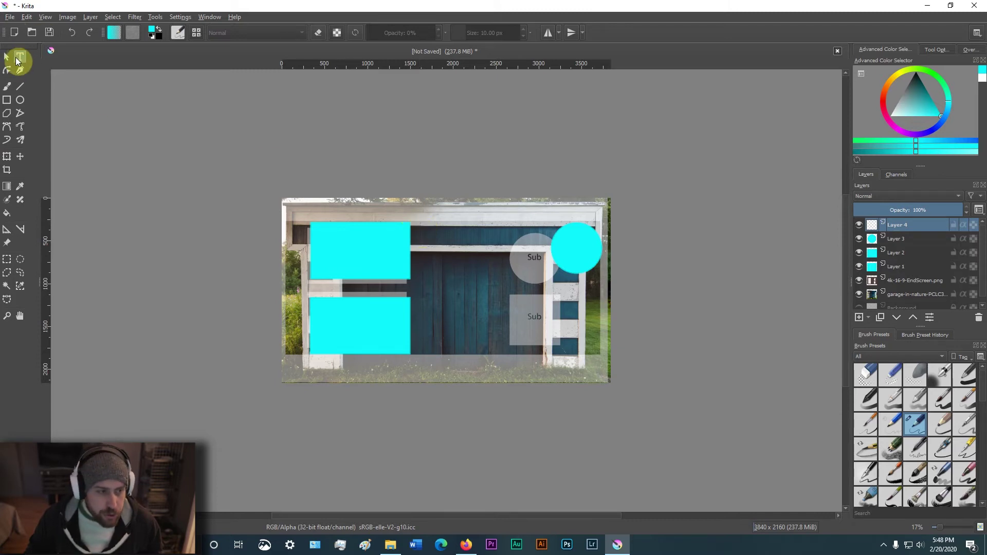
{"action": "left_click_drag", "start_coordinate": [418, 227], "coordinate": [548, 260]}
{"action": "triple_click", "coordinate": [654, 385]}
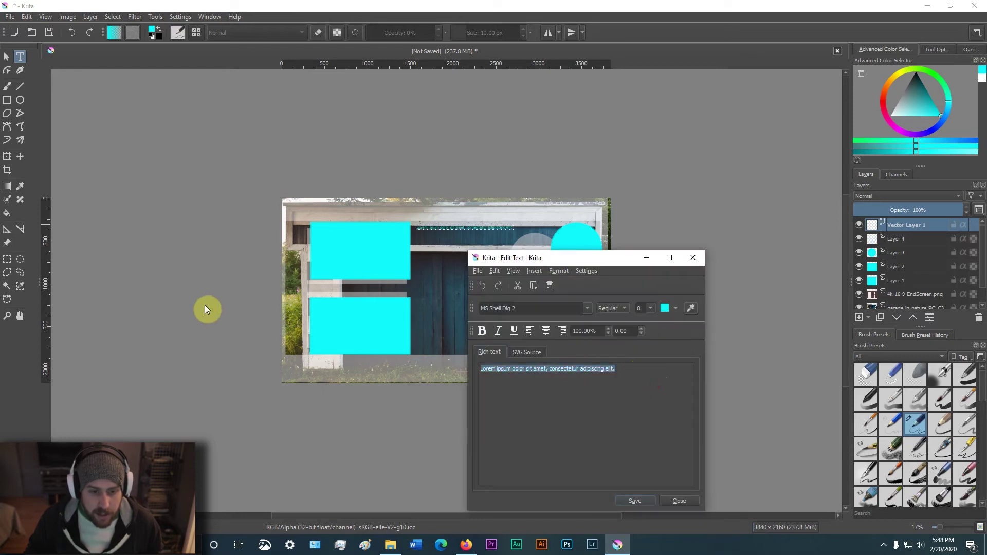
{"action": "type", "text": "SUBBSCRIBE"}
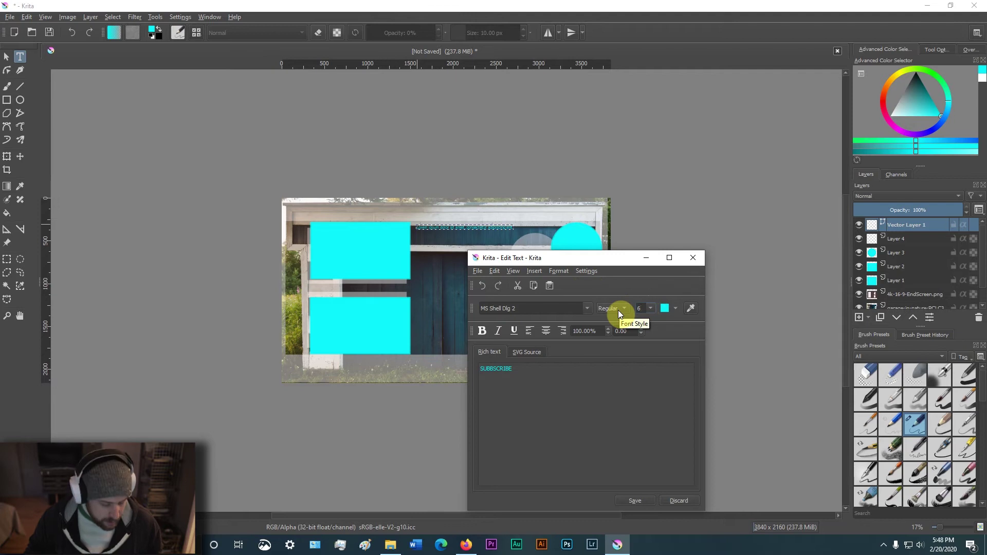
Step: Set the SUBBSCRIBE text's font to Amsterdam Variation_3 and make it bold and underlined
{"action": "left_click", "coordinate": [602, 307]}
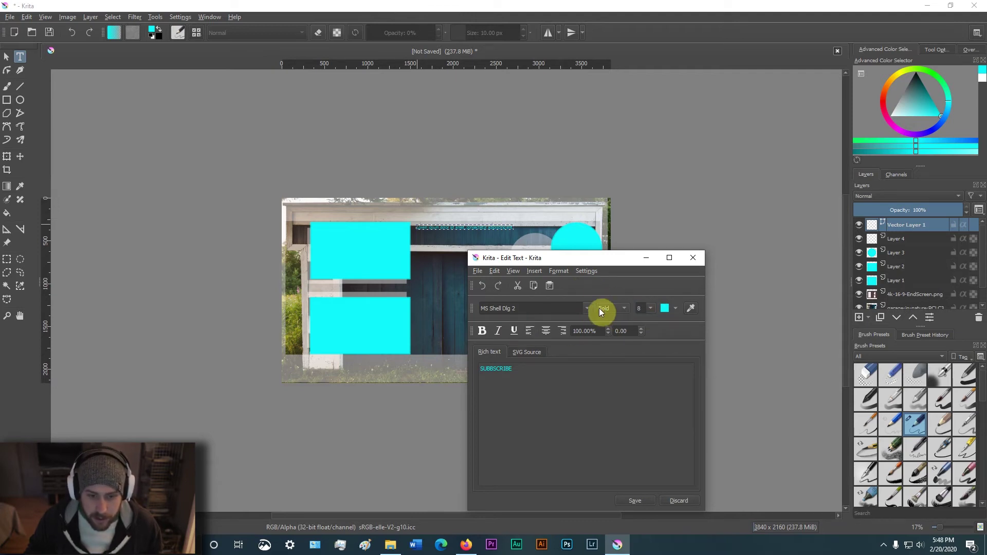
{"action": "left_click", "coordinate": [585, 307]}
{"action": "scroll", "coordinate": [558, 326], "scroll_direction": "up", "scroll_amount": 10}
{"action": "scroll", "coordinate": [550, 334], "scroll_direction": "up", "scroll_amount": 1}
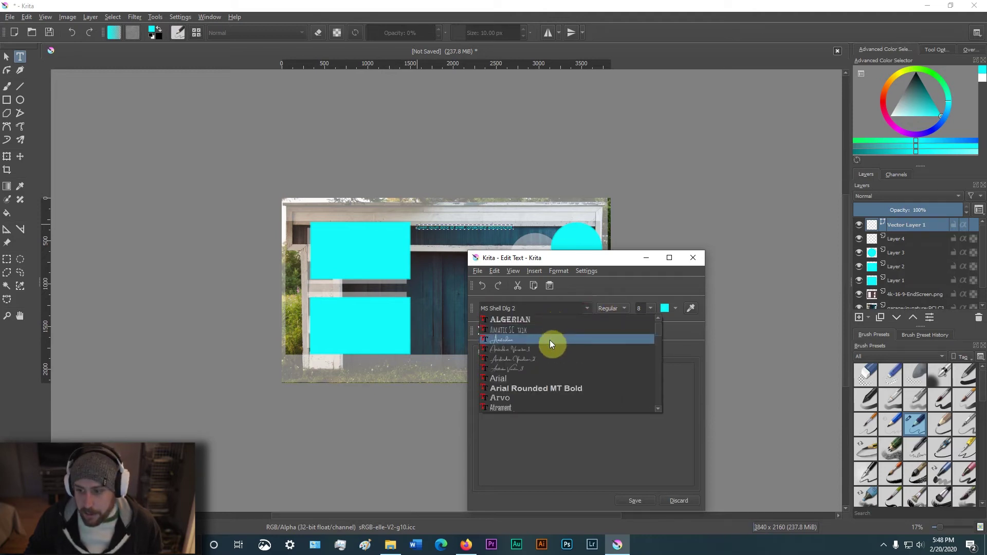
{"action": "left_click", "coordinate": [550, 367]}
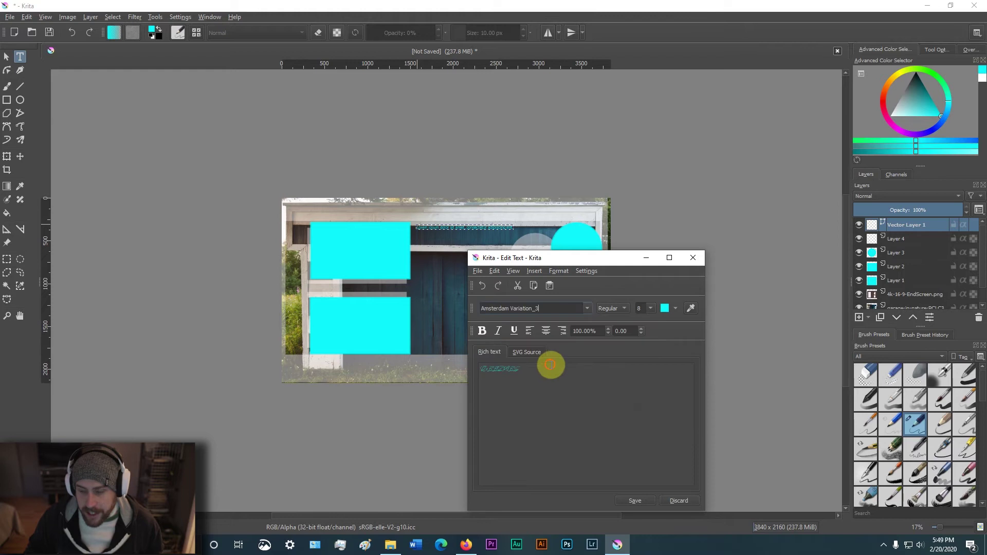
{"action": "left_click", "coordinate": [483, 331]}
Step: Set the SUBBSCRIBE text's font size to 60 and save it to the canvas
{"action": "left_click", "coordinate": [638, 309]}
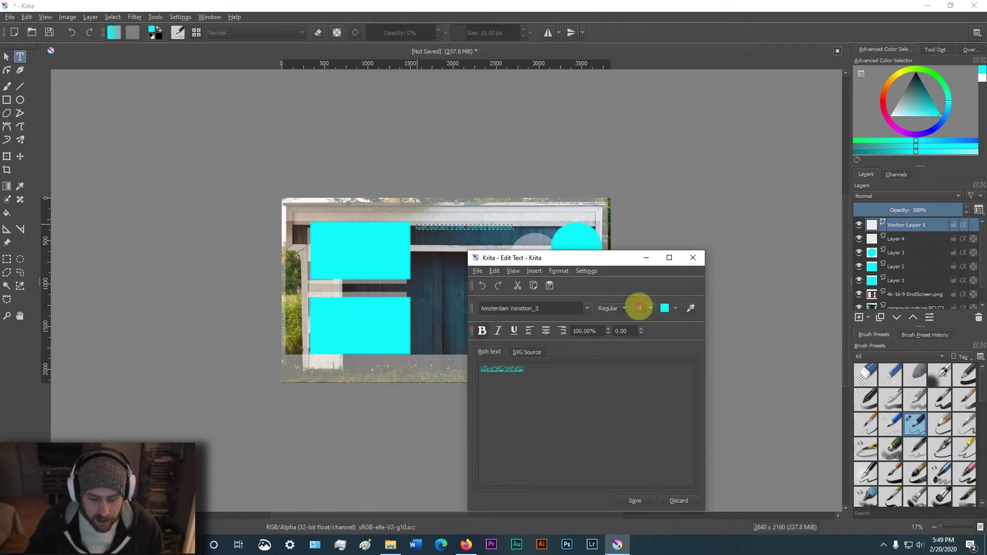
{"action": "key", "text": "Return"}
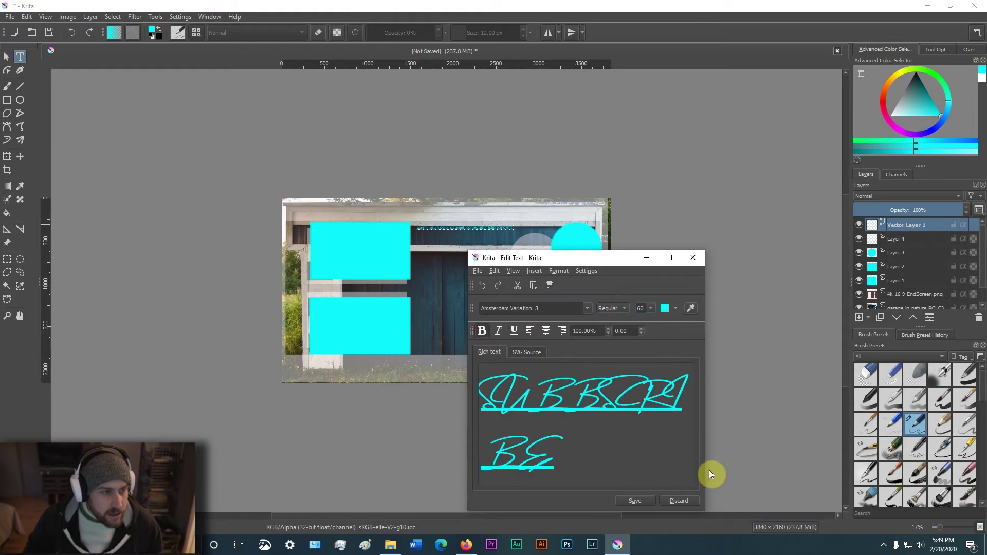
{"action": "left_click", "coordinate": [643, 501]}
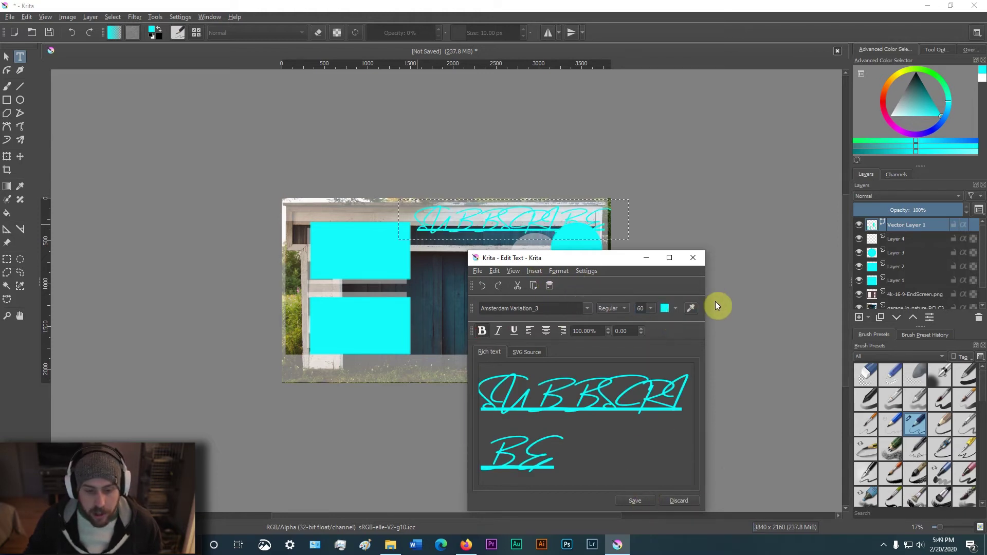
Step: Recolor the SUBBSCRIBE text bright red and move it slightly down and left over the garage
{"action": "left_click", "coordinate": [675, 308]}
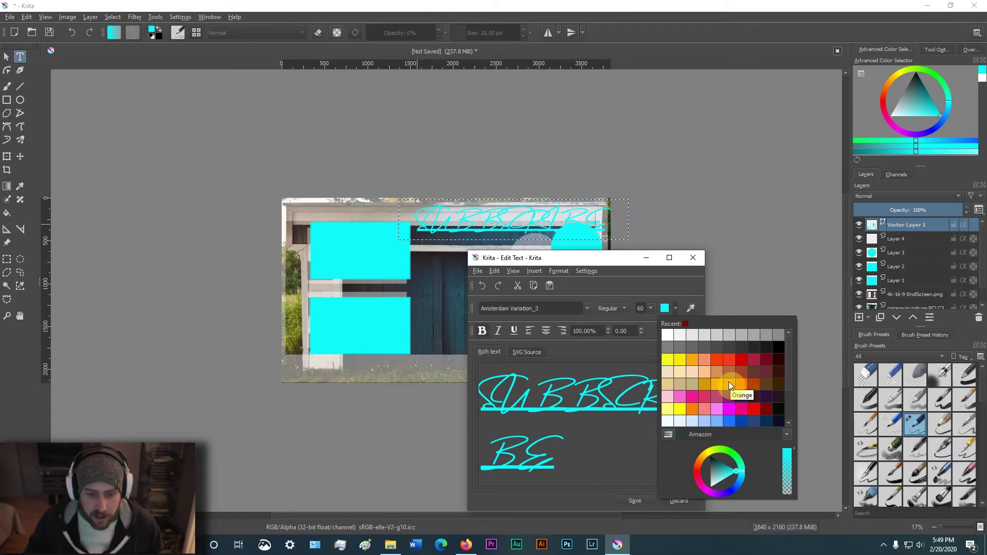
{"action": "left_click", "coordinate": [751, 406]}
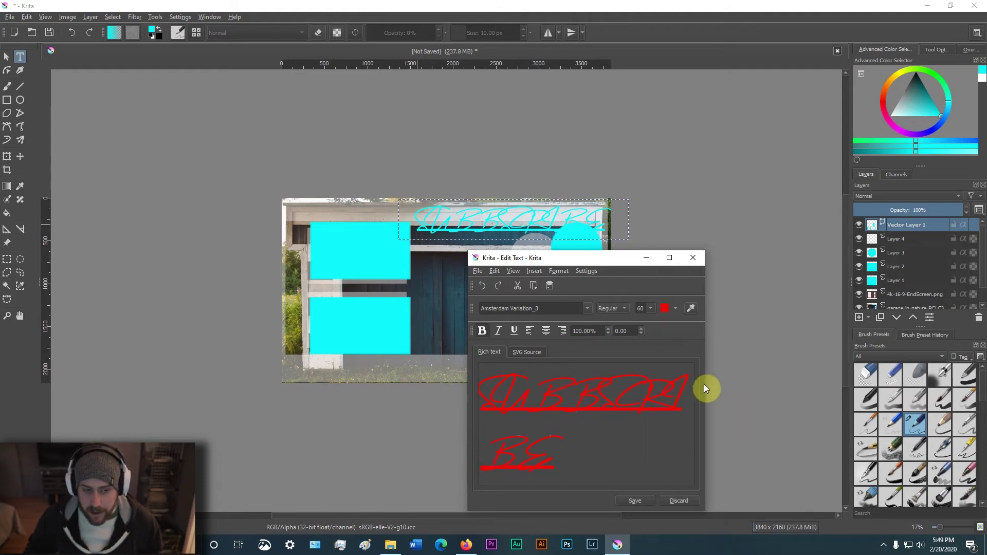
{"action": "left_click", "coordinate": [646, 501]}
{"action": "left_click", "coordinate": [673, 501]}
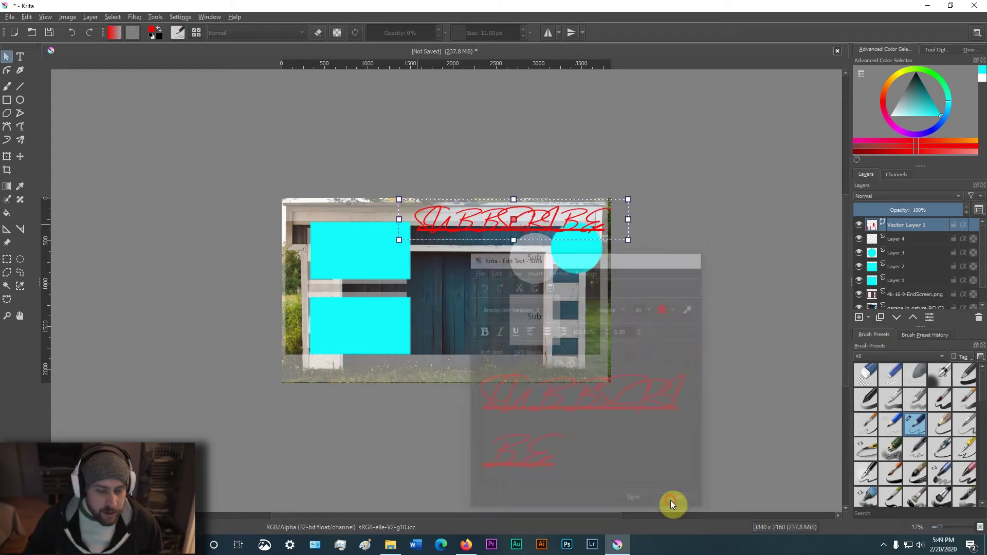
{"action": "mouse_move", "coordinate": [527, 225]}
{"action": "left_mouse_down"}
{"action": "mouse_move", "coordinate": [503, 236]}
{"action": "mouse_move", "coordinate": [518, 239]}
{"action": "left_mouse_up"}
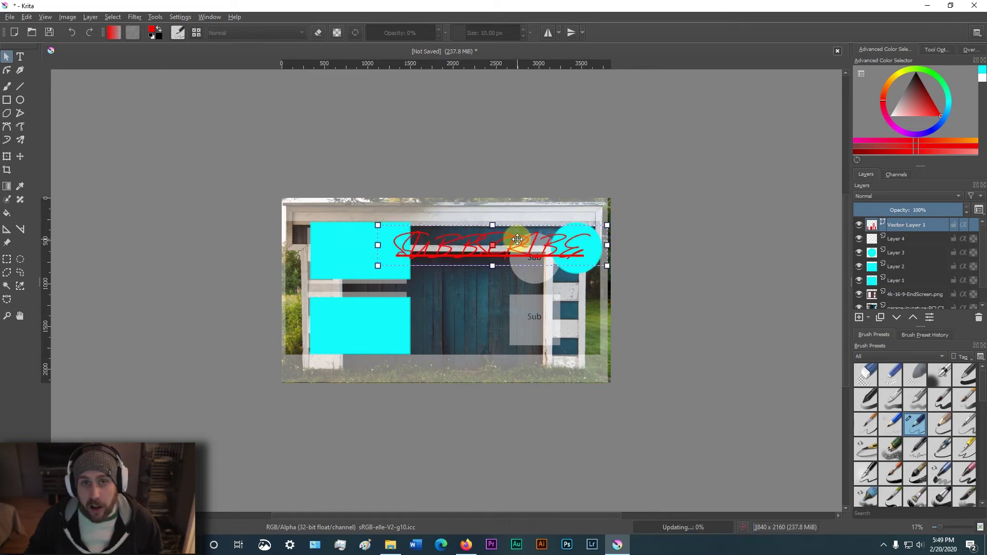
Step: Reopen the SUBBSCRIBE text, reduce its font size to 50 and save the change
{"action": "double_click", "coordinate": [517, 239]}
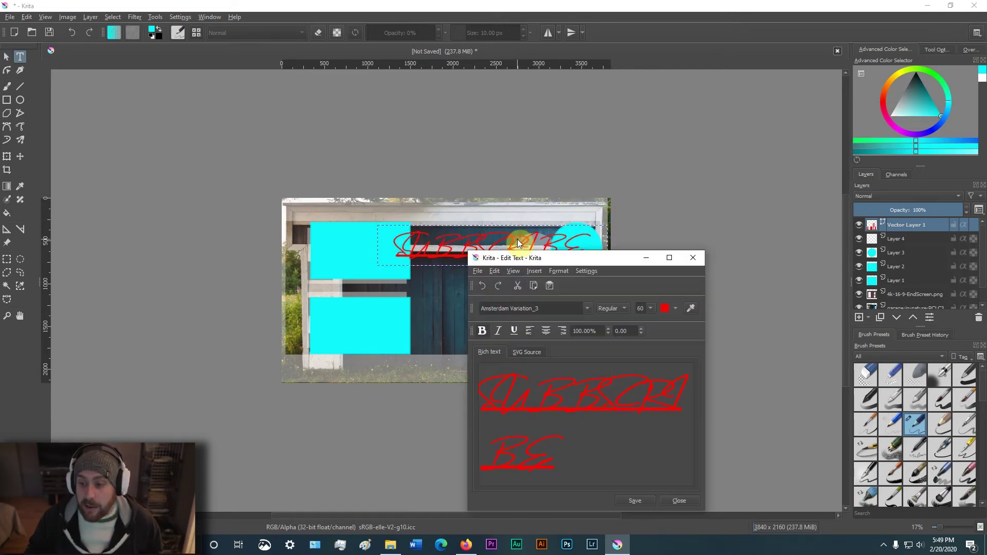
{"action": "key", "text": "ctrl+a"}
{"action": "left_click", "coordinate": [644, 309]}
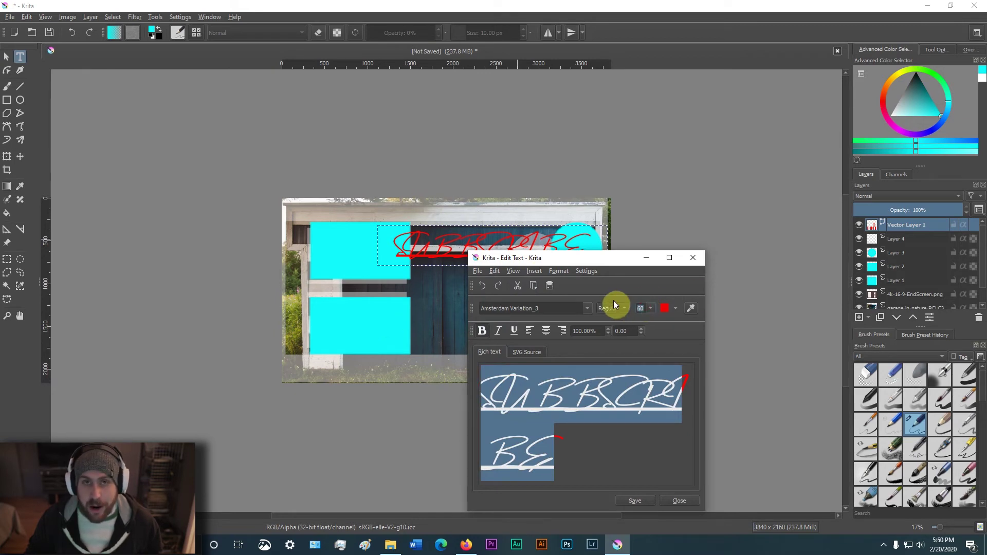
{"action": "type", "text": "50"}
{"action": "key", "text": "Return"}
{"action": "left_click", "coordinate": [635, 501]}
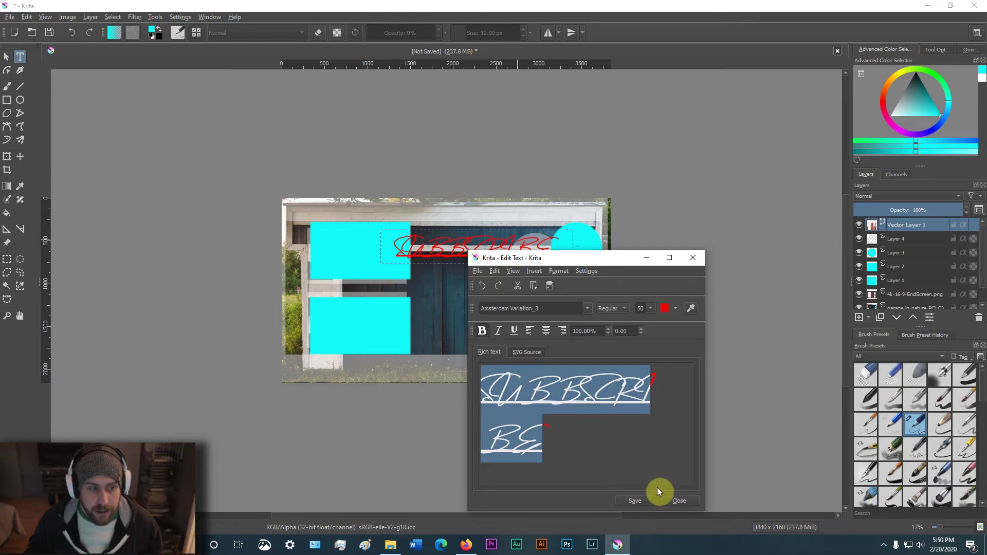
{"action": "left_click", "coordinate": [676, 501]}
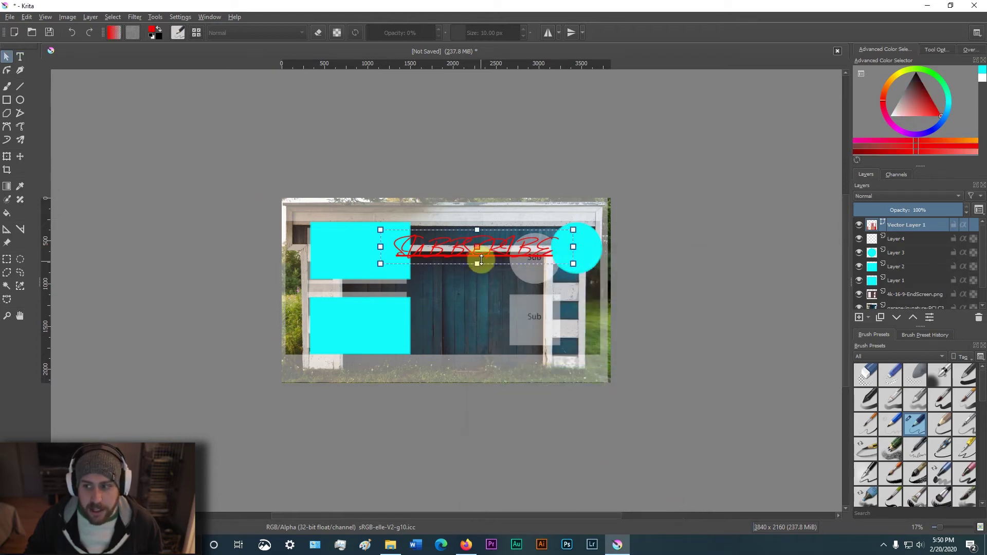
Step: Move the SUBBSCRIBE text up to the garage's white roof trim, between the upper rectangle and the circle
{"action": "left_click_drag", "start_coordinate": [490, 243], "coordinate": [493, 214]}
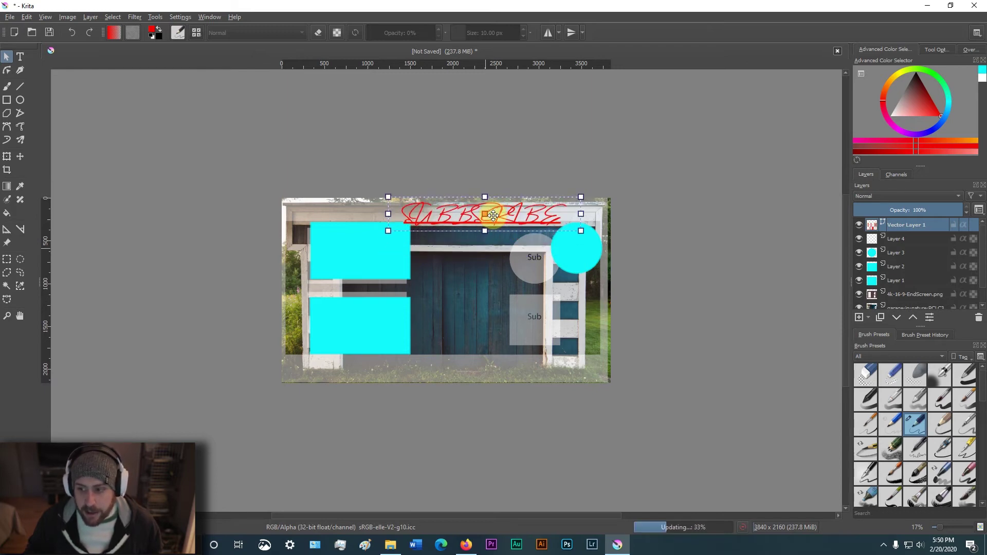
{"action": "left_click_drag", "start_coordinate": [494, 215], "coordinate": [498, 216]}
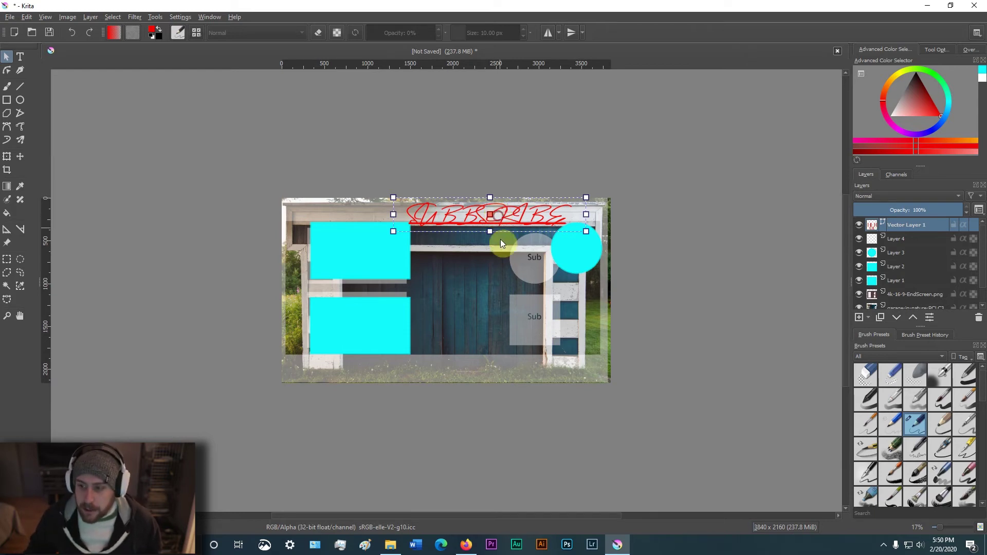
{"action": "left_click", "coordinate": [485, 275]}
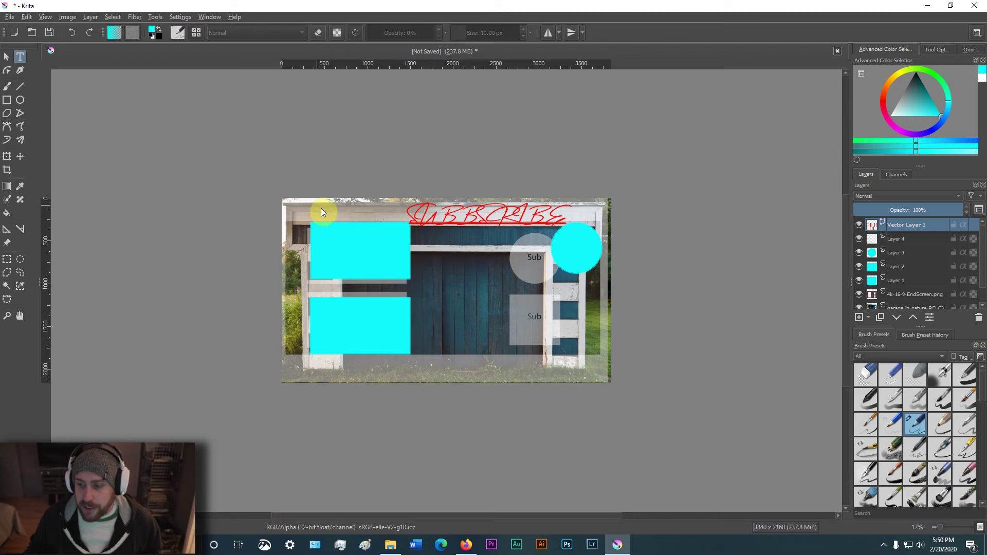
Step: Create a text box just above the upper cyan rectangle reading "Up Next"
{"action": "left_click_drag", "start_coordinate": [393, 217], "coordinate": [395, 220]}
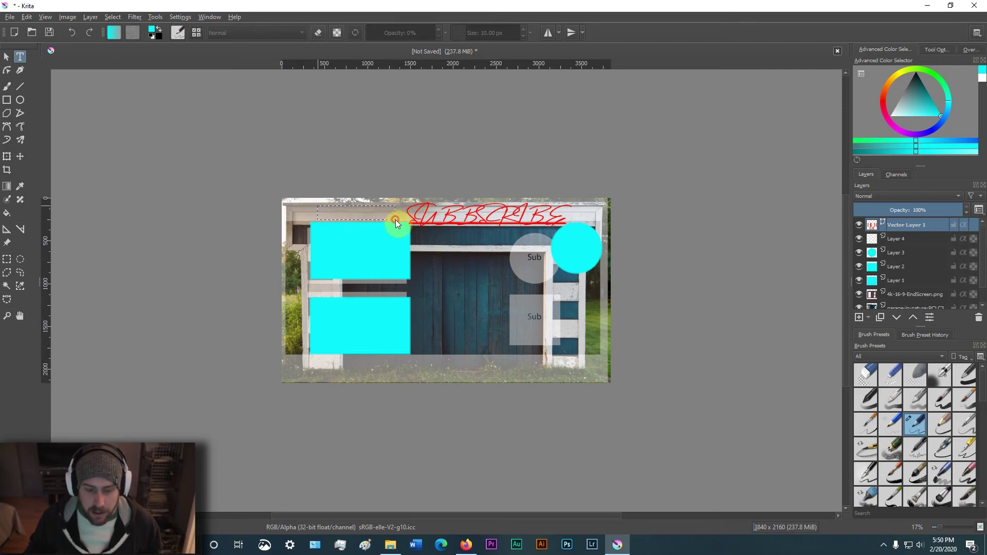
{"action": "left_click_drag", "start_coordinate": [624, 375], "coordinate": [479, 368]}
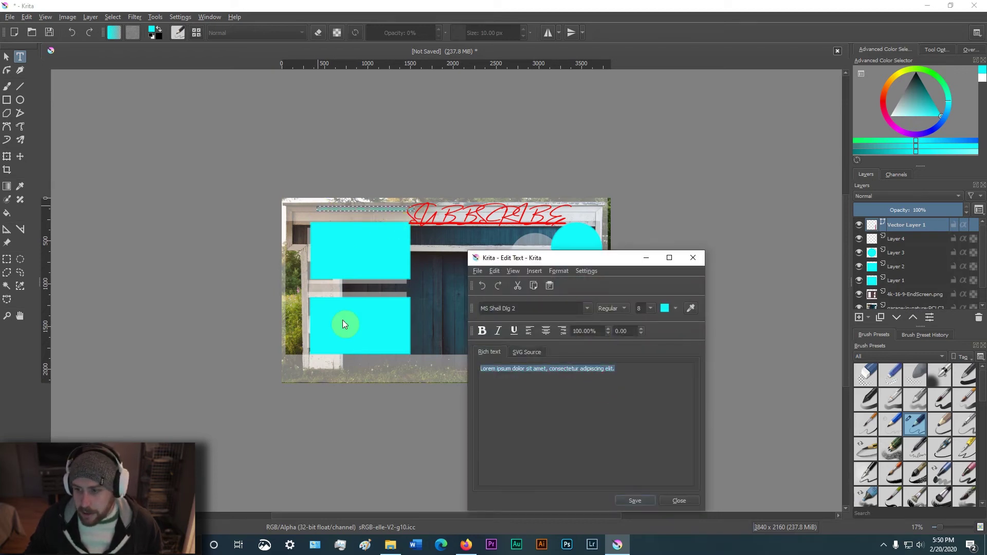
{"action": "type", "text": "Up Next"}
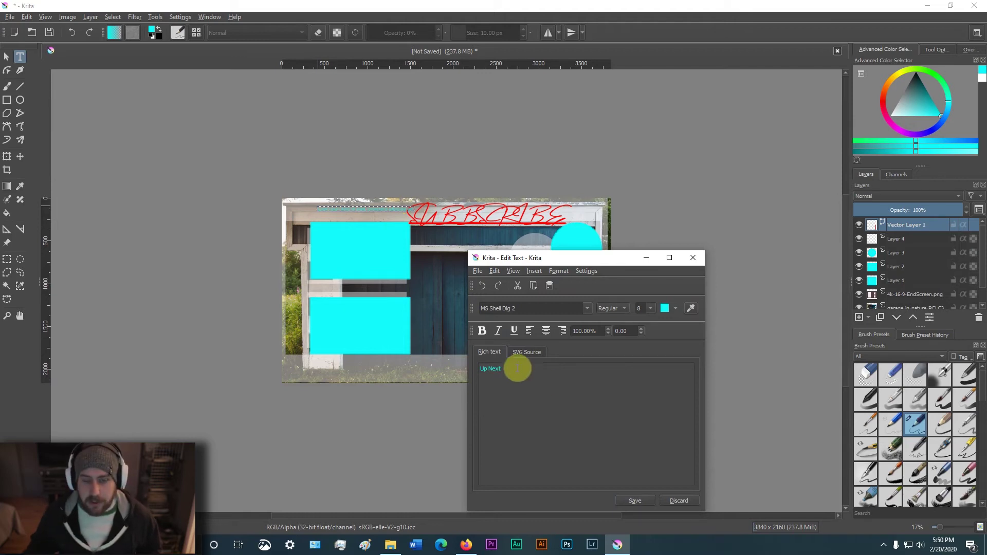
Step: Format the Up Next text in Amsterdam Variation_2 at size 40 and save it to the canvas
{"action": "left_click", "coordinate": [586, 308]}
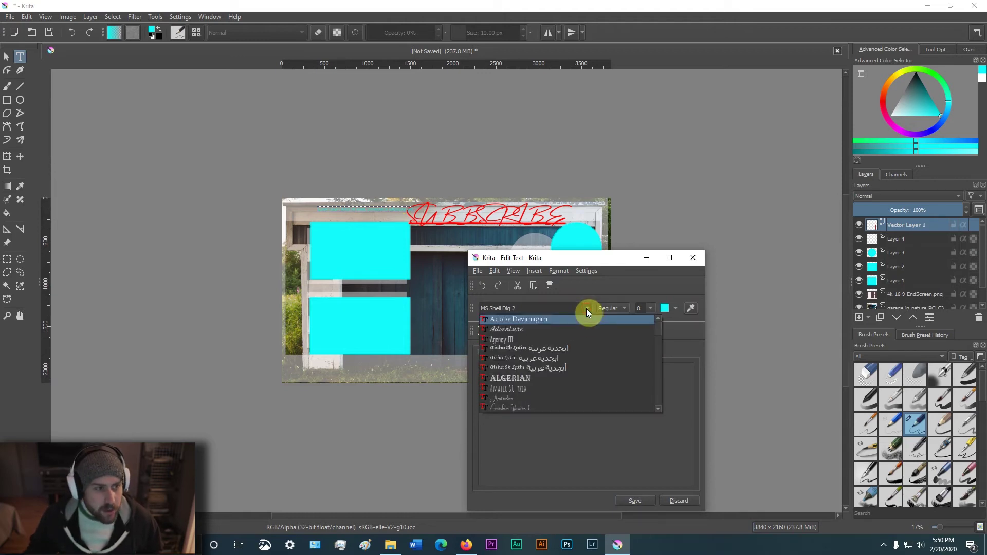
{"action": "scroll", "coordinate": [576, 341], "scroll_direction": "down", "scroll_amount": 4}
{"action": "scroll", "coordinate": [576, 343], "scroll_direction": "up", "scroll_amount": 2}
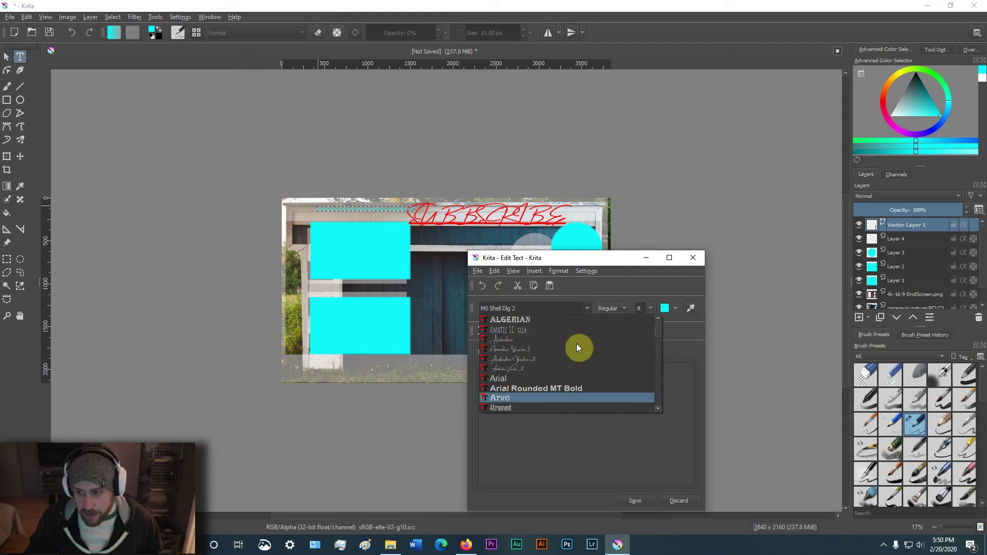
{"action": "left_click", "coordinate": [553, 360]}
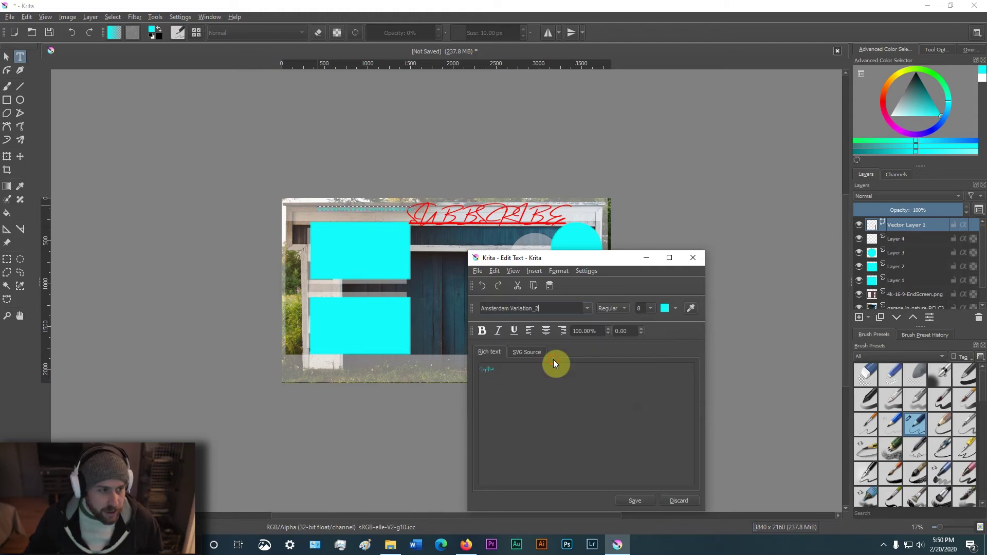
{"action": "left_click", "coordinate": [643, 309]}
{"action": "double_click", "coordinate": [639, 308]}
{"action": "type", "text": "40"}
{"action": "key", "text": "Return"}
{"action": "left_click", "coordinate": [634, 504]}
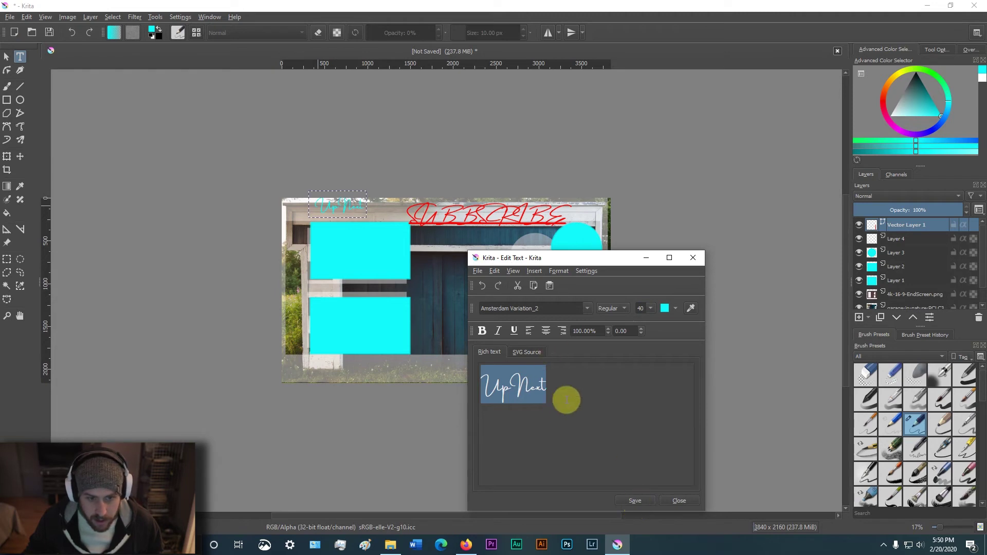
Step: Recolor the Up Next text with the dark blue sampled from the garage wall and save it
{"action": "left_click", "coordinate": [686, 307]}
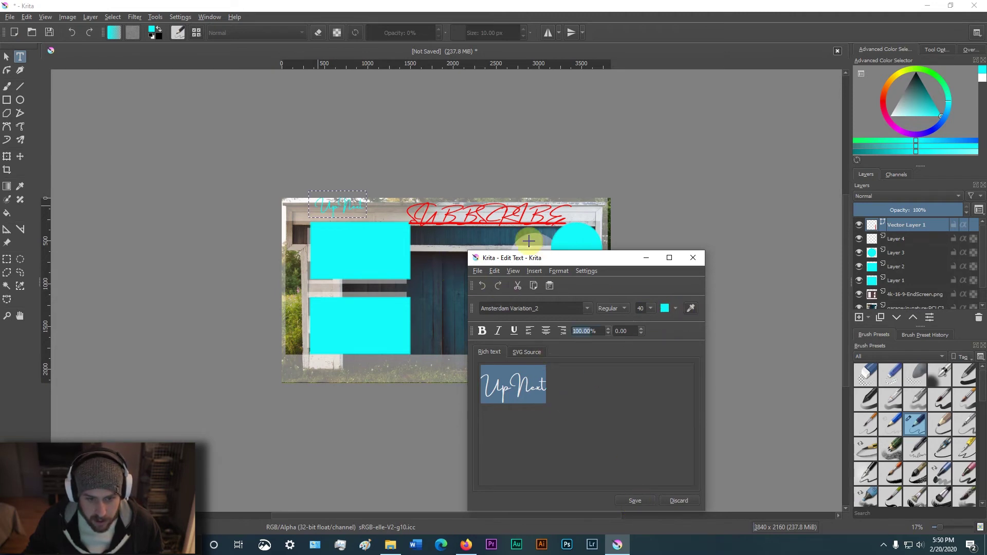
{"action": "left_click", "coordinate": [548, 231]}
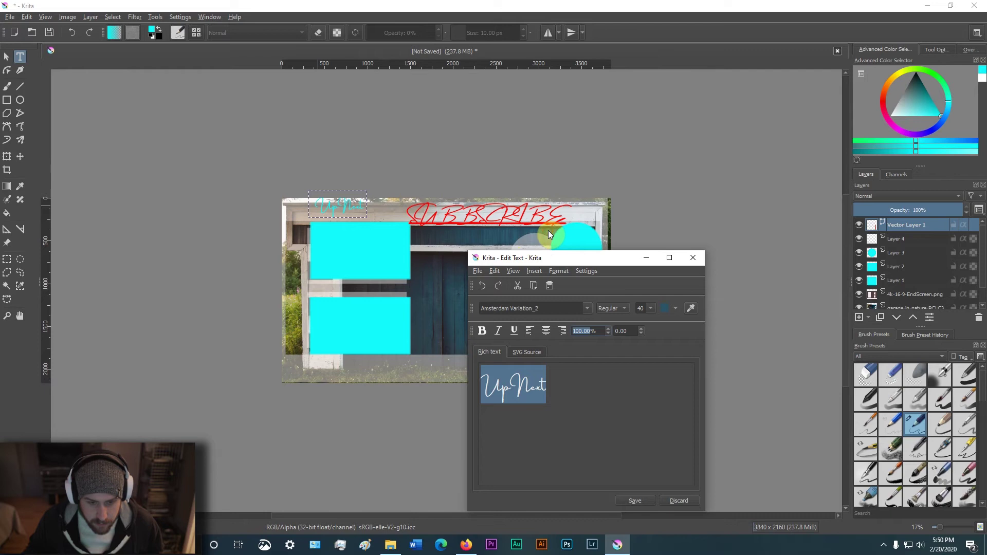
{"action": "left_click", "coordinate": [649, 501]}
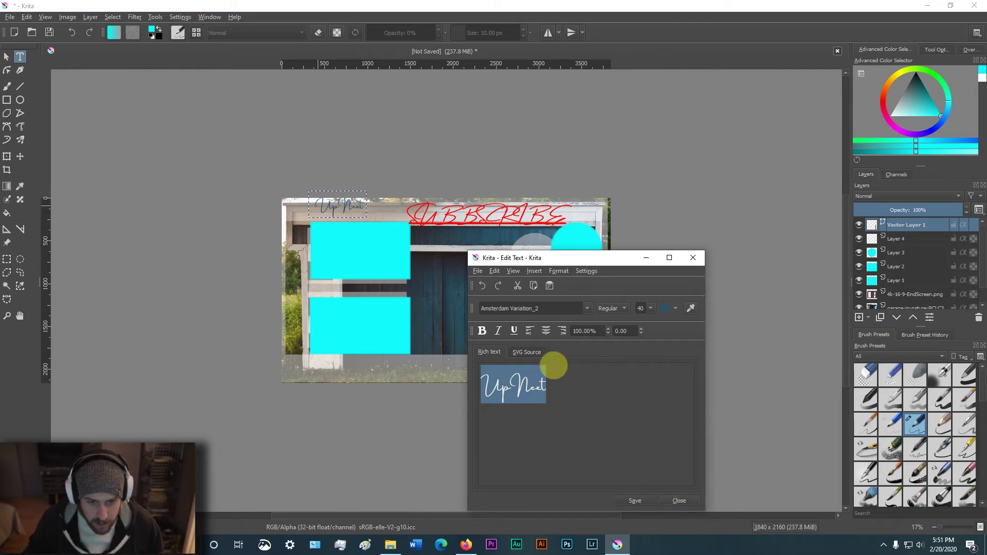
Step: Make the Up Next text bold and italic, then center it above the upper cyan rectangle
{"action": "left_click", "coordinate": [482, 331]}
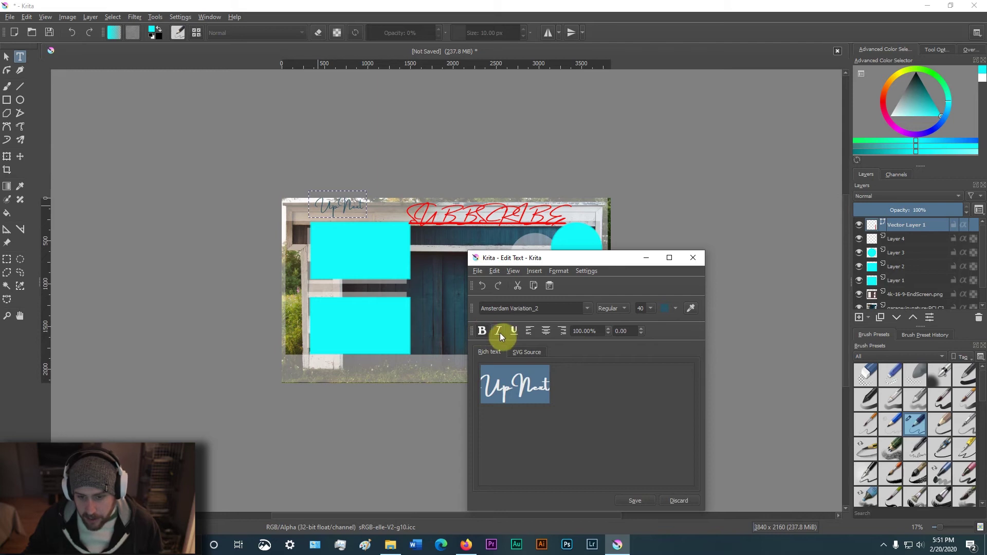
{"action": "left_click", "coordinate": [498, 331]}
{"action": "left_click", "coordinate": [630, 498]}
{"action": "left_click", "coordinate": [679, 501]}
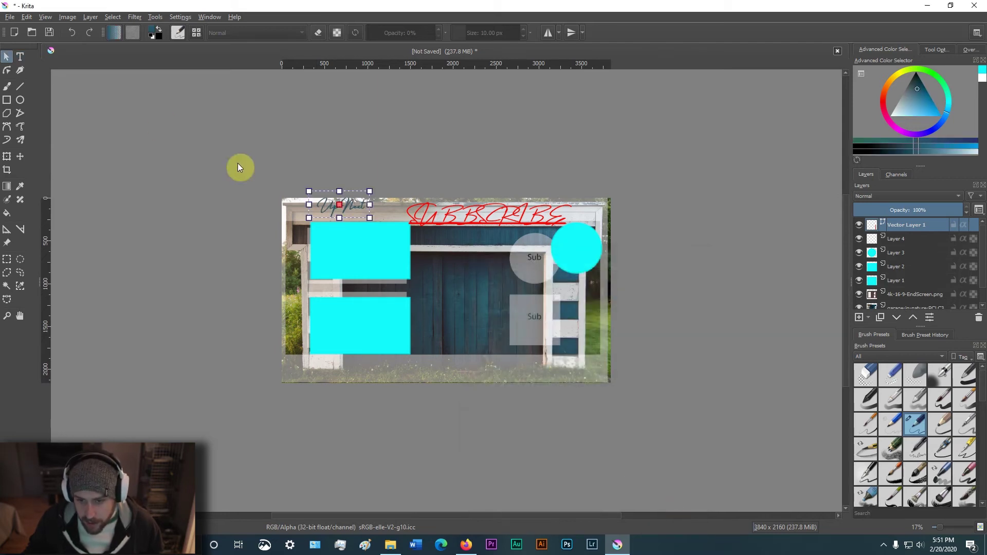
{"action": "left_click_drag", "start_coordinate": [364, 207], "coordinate": [373, 208]}
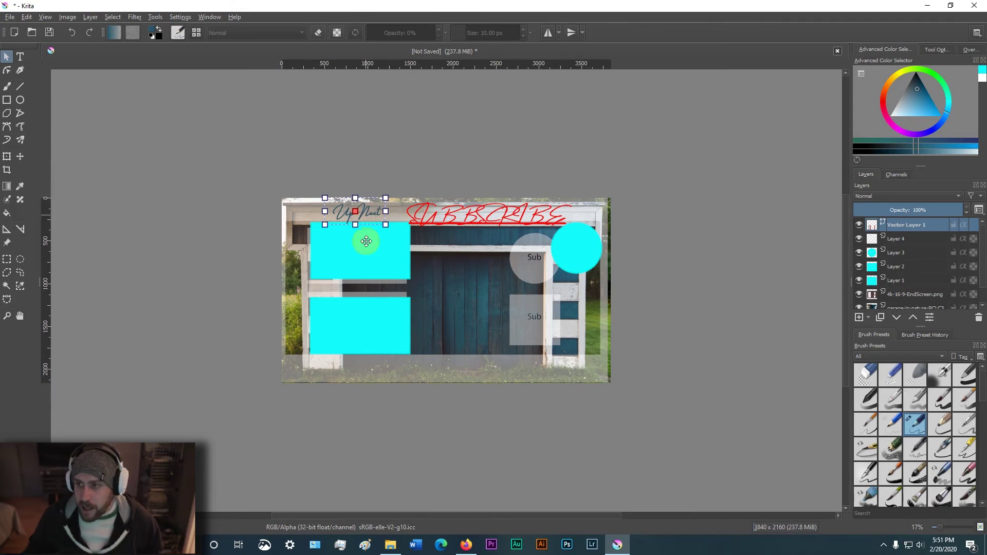
Step: Add a new layer and create a text box between the two cyan rectangles reading "Top Pick For You"
{"action": "left_click", "coordinate": [20, 56]}
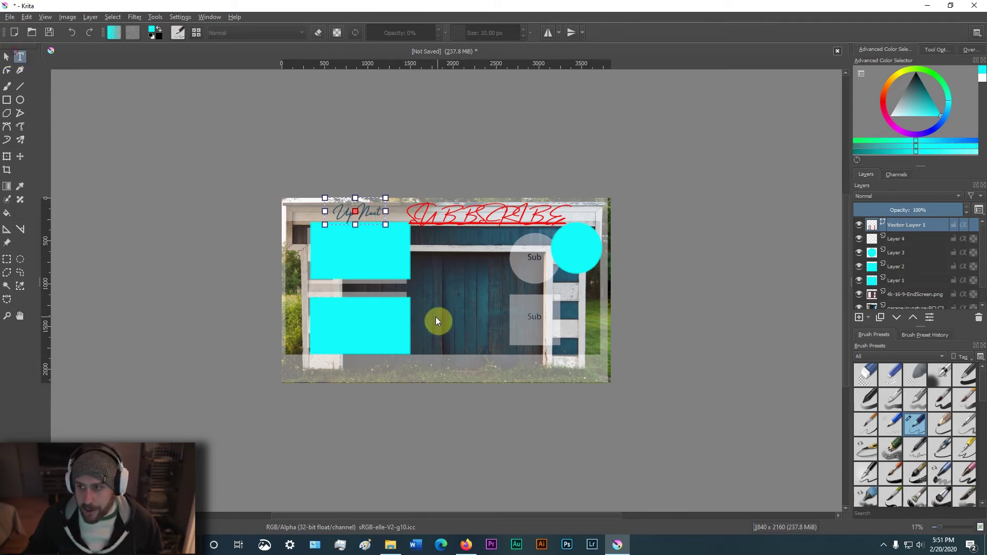
{"action": "left_click", "coordinate": [858, 318]}
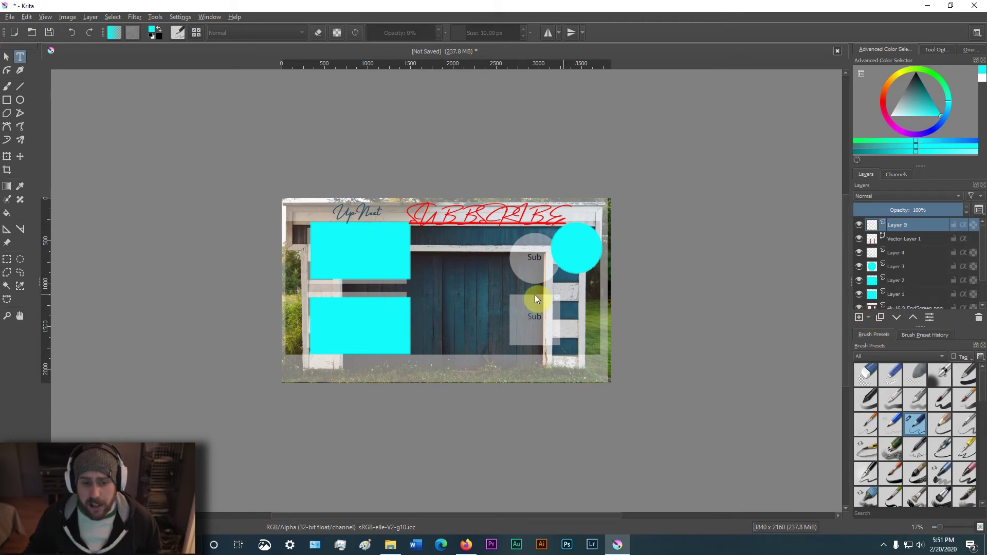
{"action": "left_click_drag", "start_coordinate": [328, 283], "coordinate": [390, 295]}
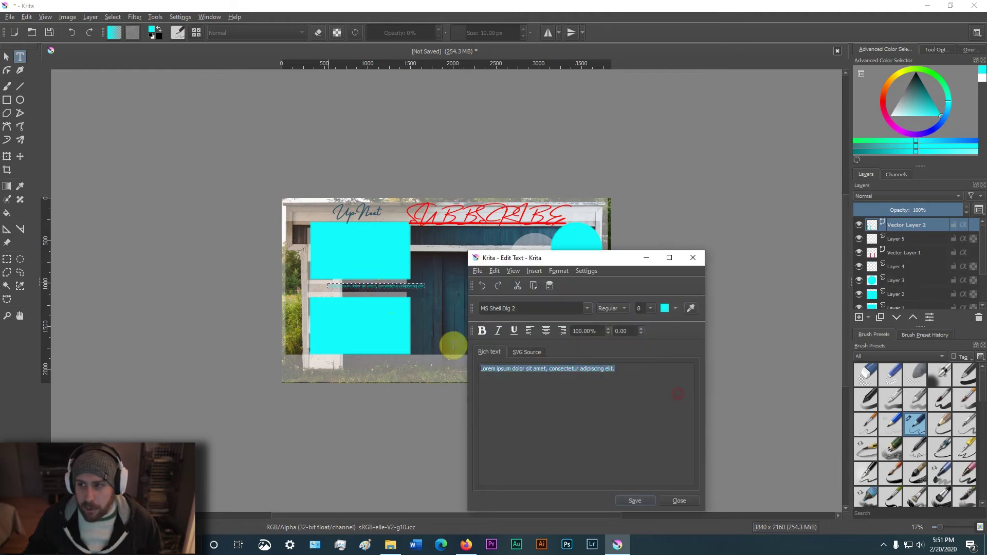
{"action": "type", "text": "T"}
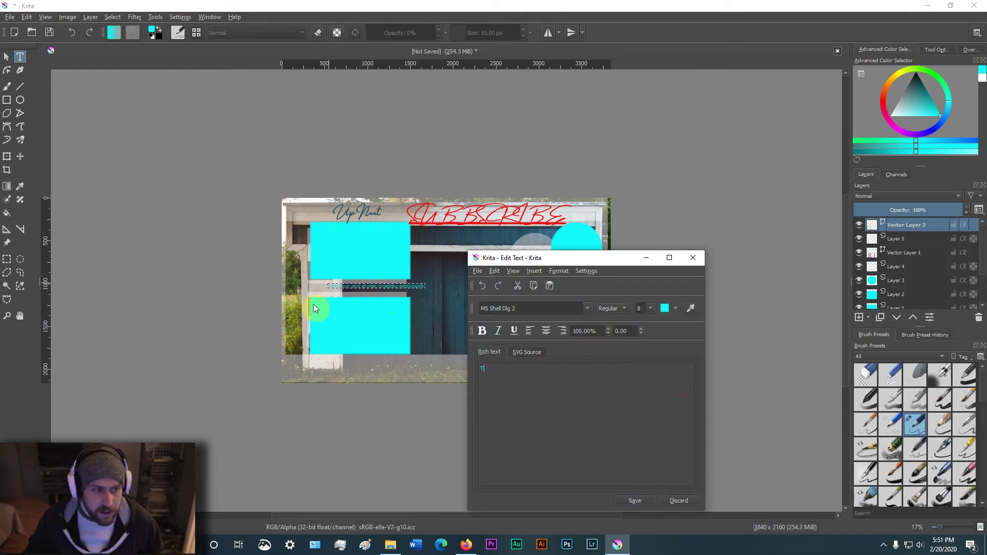
{"action": "type", "text": "op Pick for"}
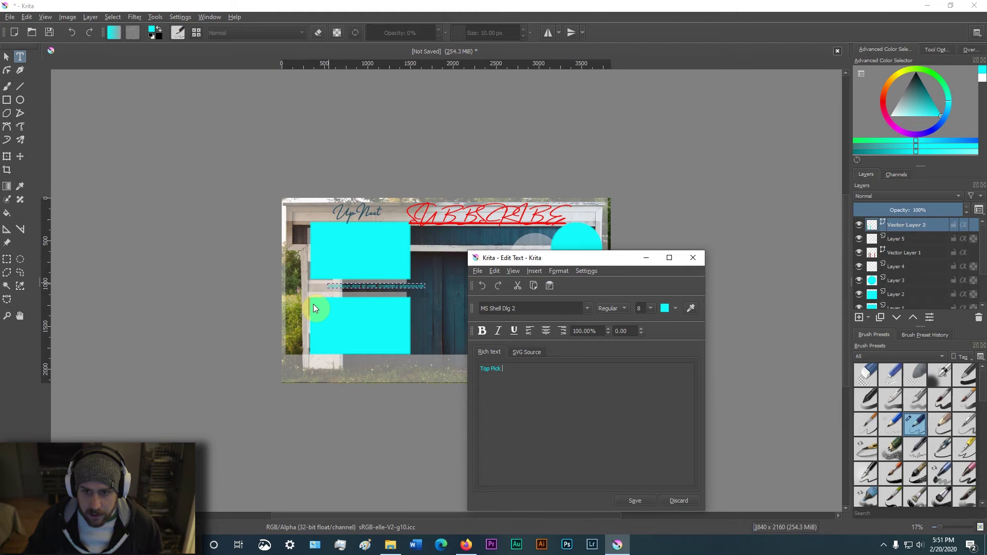
{"action": "key", "text": "BackSpace"}
{"action": "key", "text": "BackSpace"}
{"action": "type", "text": "For You"}
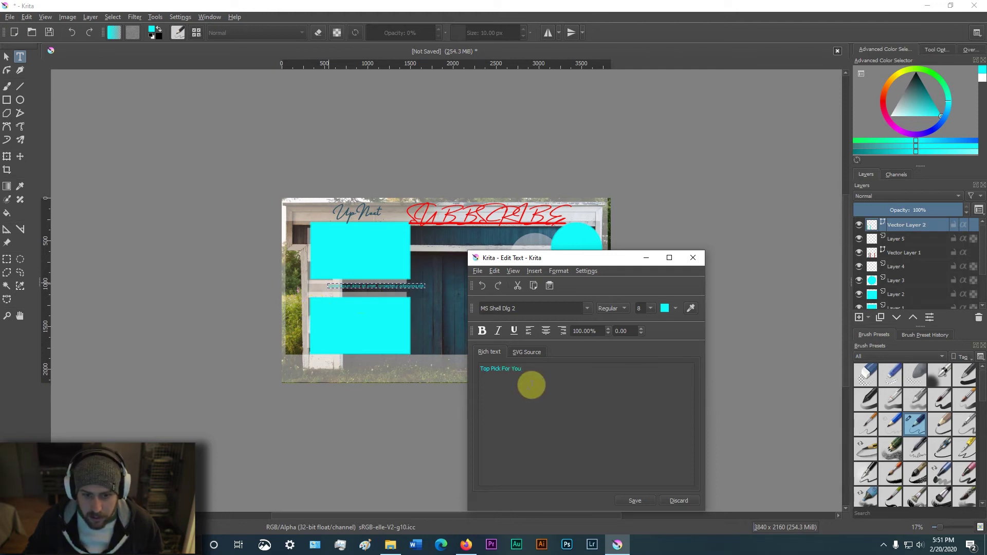
Step: Make the Top Pick For You text bold and set its font to Amsterdam Variation_2
{"action": "triple_click", "coordinate": [531, 372]}
{"action": "left_click", "coordinate": [482, 331]}
{"action": "left_click", "coordinate": [515, 331]}
{"action": "left_click", "coordinate": [523, 333]}
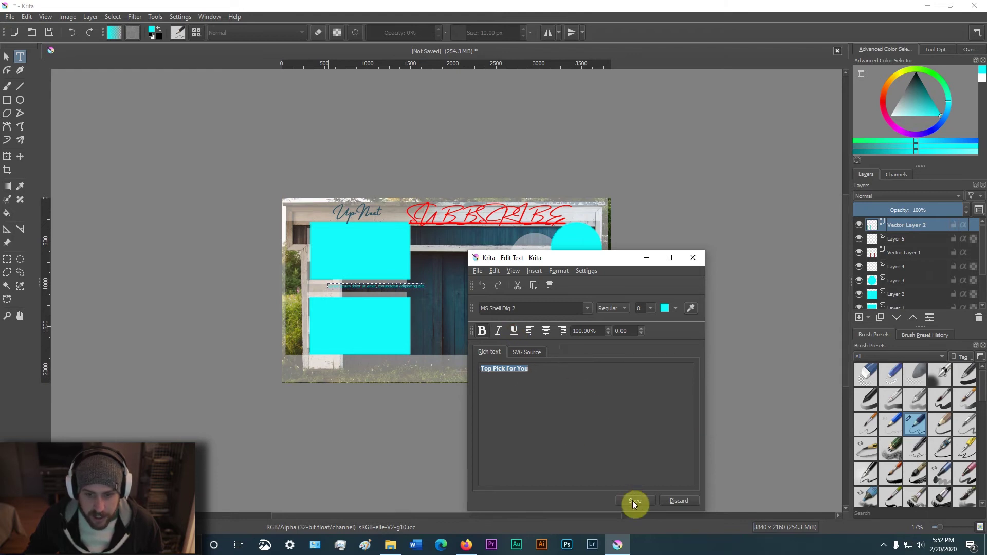
{"action": "left_click", "coordinate": [589, 308]}
{"action": "scroll", "coordinate": [566, 325], "scroll_direction": "up", "scroll_amount": 2}
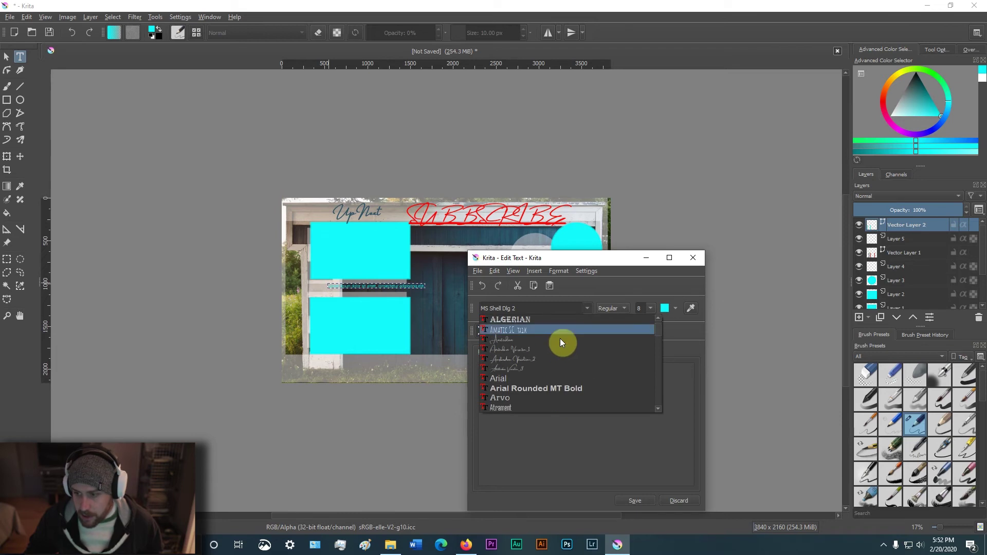
{"action": "left_click", "coordinate": [554, 356]}
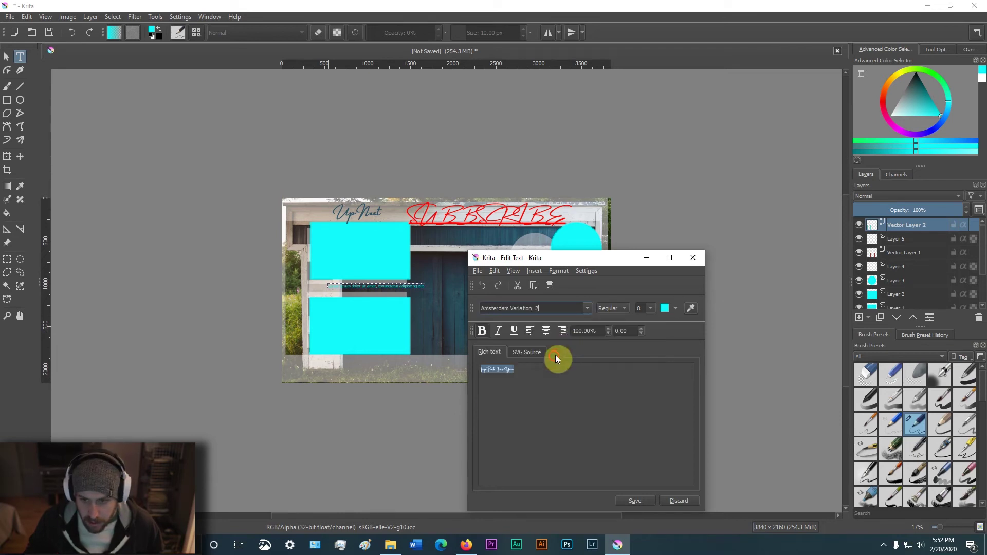
Step: Format the Top Pick For You text as dark blue italic at size 40 and save it to the canvas
{"action": "left_click", "coordinate": [638, 308]}
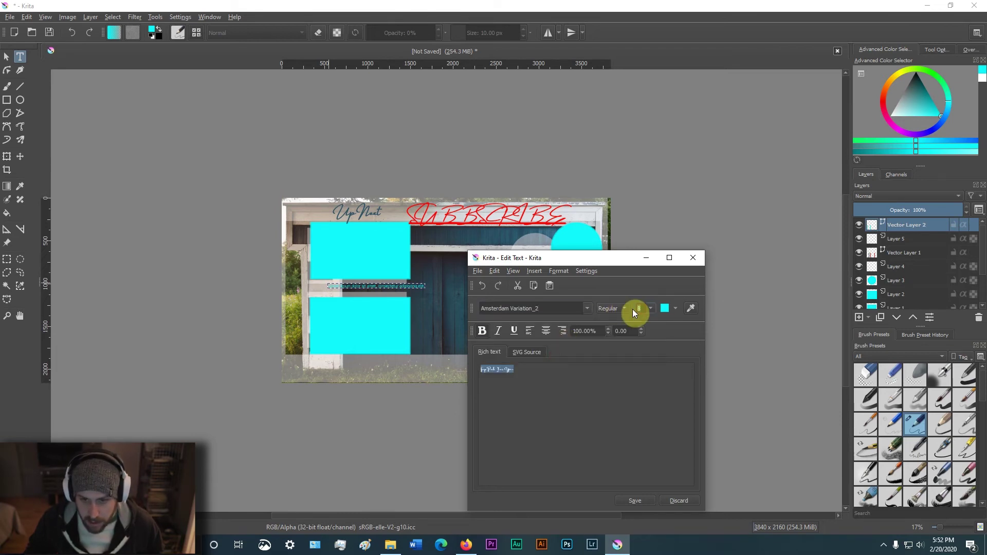
{"action": "key", "text": "Tab"}
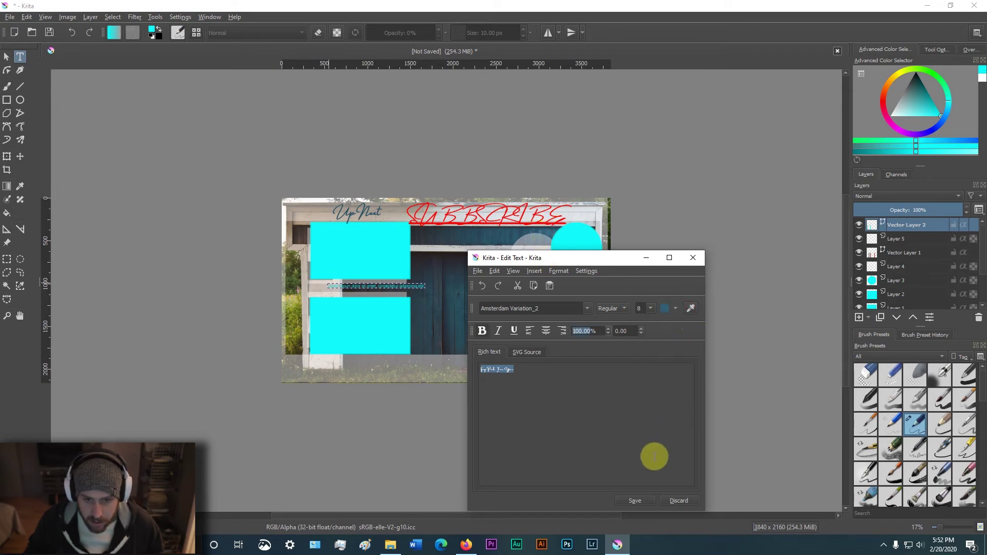
{"action": "left_click", "coordinate": [643, 308]}
{"action": "type", "text": "40"}
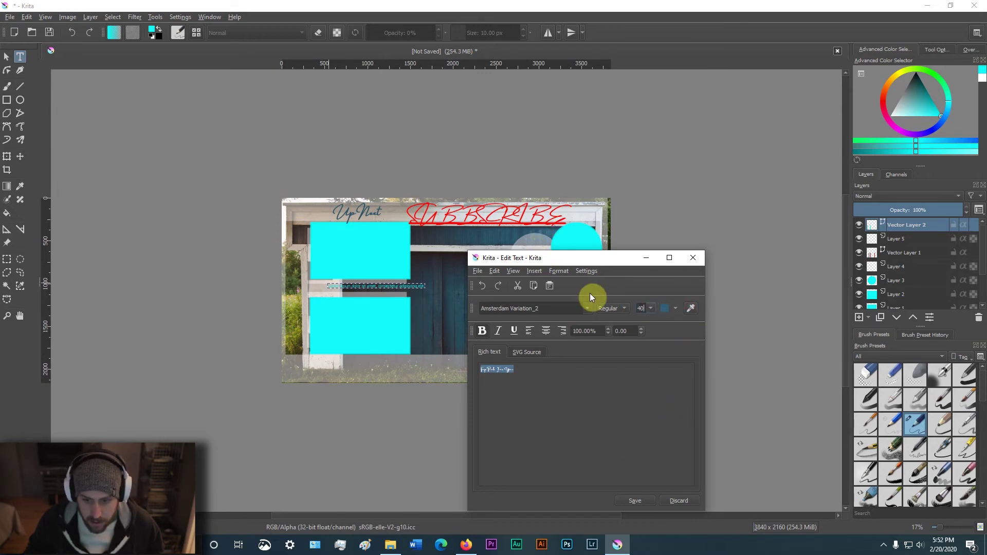
{"action": "key", "text": "Return"}
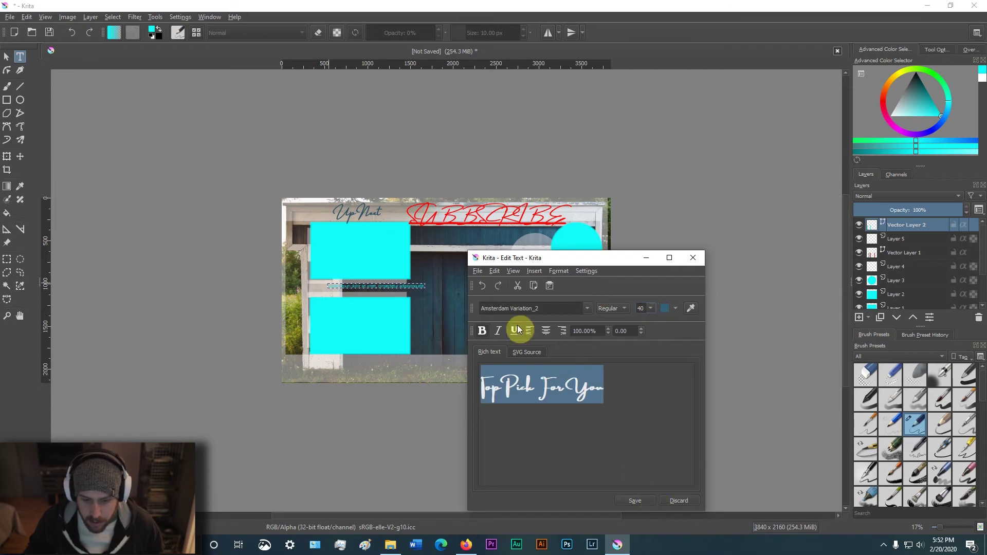
{"action": "left_click", "coordinate": [499, 332]}
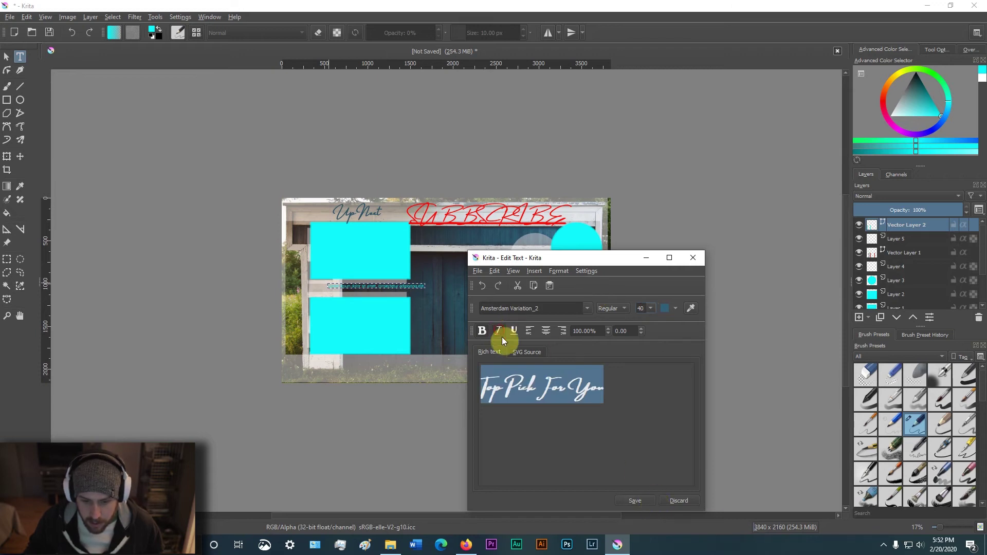
{"action": "left_click", "coordinate": [638, 500]}
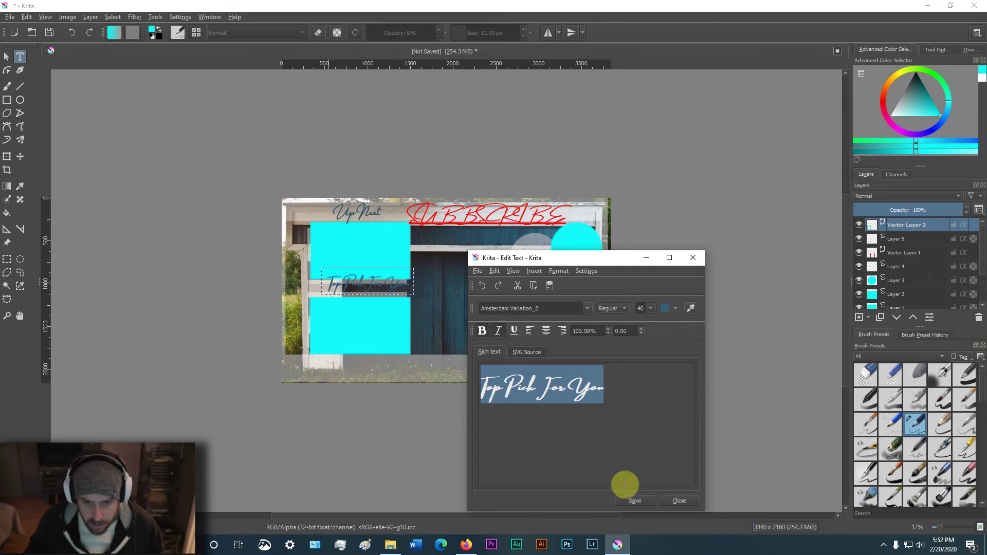
{"action": "left_click", "coordinate": [679, 500]}
Step: Position the Top Pick For You text in the gap between the cyan rectangles and adjust its height with the Transform tool
{"action": "left_click_drag", "start_coordinate": [399, 290], "coordinate": [374, 298]}
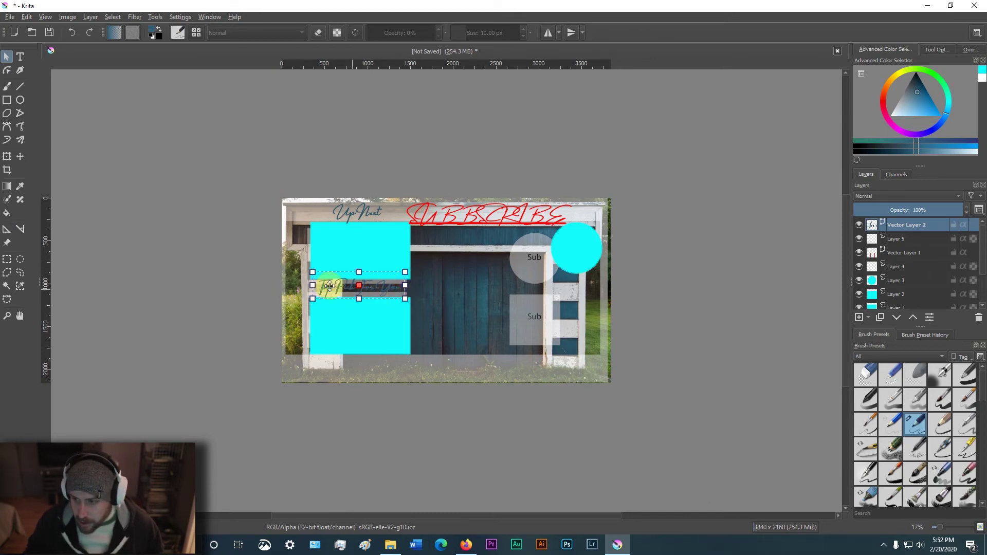
{"action": "left_click", "coordinate": [7, 156]}
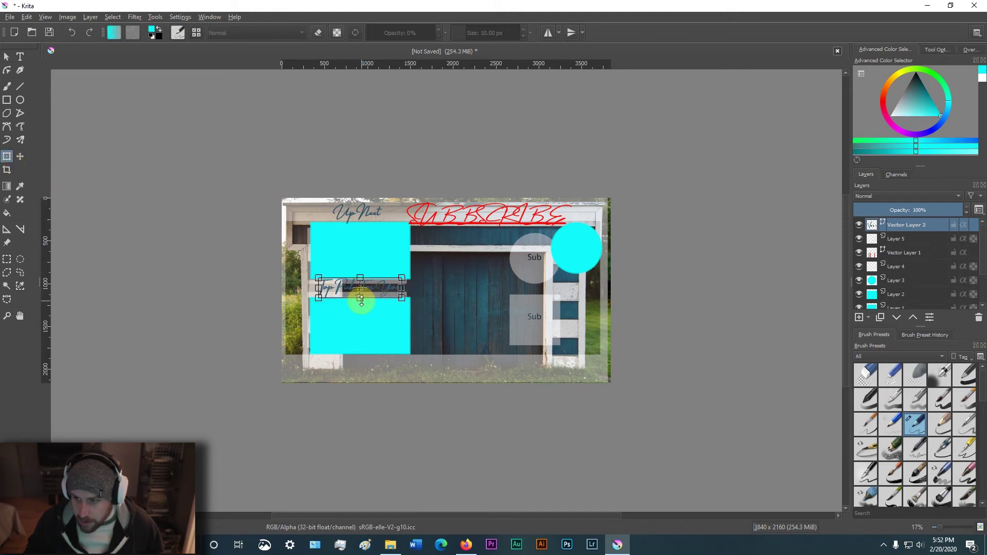
{"action": "left_click_drag", "start_coordinate": [360, 298], "coordinate": [361, 300]}
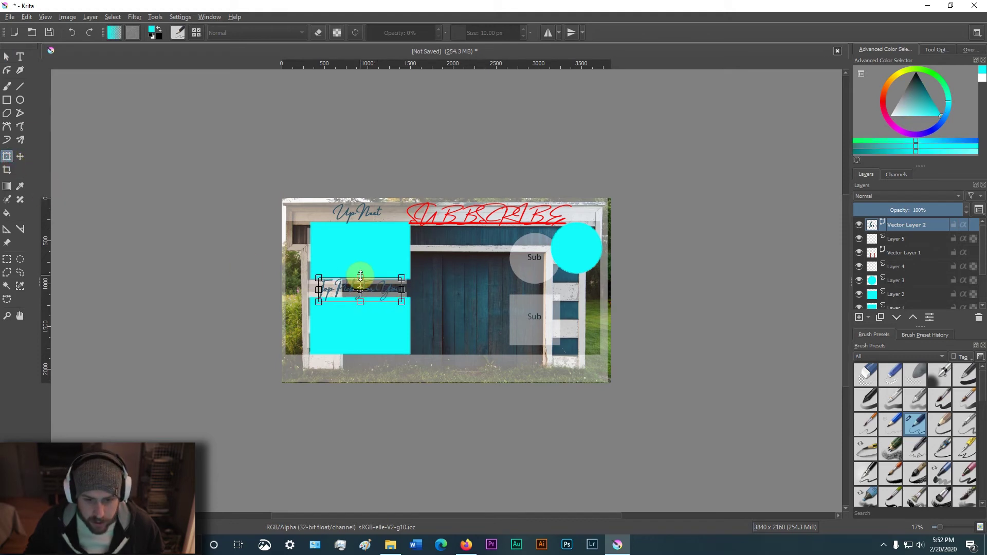
{"action": "key", "text": "Return"}
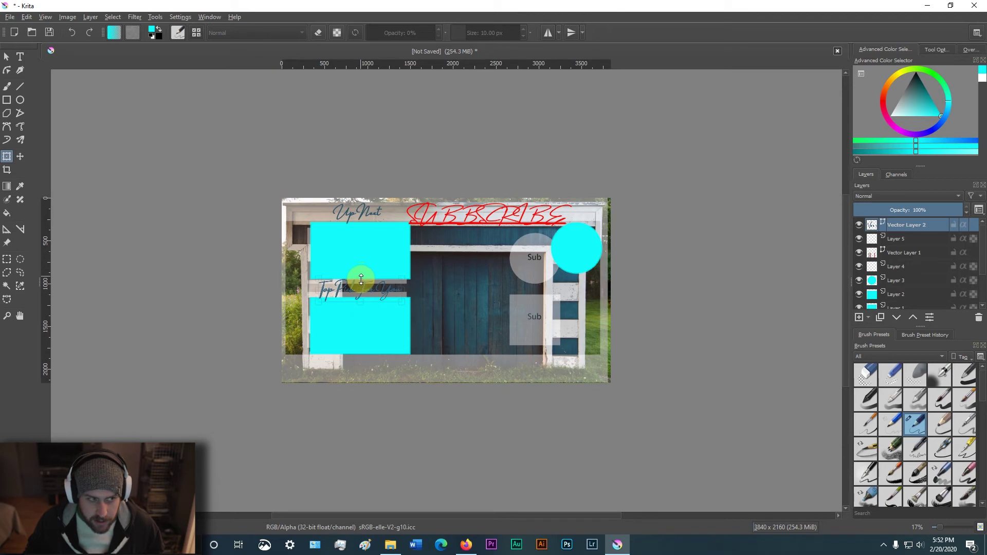
{"action": "left_click", "coordinate": [361, 280]}
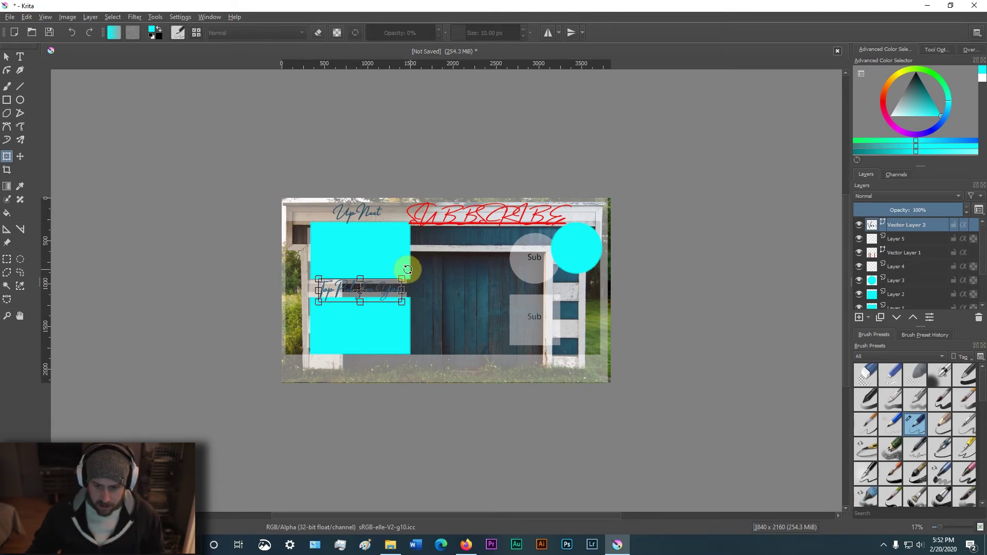
{"action": "left_click_drag", "start_coordinate": [360, 279], "coordinate": [361, 297]}
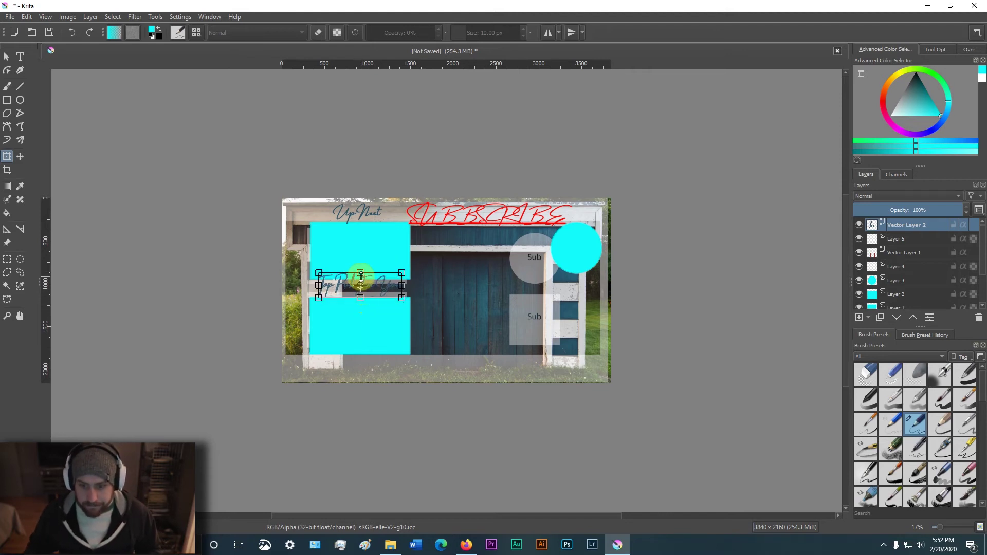
{"action": "left_click_drag", "start_coordinate": [360, 273], "coordinate": [360, 303]}
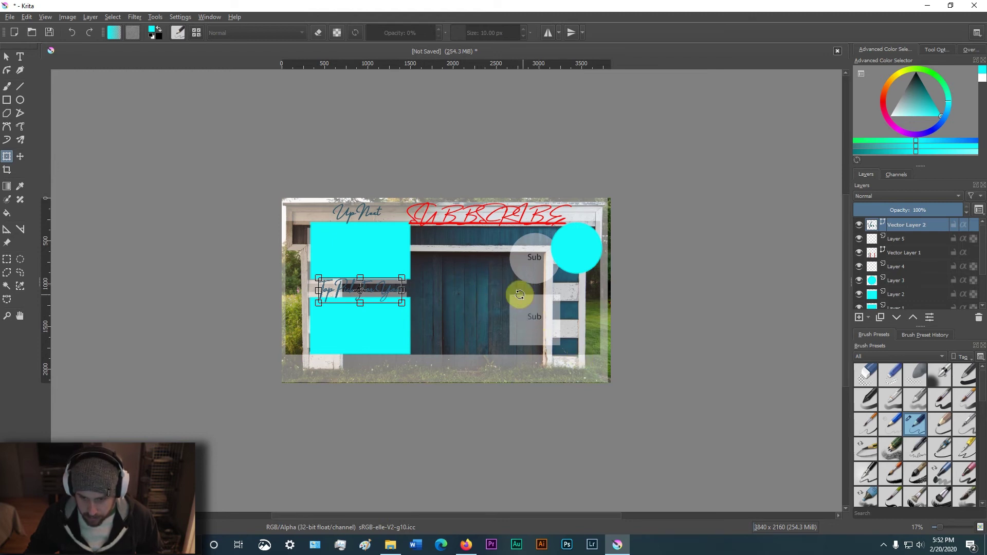
Step: Add another new layer and draw a text box just below the red heading, beside the upper cyan rectangle
{"action": "left_click", "coordinate": [859, 317]}
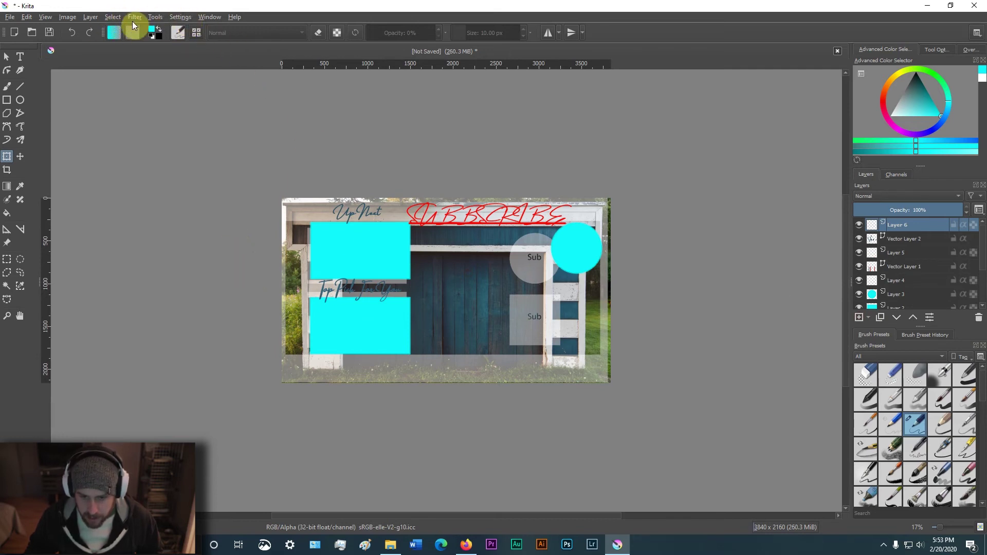
{"action": "left_click", "coordinate": [21, 56]}
{"action": "left_click_drag", "start_coordinate": [418, 230], "coordinate": [551, 279]}
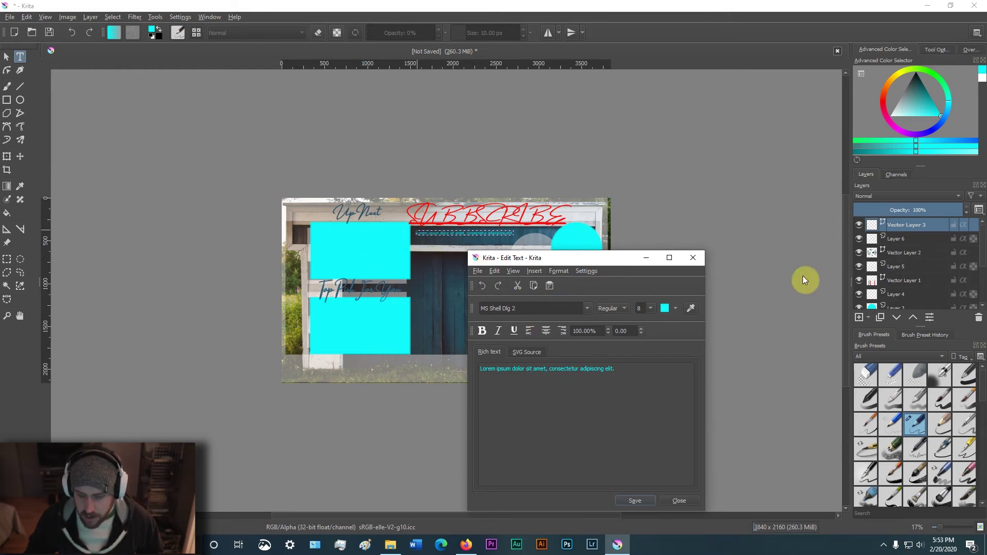
Step: Browse the available fonts and set the new placeholder text in Freich Inline
{"action": "left_click", "coordinate": [588, 308]}
{"action": "scroll", "coordinate": [569, 324], "scroll_direction": "down", "scroll_amount": 15}
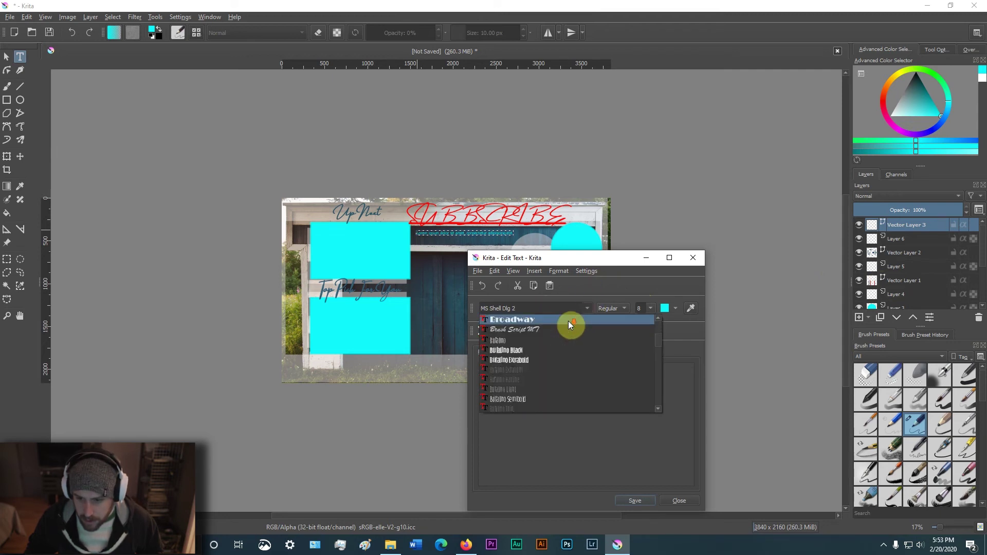
{"action": "scroll", "coordinate": [567, 322], "scroll_direction": "down", "scroll_amount": 8}
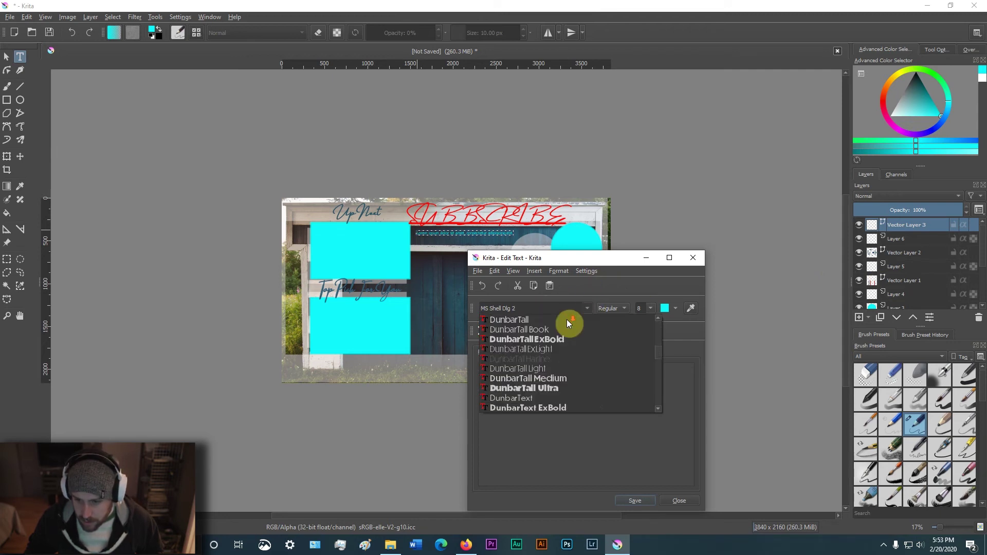
{"action": "scroll", "coordinate": [567, 322], "scroll_direction": "down", "scroll_amount": 5}
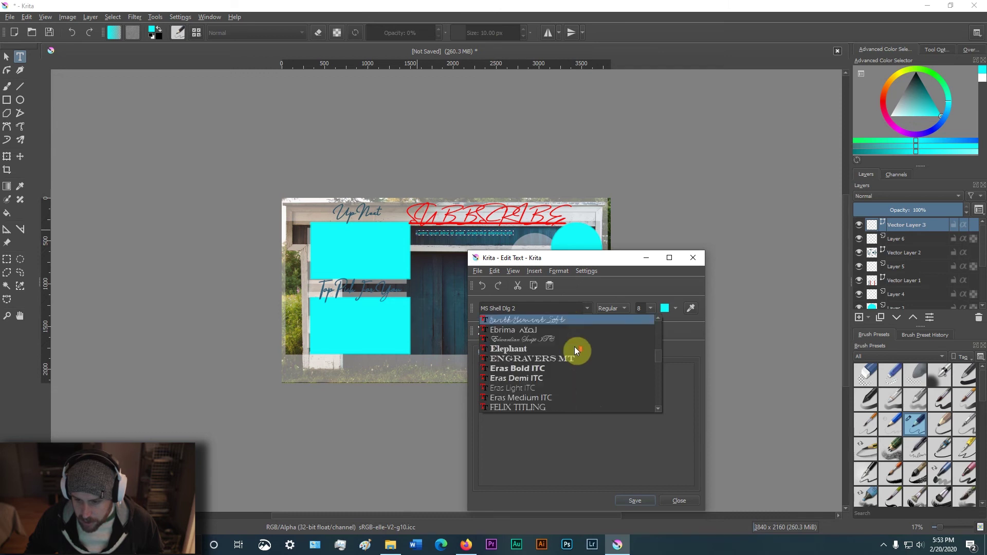
{"action": "scroll", "coordinate": [575, 347], "scroll_direction": "down", "scroll_amount": 1}
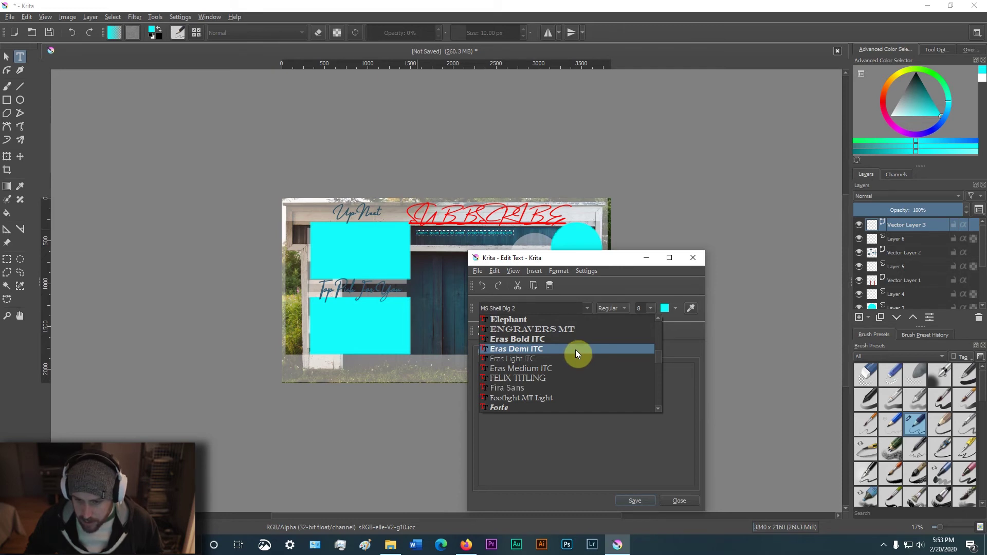
{"action": "scroll", "coordinate": [575, 351], "scroll_direction": "down", "scroll_amount": 1}
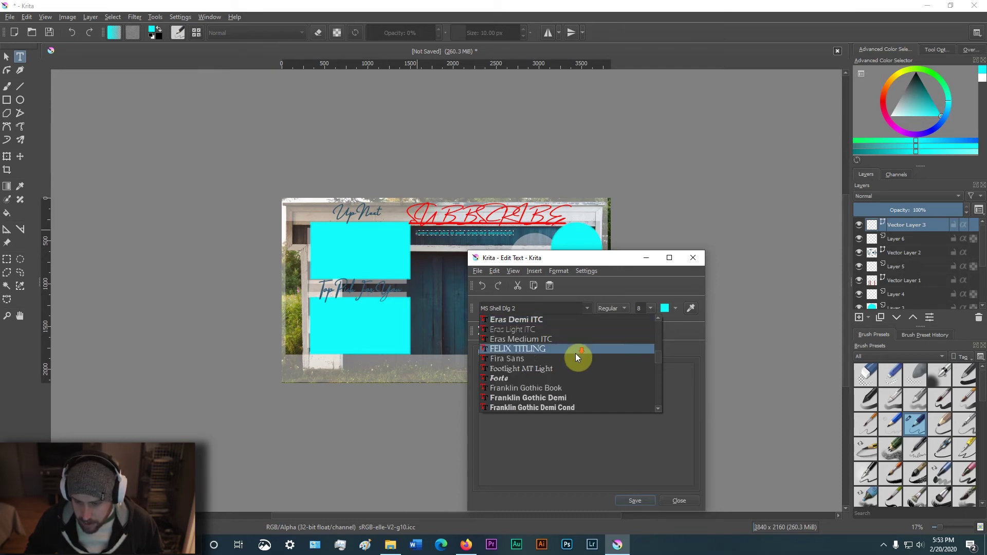
{"action": "scroll", "coordinate": [575, 353], "scroll_direction": "up", "scroll_amount": 2}
{"action": "scroll", "coordinate": [575, 355], "scroll_direction": "up", "scroll_amount": 1}
{"action": "scroll", "coordinate": [574, 355], "scroll_direction": "down", "scroll_amount": 6}
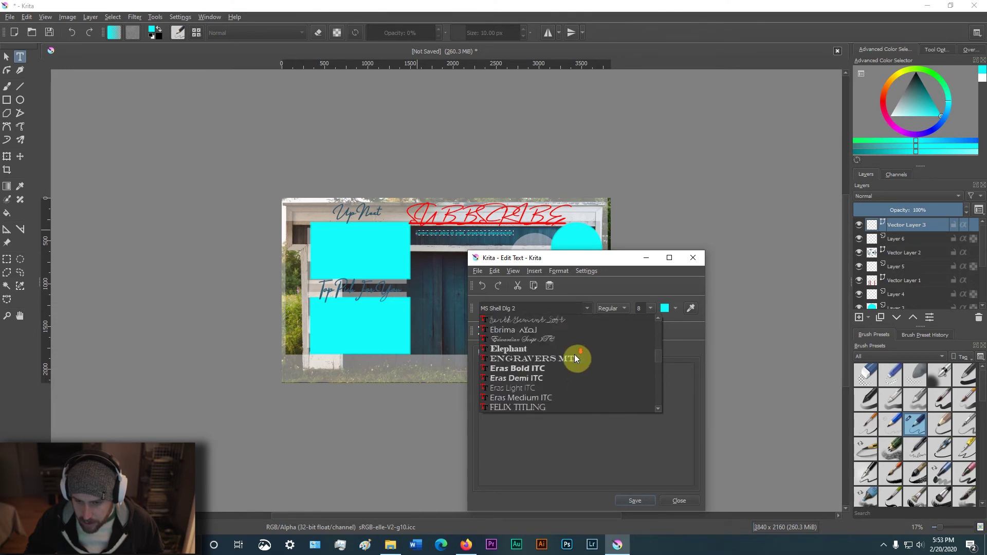
{"action": "scroll", "coordinate": [573, 354], "scroll_direction": "up", "scroll_amount": 1}
{"action": "scroll", "coordinate": [572, 355], "scroll_direction": "up", "scroll_amount": 1}
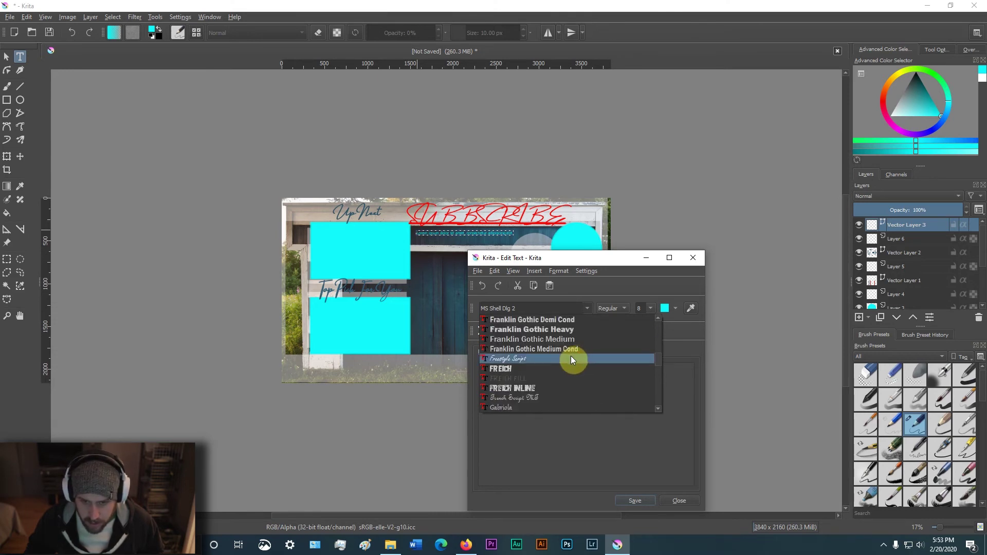
{"action": "left_click", "coordinate": [511, 387]}
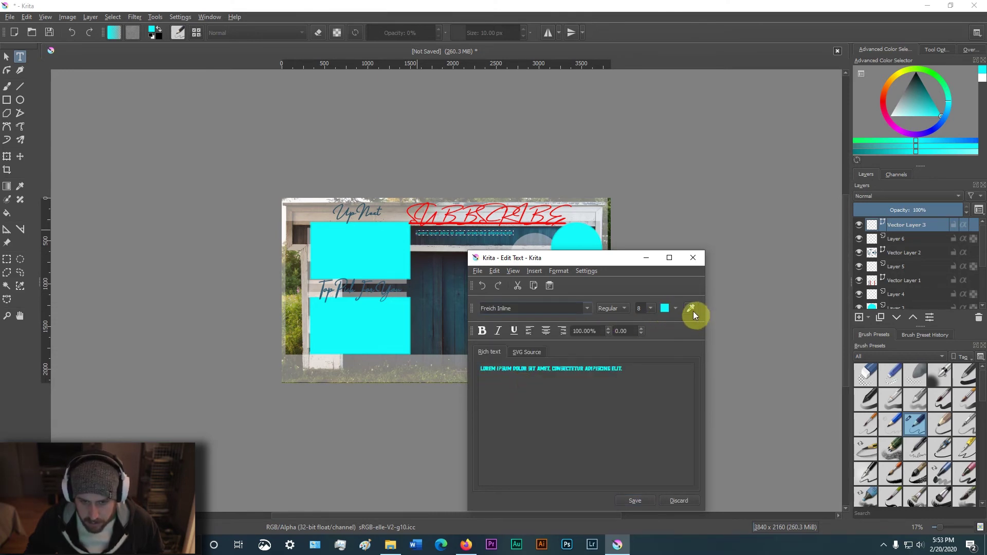
Step: Recolor the placeholder text with the pale blue-gray sampled from the garage's upper white trim and set its size to 50
{"action": "left_click", "coordinate": [576, 204]}
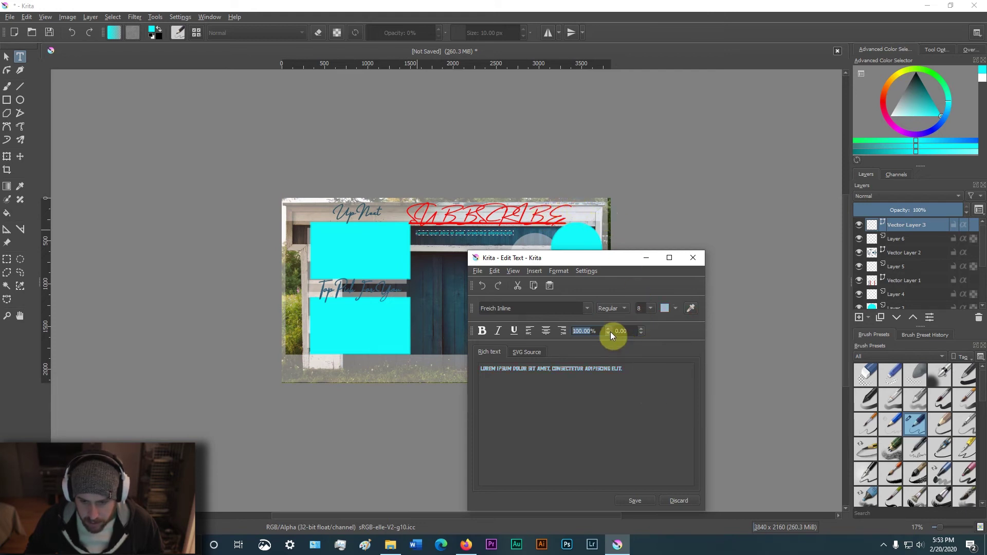
{"action": "left_click", "coordinate": [637, 307]}
{"action": "type", "text": "50"}
{"action": "key", "text": "Return"}
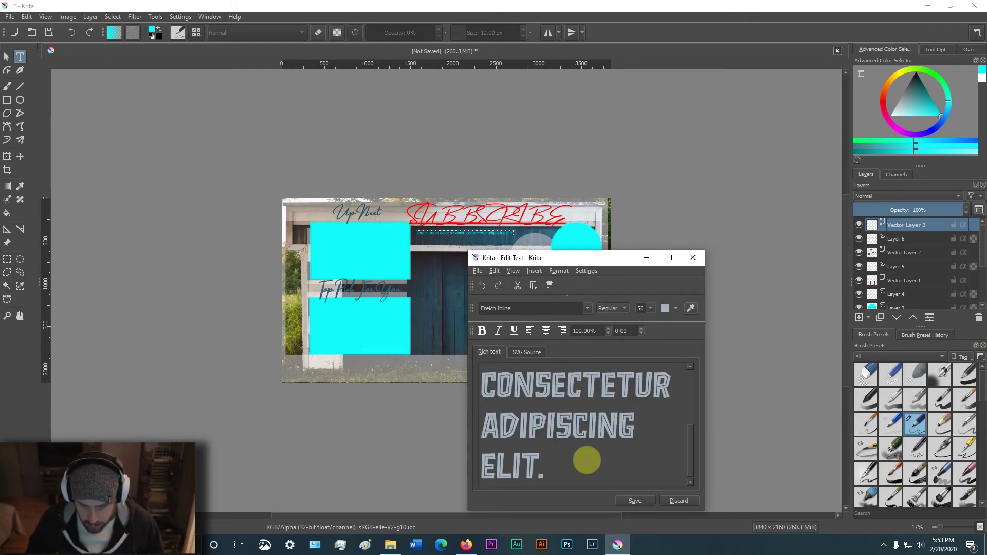
Step: Replace the placeholder text with FOLLOW ME ON in italics, apply it, and place it just under the red heading
{"action": "left_click_drag", "start_coordinate": [584, 460], "coordinate": [310, 215]}
{"action": "type", "text": "FOLLOW ME "}
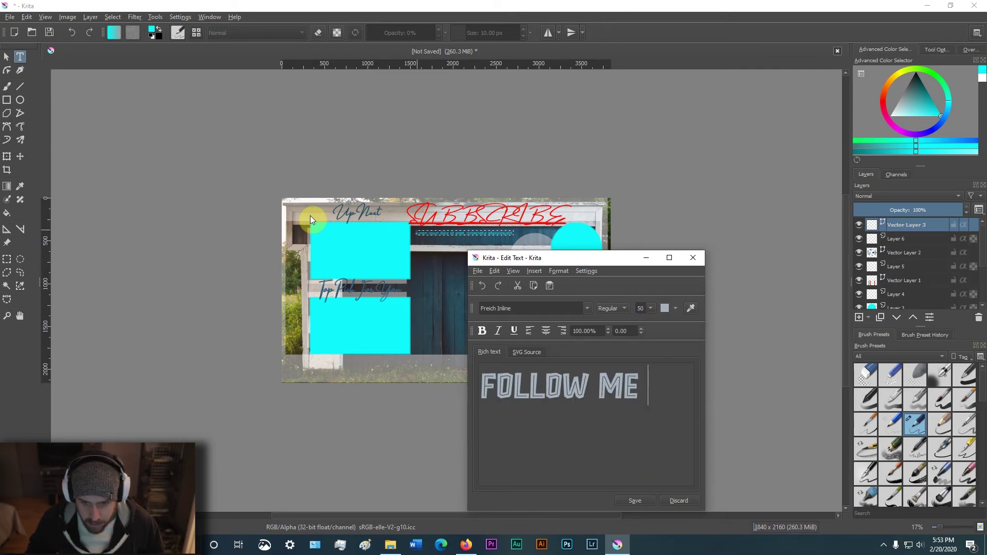
{"action": "type", "text": "ON"}
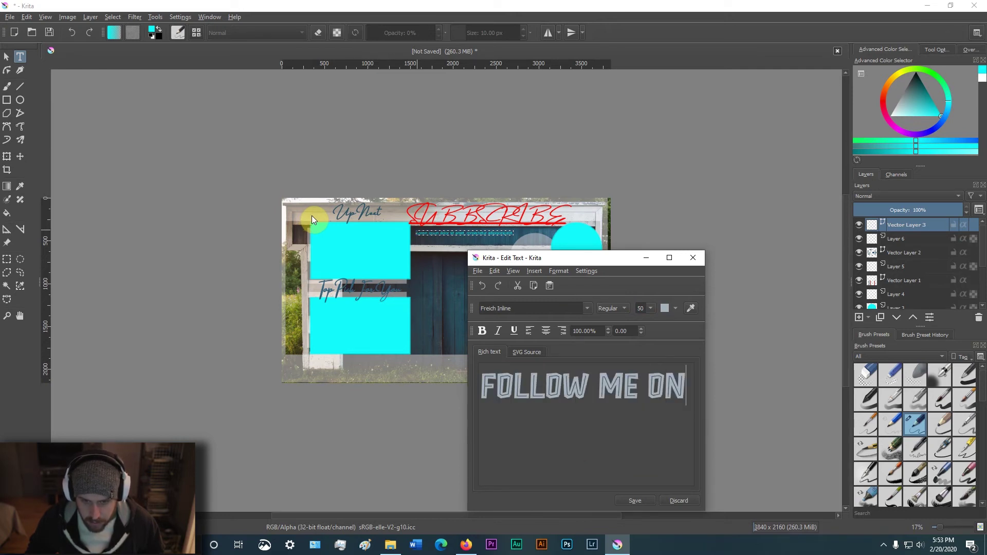
{"action": "left_click", "coordinate": [498, 331]}
{"action": "left_click", "coordinate": [644, 502]}
{"action": "left_click", "coordinate": [673, 500]}
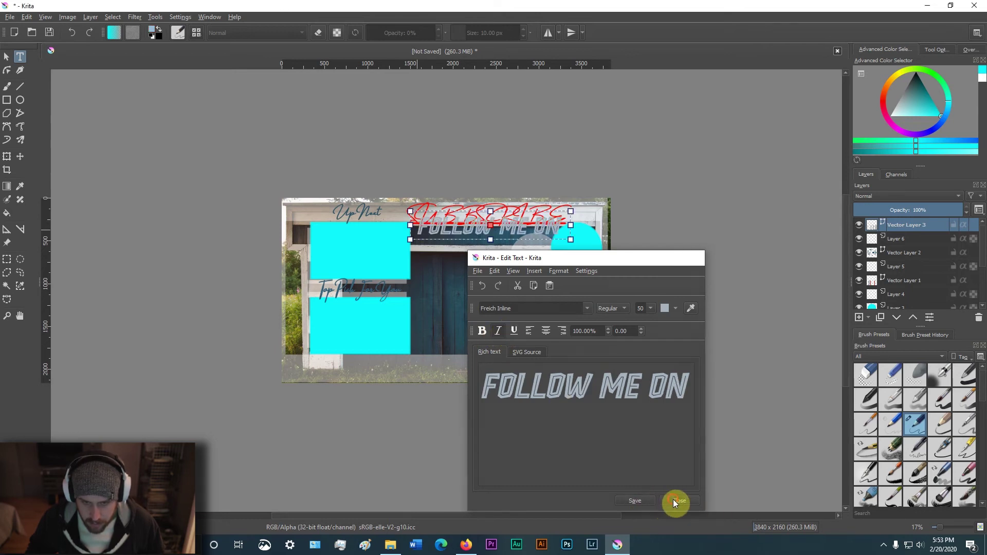
{"action": "left_click_drag", "start_coordinate": [507, 242], "coordinate": [508, 254]}
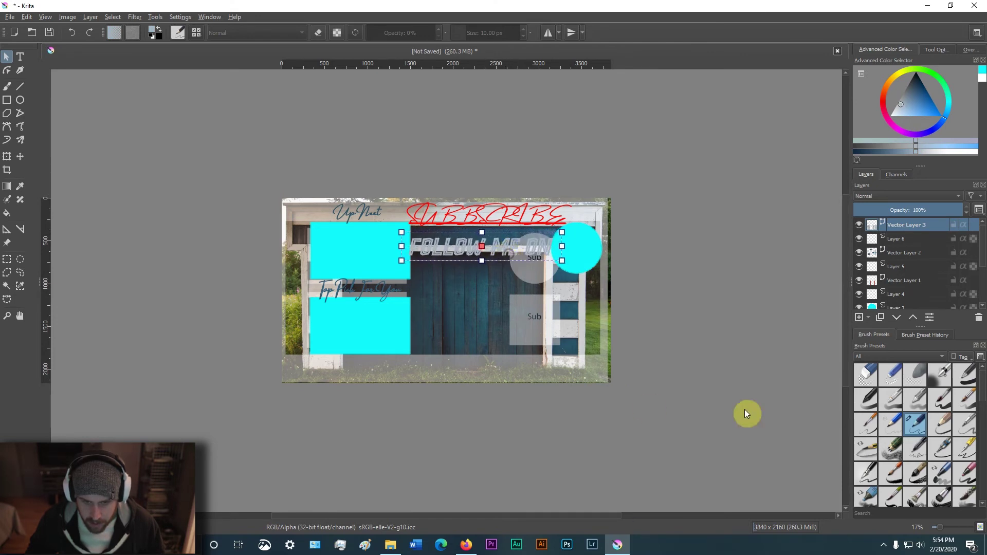
Step: Add a new layer, draw a text box across the garage door below FOLLOW ME ON, and select its placeholder text for replacement
{"action": "left_click", "coordinate": [859, 317]}
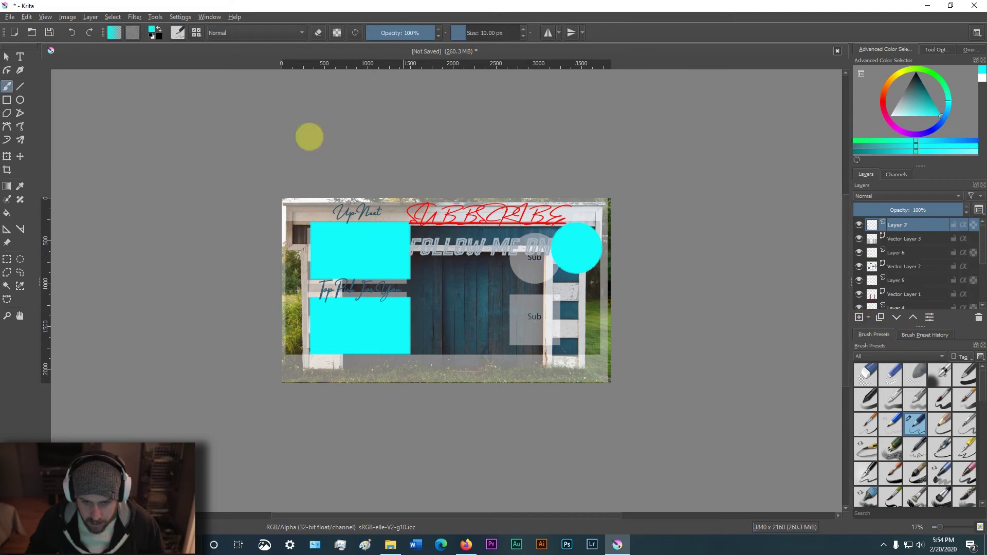
{"action": "left_click", "coordinate": [20, 57]}
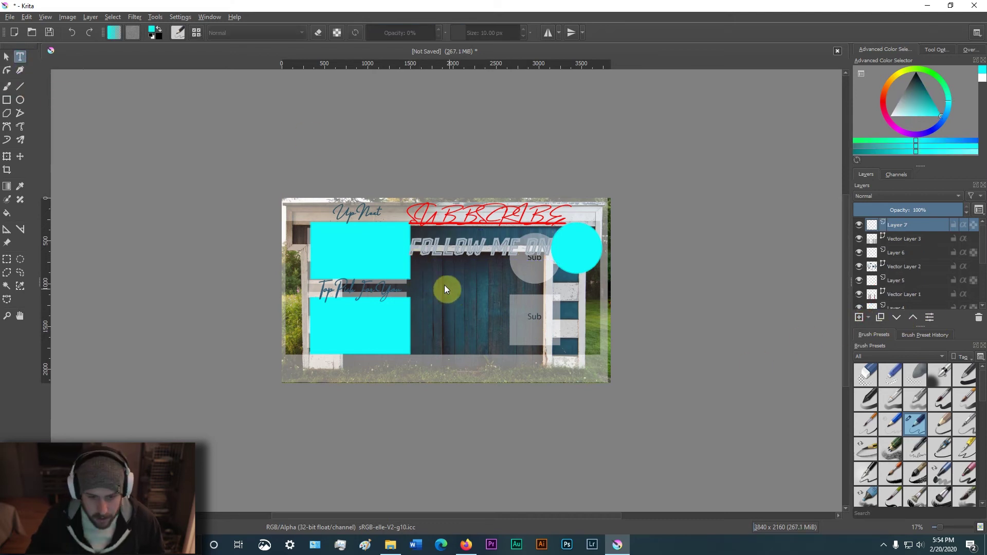
{"action": "left_click", "coordinate": [419, 277]}
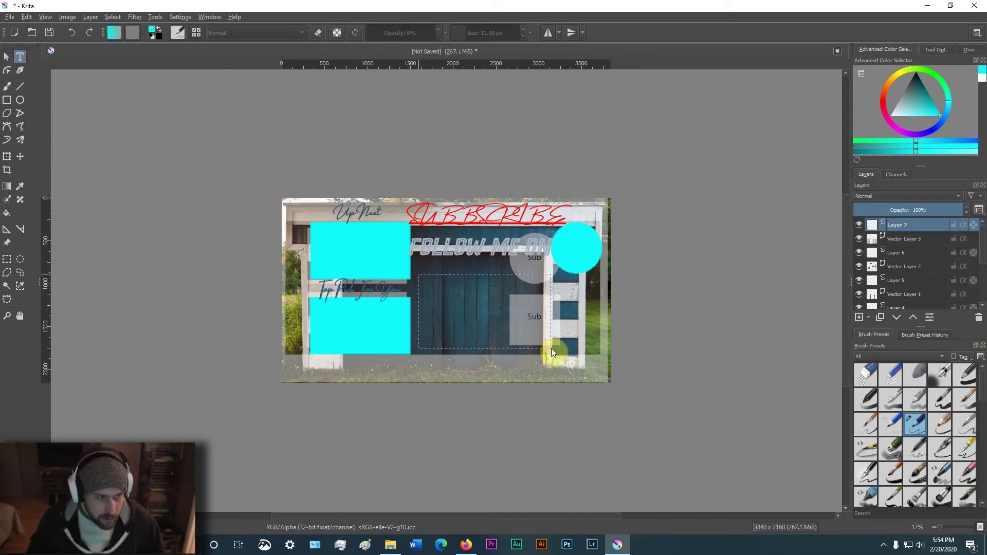
{"action": "left_click_drag", "start_coordinate": [551, 348], "coordinate": [554, 349]}
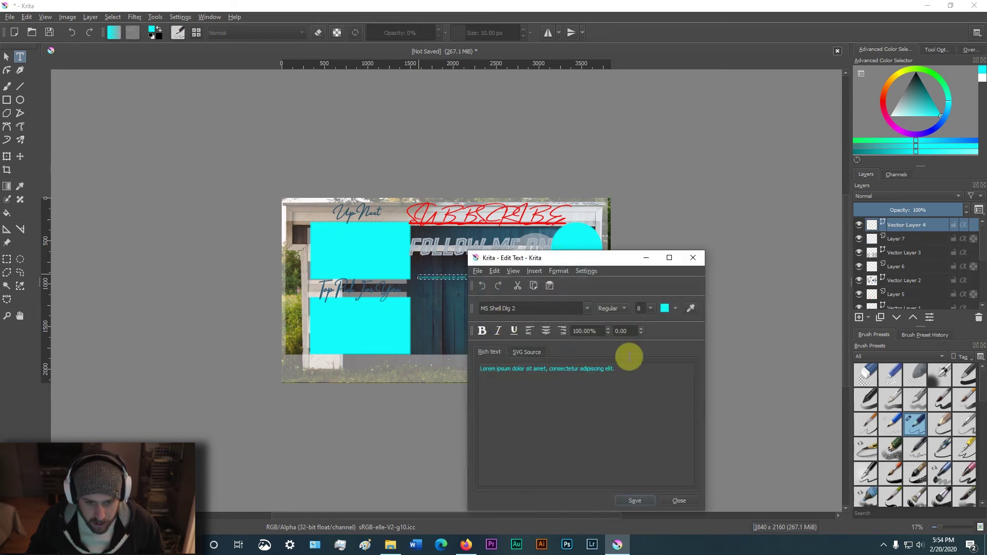
{"action": "key", "text": "ctrl+a"}
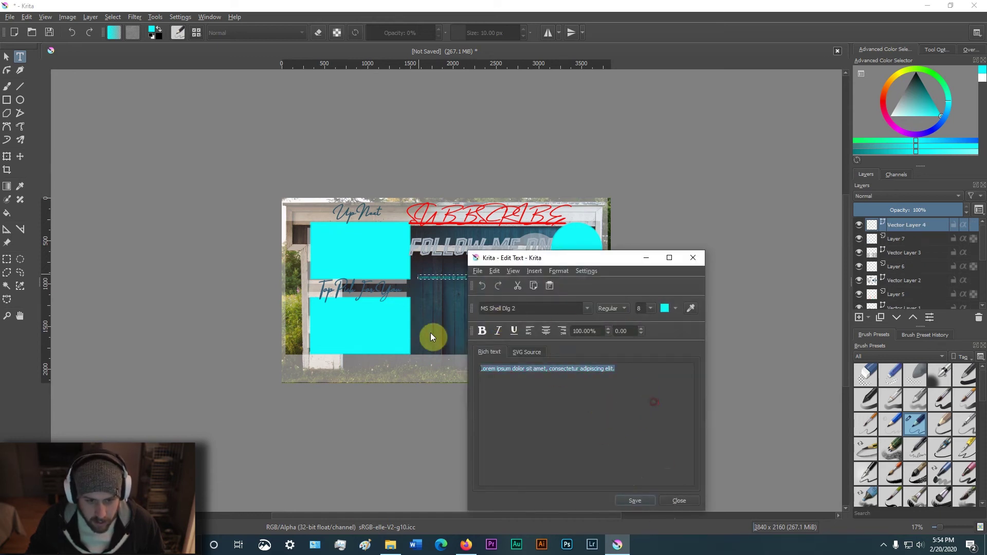
{"action": "left_click_drag", "start_coordinate": [617, 261], "coordinate": [709, 200]}
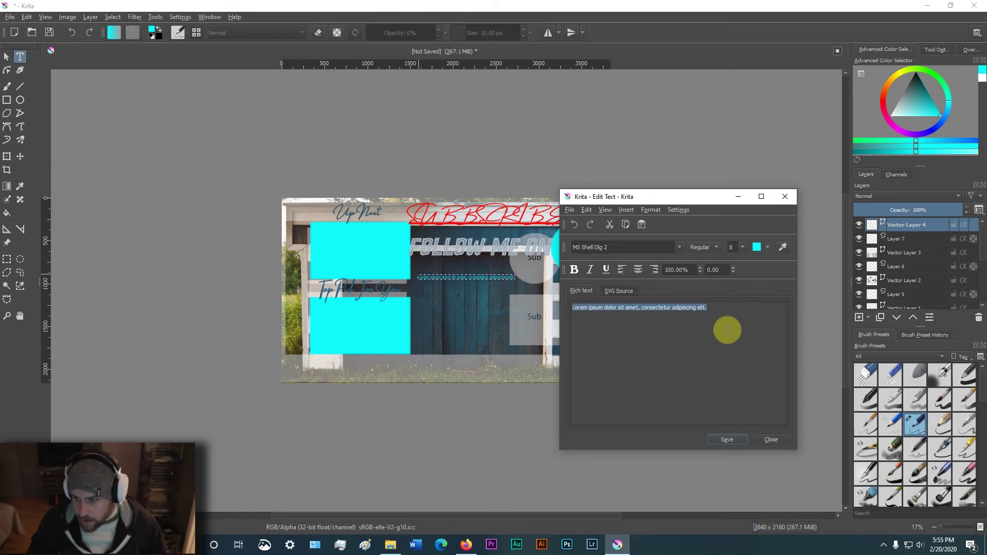
{"action": "type", "text": "@"}
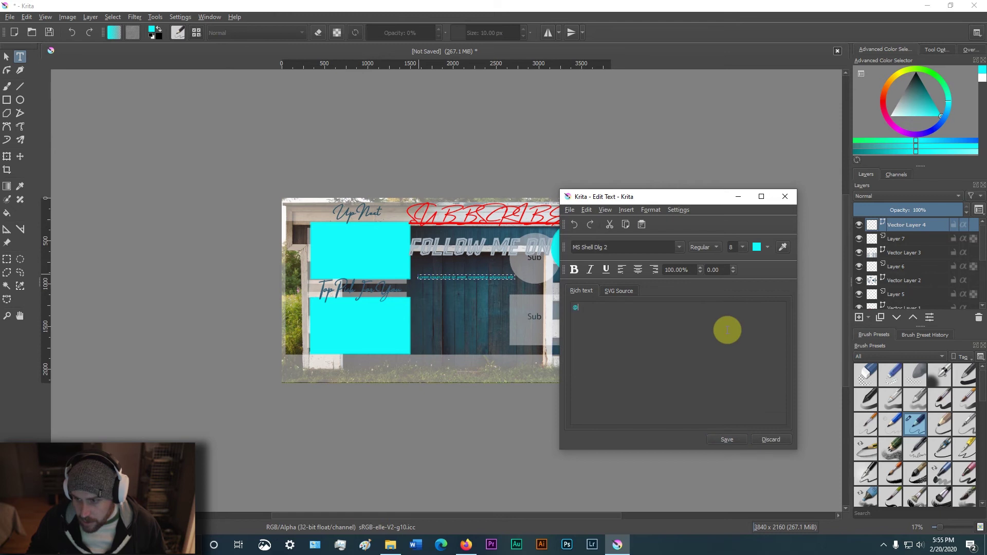
{"action": "key", "text": "BackSpace"}
{"action": "type", "text": "Facebook"}
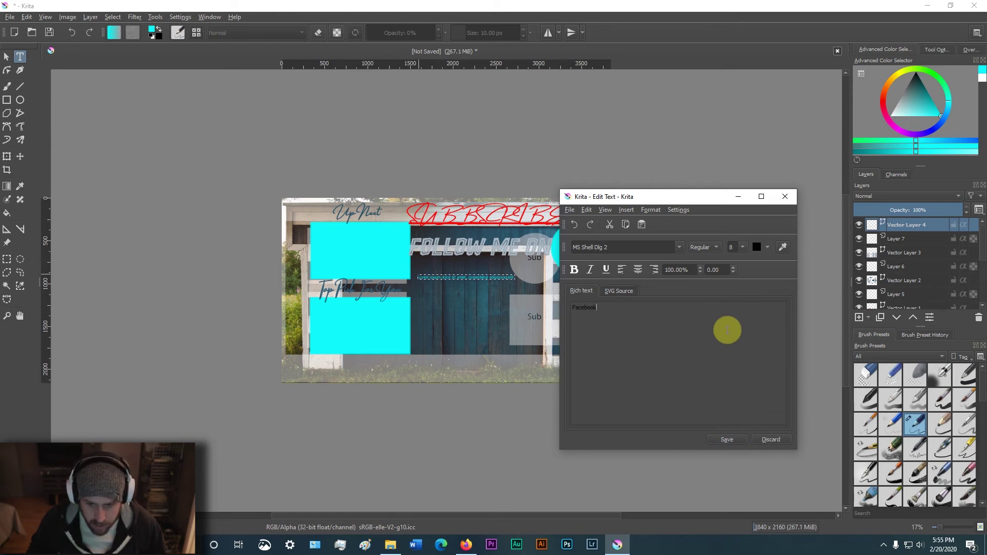
{"action": "key", "text": "BackSpace"}
{"action": "key", "text": "BackSpace"}
{"action": "key", "text": "BackSpace"}
{"action": "key", "text": "BackSpace"}
{"action": "key", "text": "BackSpace"}
{"action": "key", "text": "BackSpace"}
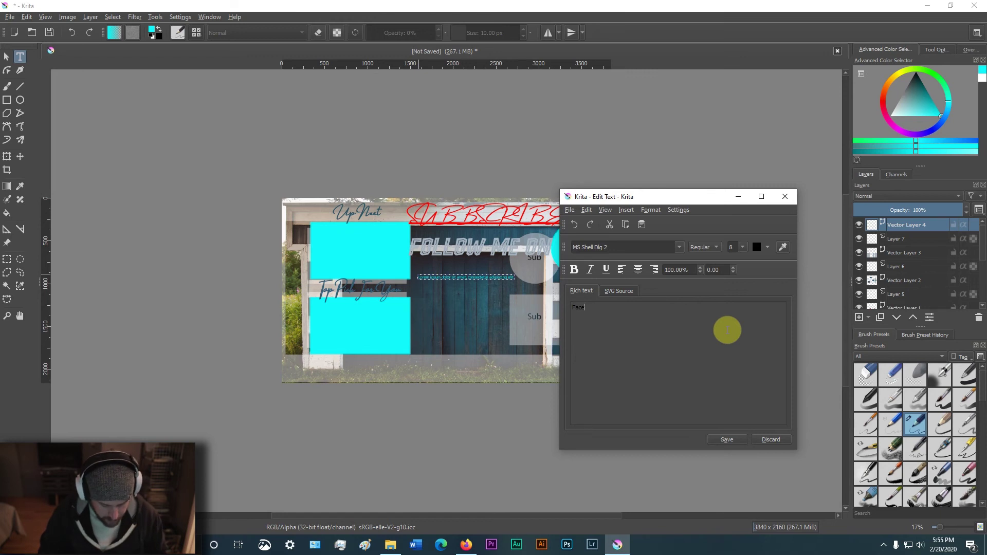
{"action": "key", "text": "BackSpace"}
{"action": "key", "text": "BackSpace"}
{"action": "type", "text": "FB"}
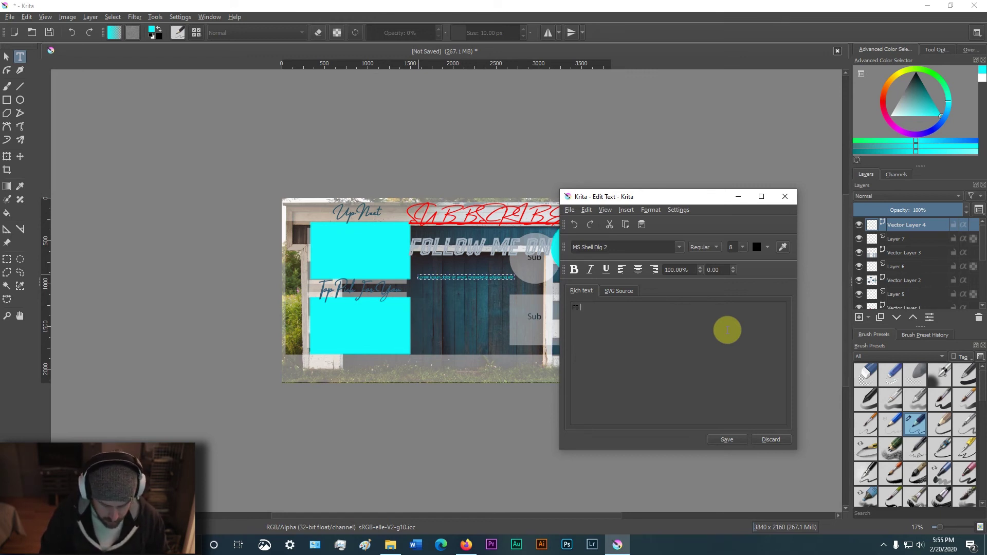
{"action": "type", "text": " @Channel "}
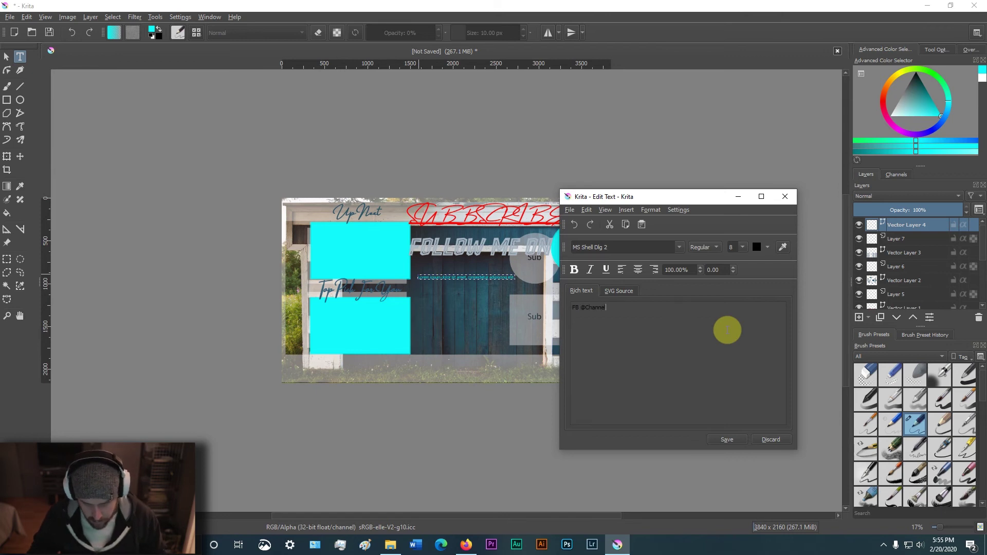
{"action": "type", "text": "IG"}
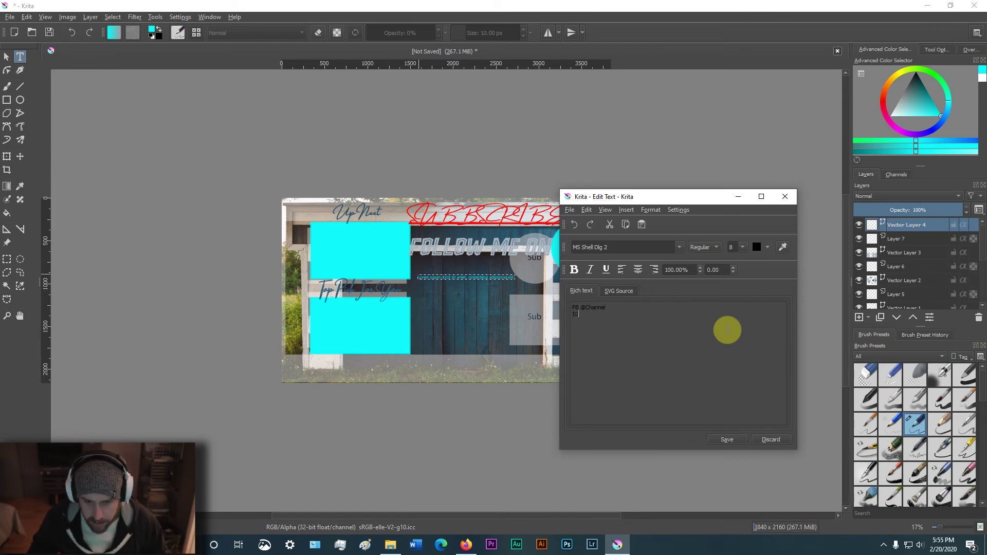
{"action": "type", "text": " @Channel "}
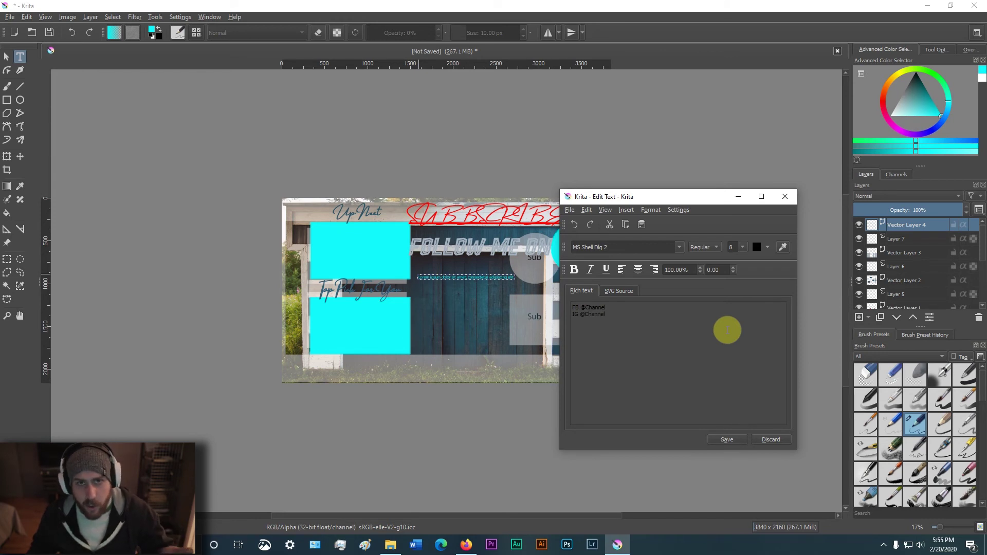
{"action": "type", "text": "YT @Channel"}
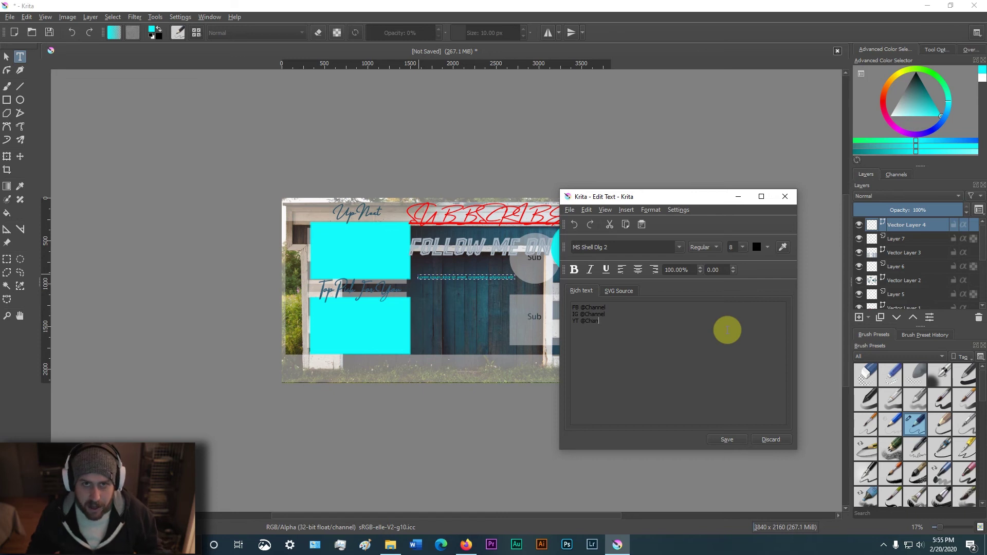
Step: Set the three channel lines in the Freich Inline font
{"action": "left_click", "coordinate": [671, 247]}
{"action": "scroll", "coordinate": [650, 283], "scroll_direction": "down", "scroll_amount": 20}
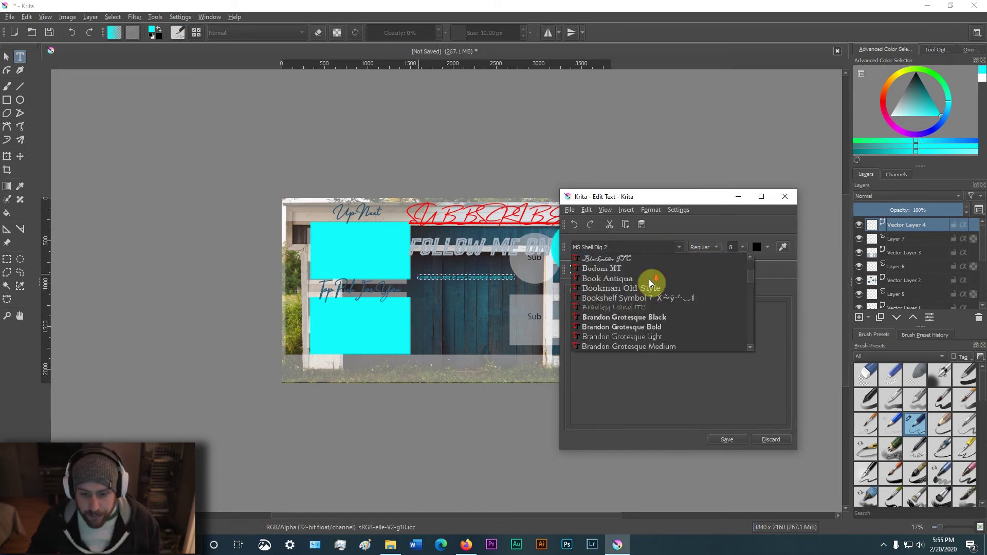
{"action": "scroll", "coordinate": [651, 285], "scroll_direction": "down", "scroll_amount": 10}
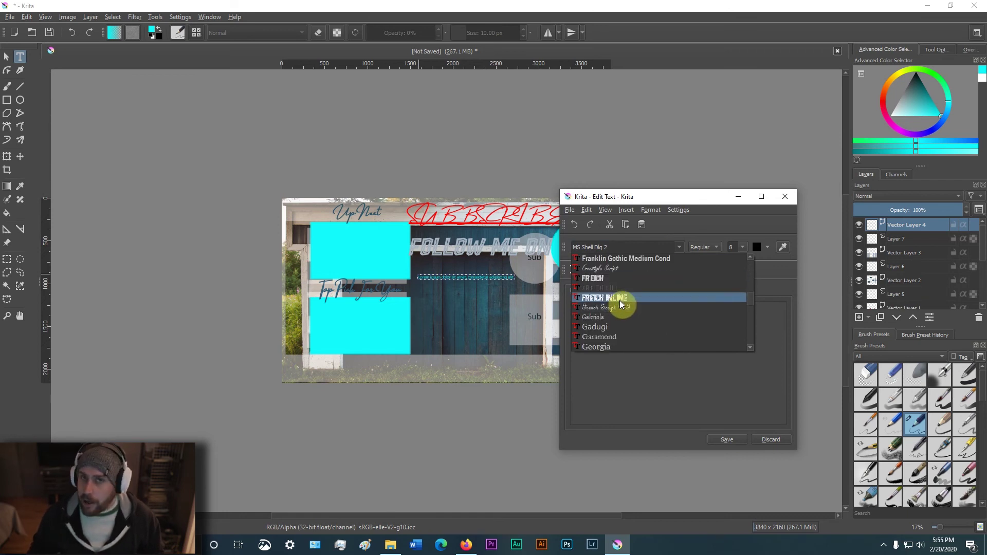
{"action": "left_click", "coordinate": [627, 298]}
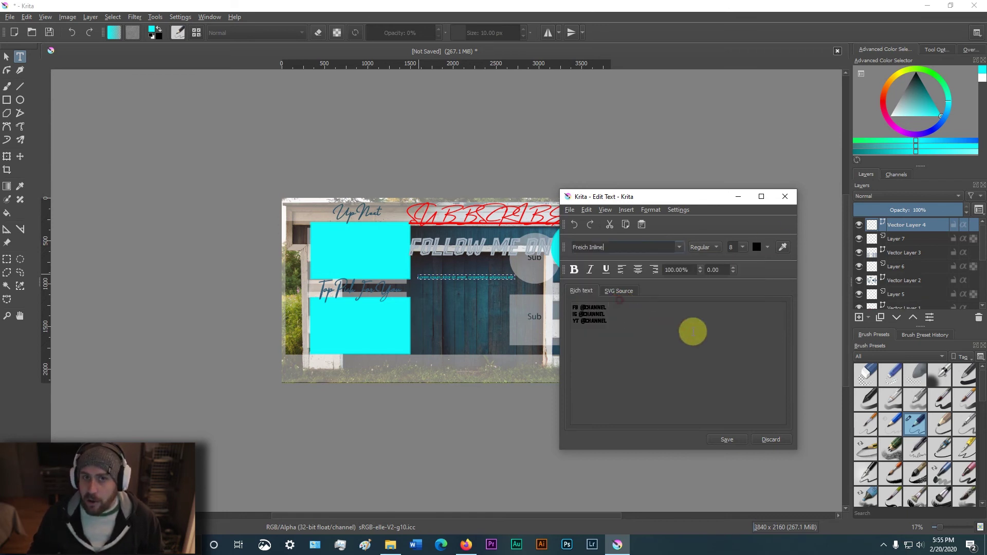
Step: Recolor the channel lines with the pale beige sampled from the garage's white trim and set their size to 40
{"action": "left_click", "coordinate": [783, 251]}
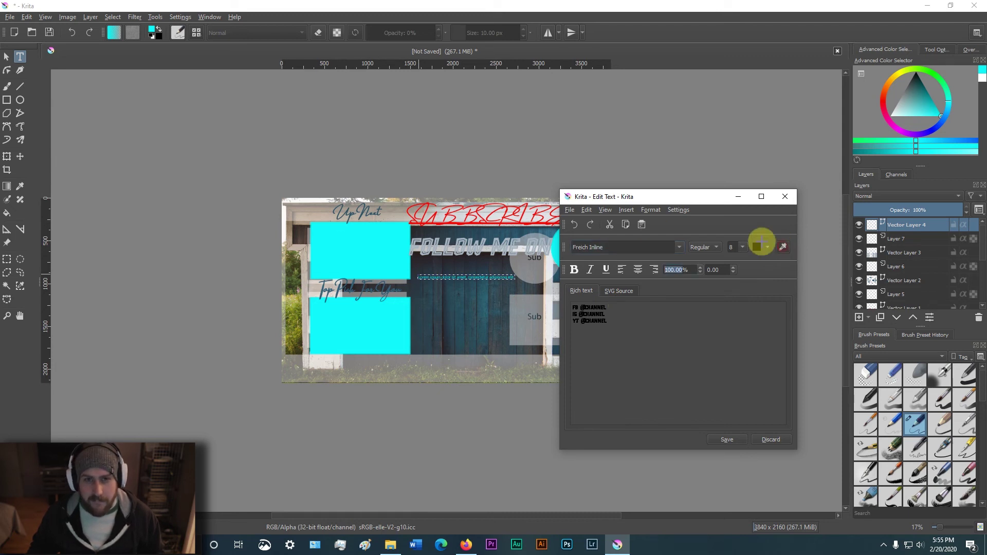
{"action": "left_click", "coordinate": [296, 248]}
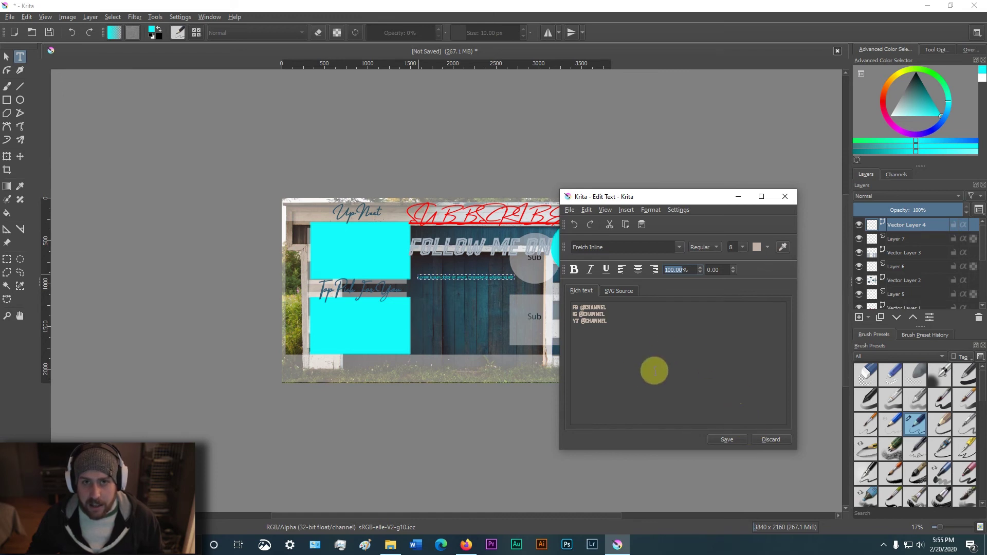
{"action": "left_click", "coordinate": [735, 248]}
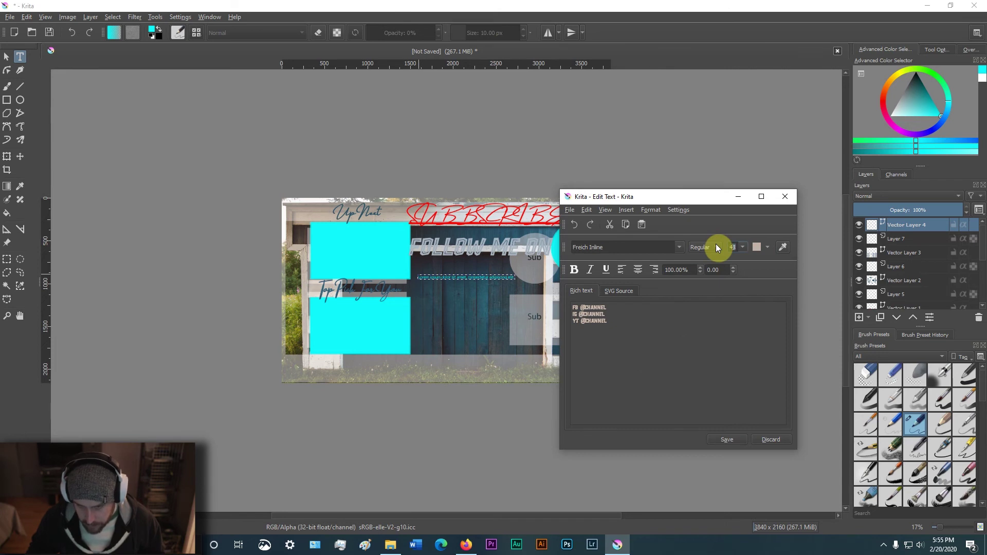
{"action": "type", "text": "40"}
{"action": "key", "text": "Return"}
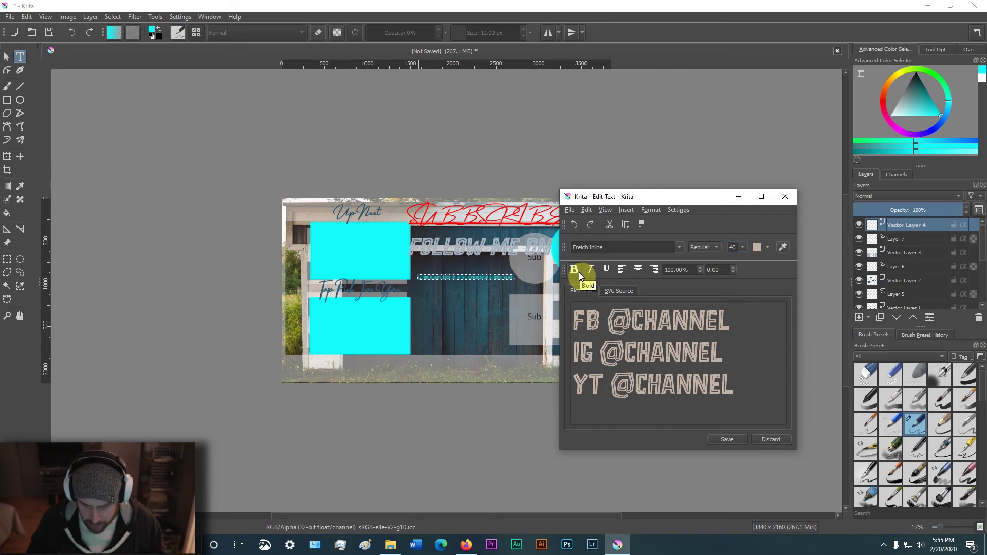
Step: Make the channel lines bold and underlined, apply the text, and close the text editor
{"action": "left_click", "coordinate": [602, 270]}
{"action": "left_click", "coordinate": [576, 272]}
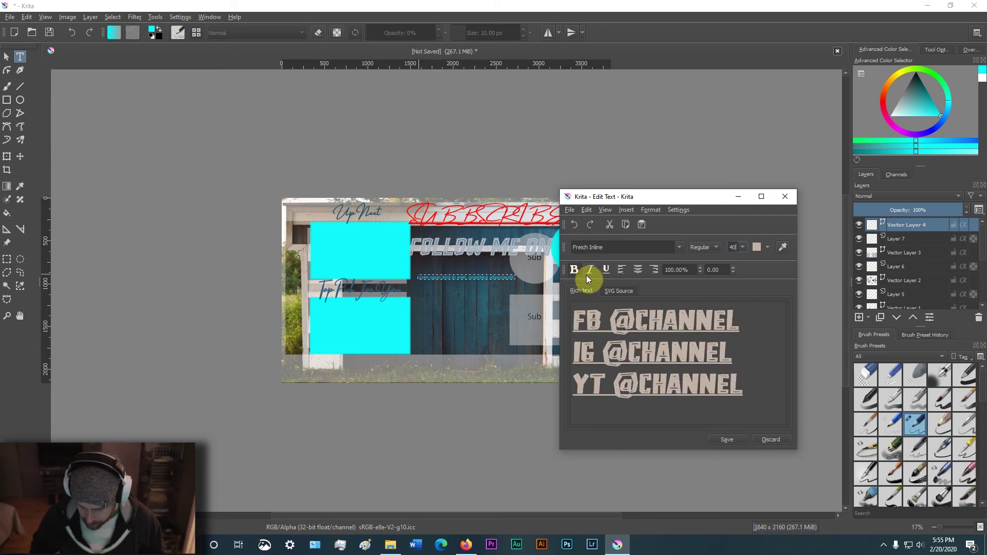
{"action": "left_click", "coordinate": [737, 439]}
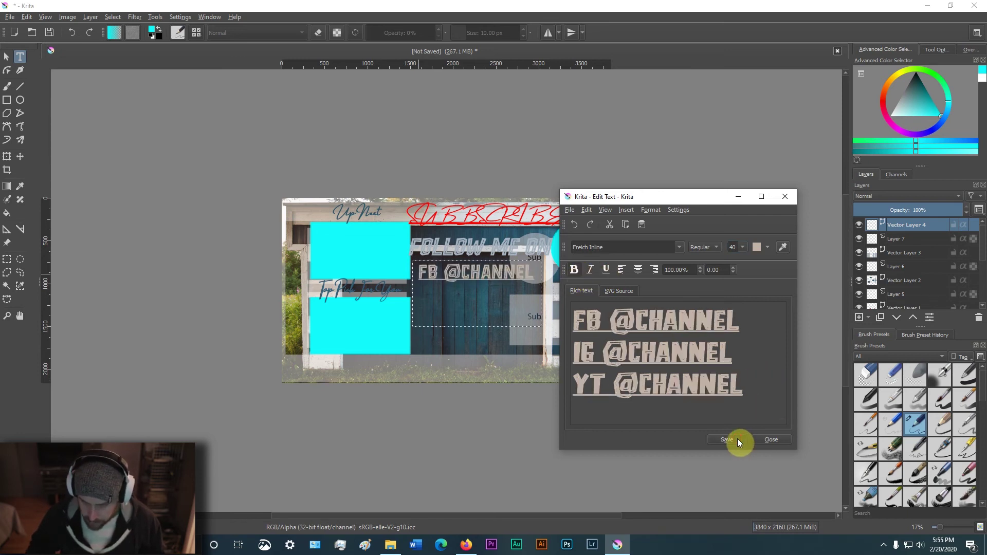
{"action": "left_click", "coordinate": [771, 439]}
Step: Position the channel lines on the garage door and hide the 4k-16-9-EndScreen.png template layer
{"action": "left_click_drag", "start_coordinate": [507, 288], "coordinate": [510, 284]}
{"action": "scroll", "coordinate": [943, 264], "scroll_direction": "down", "scroll_amount": 3}
{"action": "left_click", "coordinate": [858, 274]}
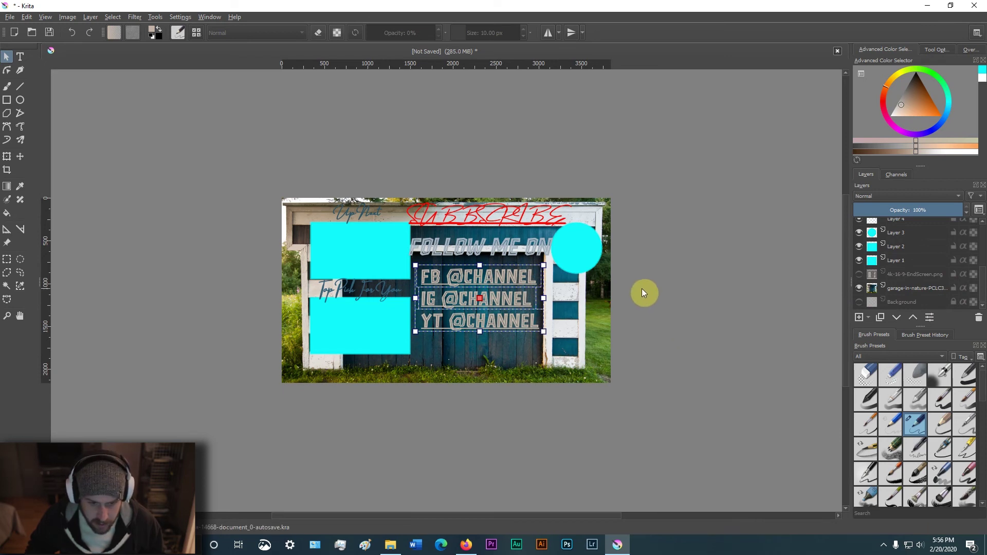
Step: Select the FOLLOW ME ON text's vector layer and move the text up into the dark band beneath the red heading
{"action": "left_click", "coordinate": [506, 246]}
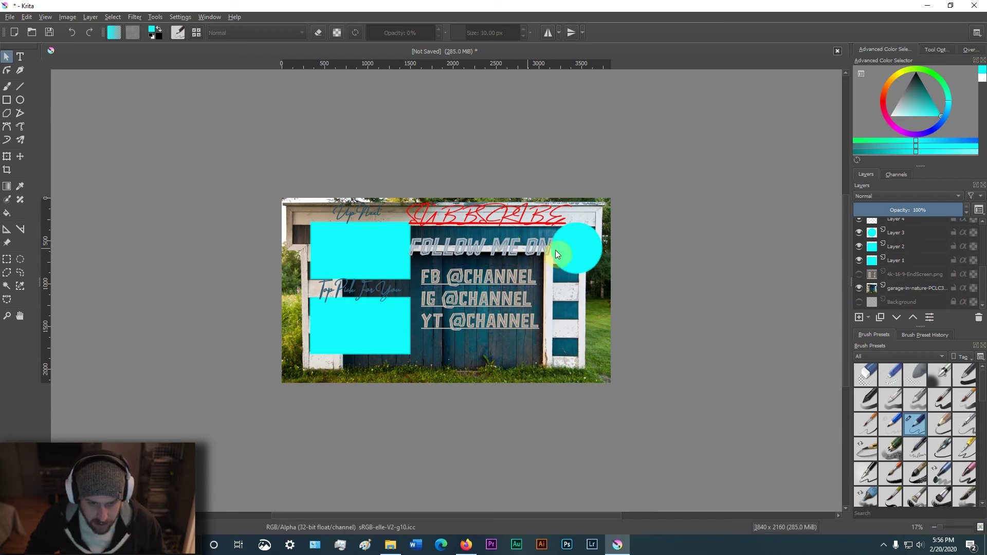
{"action": "scroll", "coordinate": [905, 273], "scroll_direction": "up", "scroll_amount": 3}
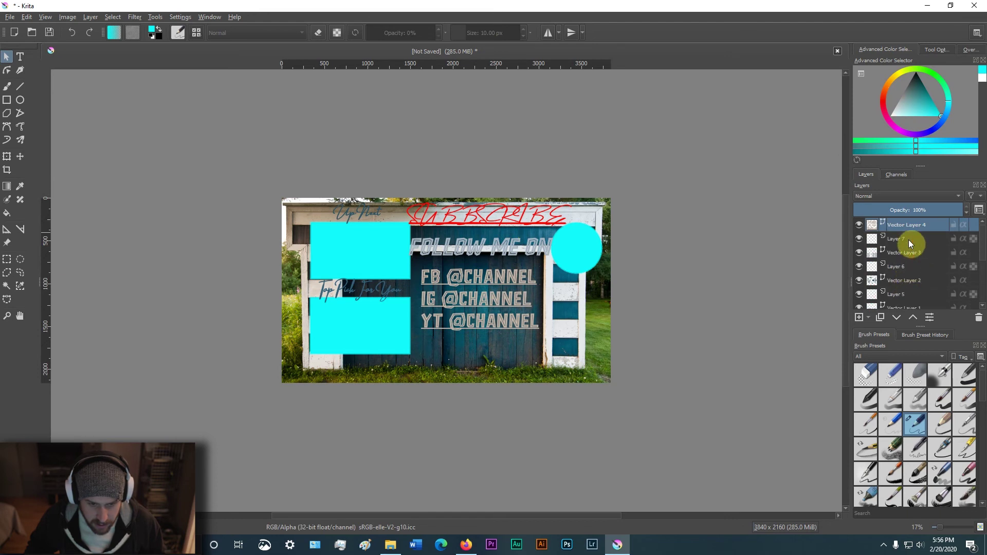
{"action": "left_click", "coordinate": [913, 254]}
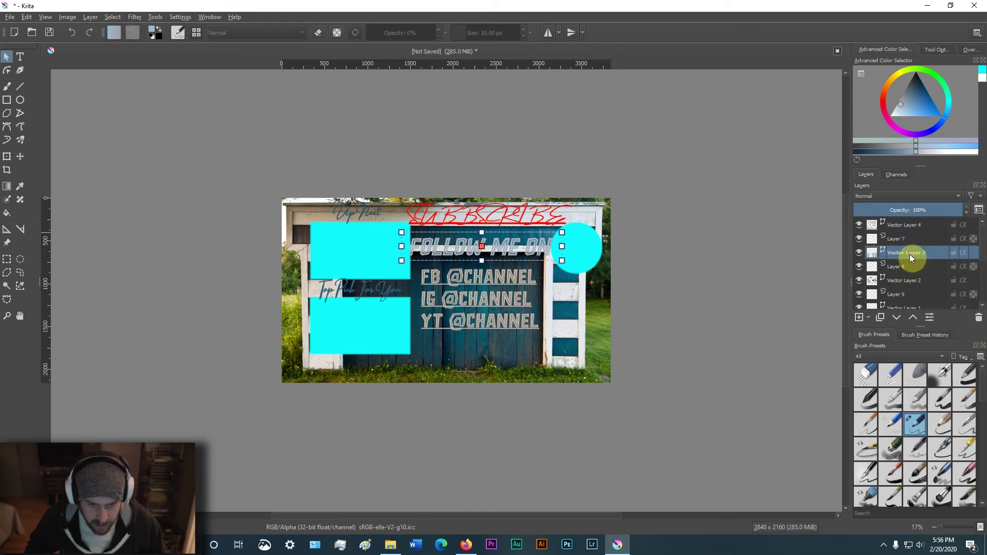
{"action": "left_click_drag", "start_coordinate": [519, 251], "coordinate": [521, 242]}
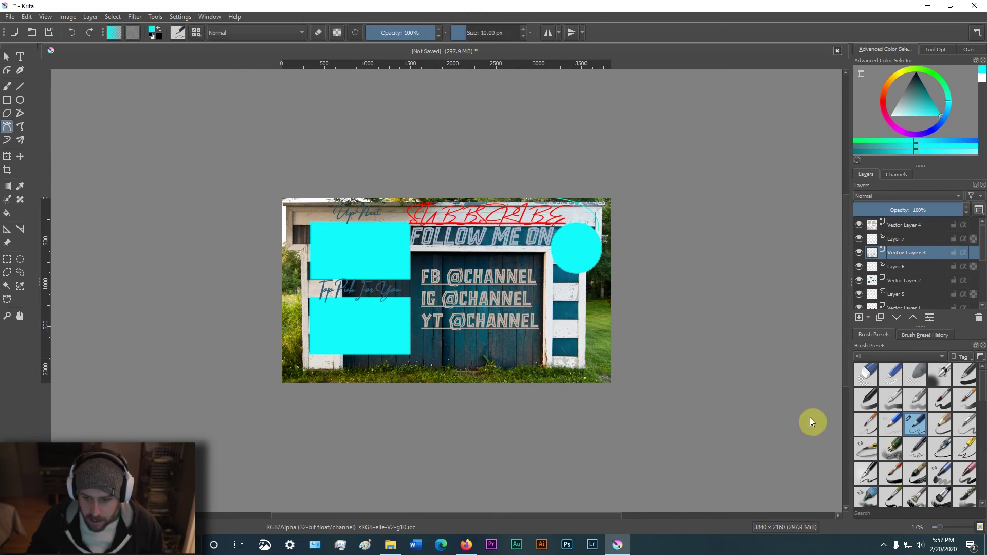
Step: Save the end screen to the desktop as a Krita document named YoutubeEndscreen
{"action": "left_click_drag", "start_coordinate": [942, 525], "coordinate": [945, 526]}
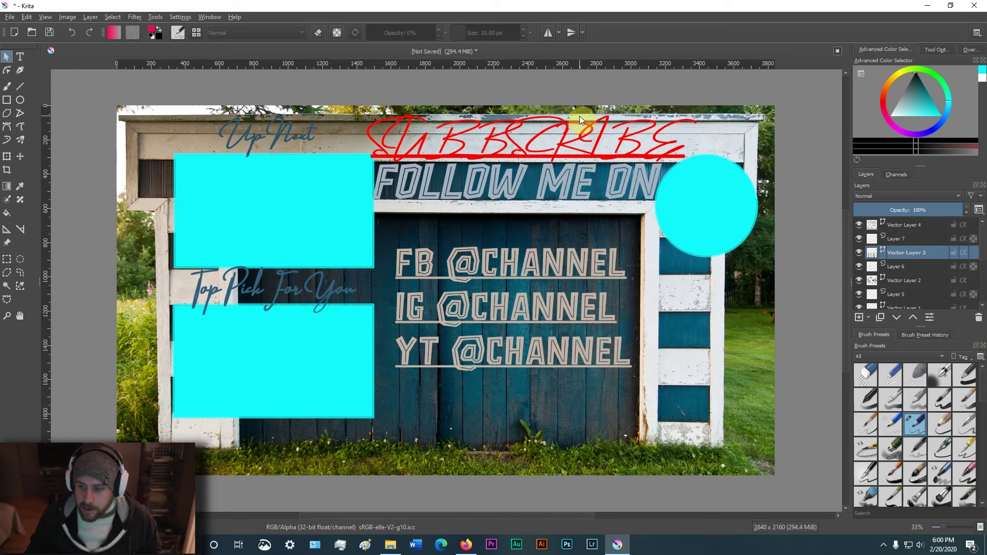
{"action": "left_click", "coordinate": [28, 71]}
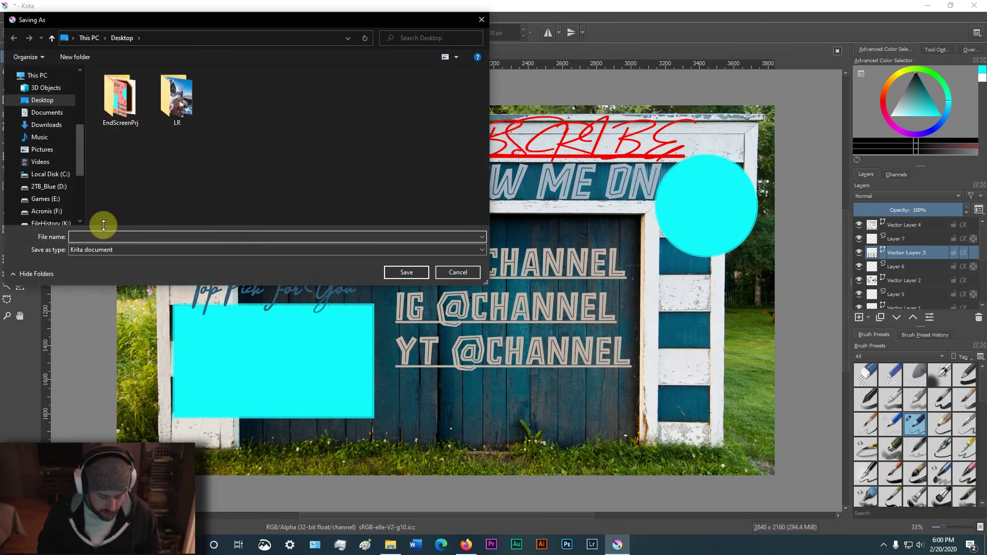
{"action": "type", "text": "YoutubeEndscreen"}
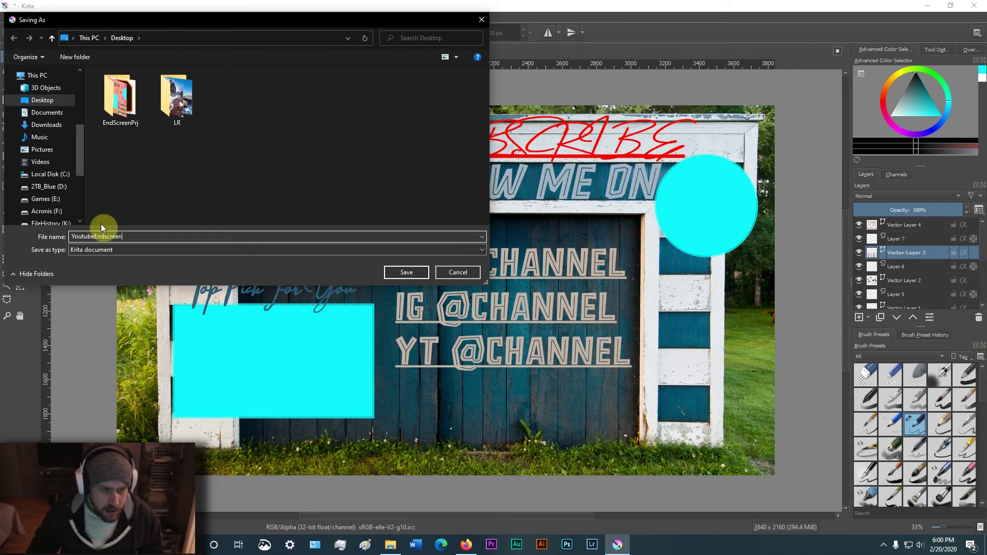
{"action": "left_click", "coordinate": [417, 271]}
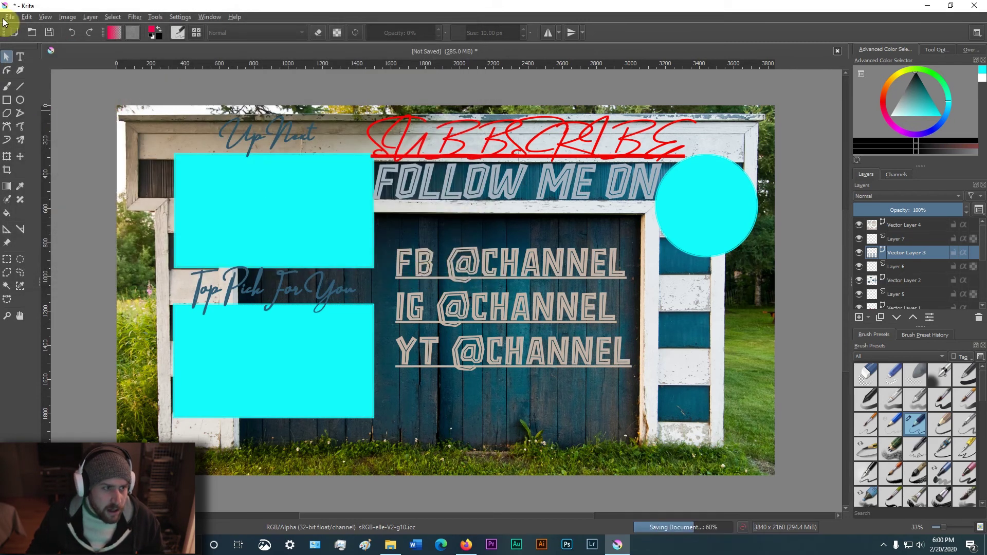
Step: Export the end screen to the desktop as a PNG image named YoutubeEndscreen, keeping the offered PNG options
{"action": "left_click", "coordinate": [9, 17]}
{"action": "left_click", "coordinate": [47, 114]}
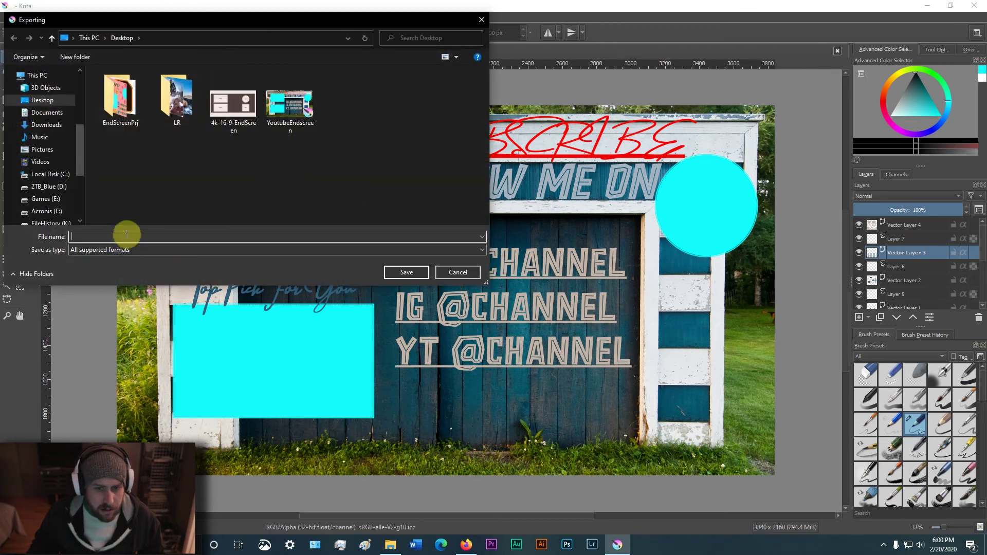
{"action": "type", "text": "Y"}
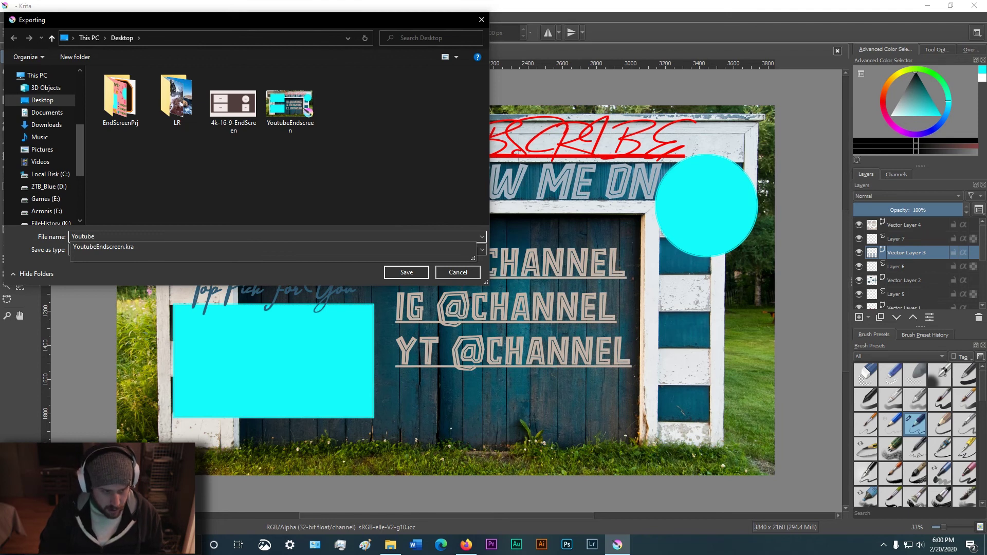
{"action": "type", "text": "outube"}
{"action": "key", "text": "Down"}
{"action": "key", "text": "BackSpace"}
{"action": "key", "text": "BackSpace"}
{"action": "key", "text": "BackSpace"}
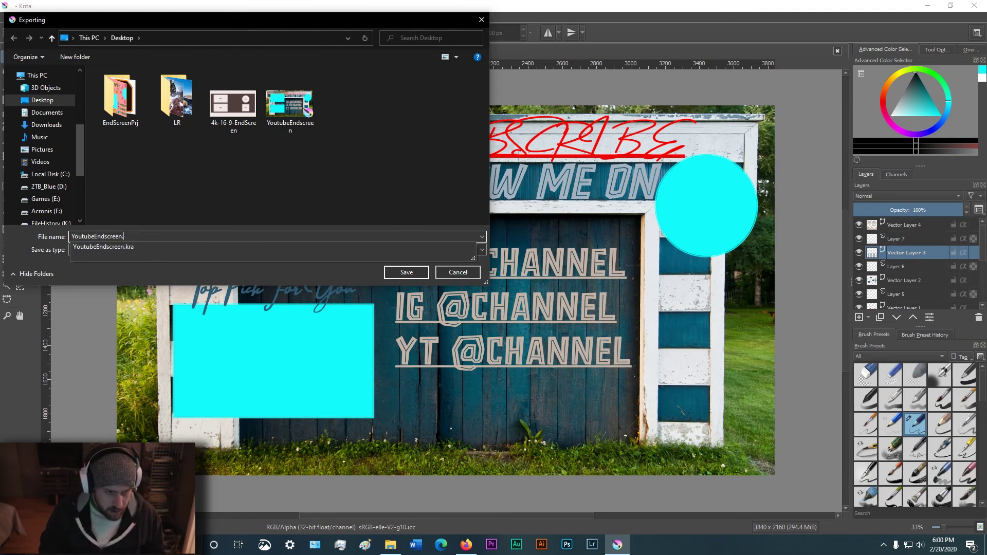
{"action": "left_click", "coordinate": [205, 251]}
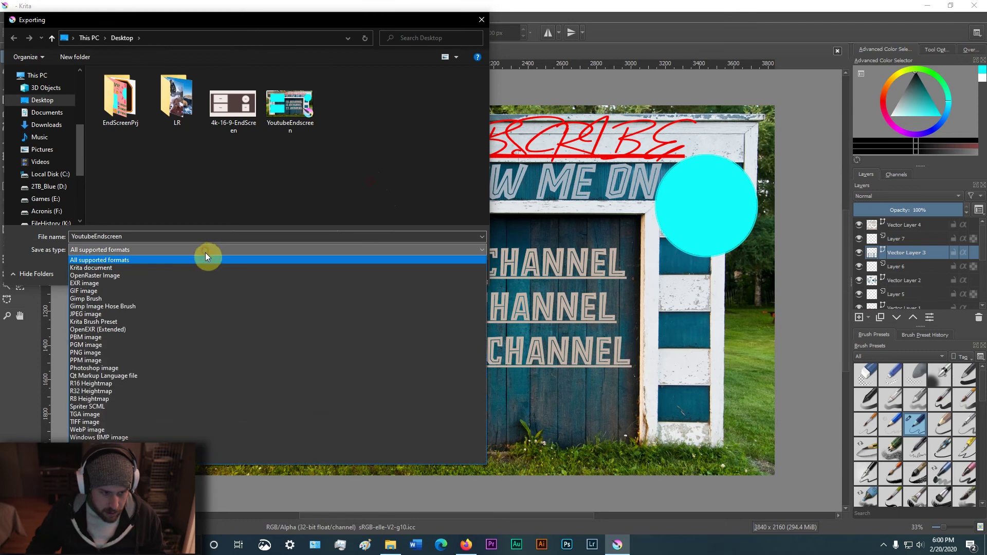
{"action": "left_click", "coordinate": [165, 350]}
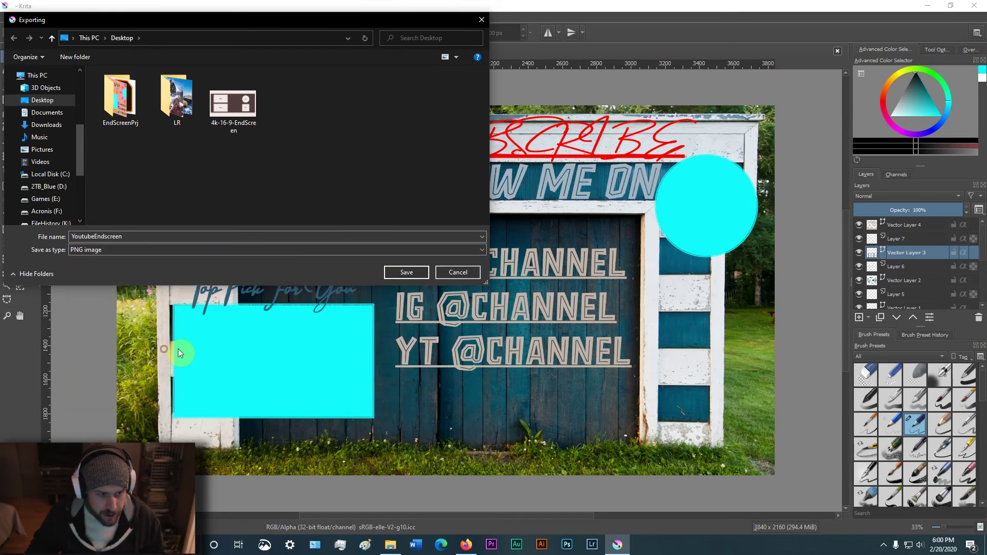
{"action": "left_click", "coordinate": [405, 273]}
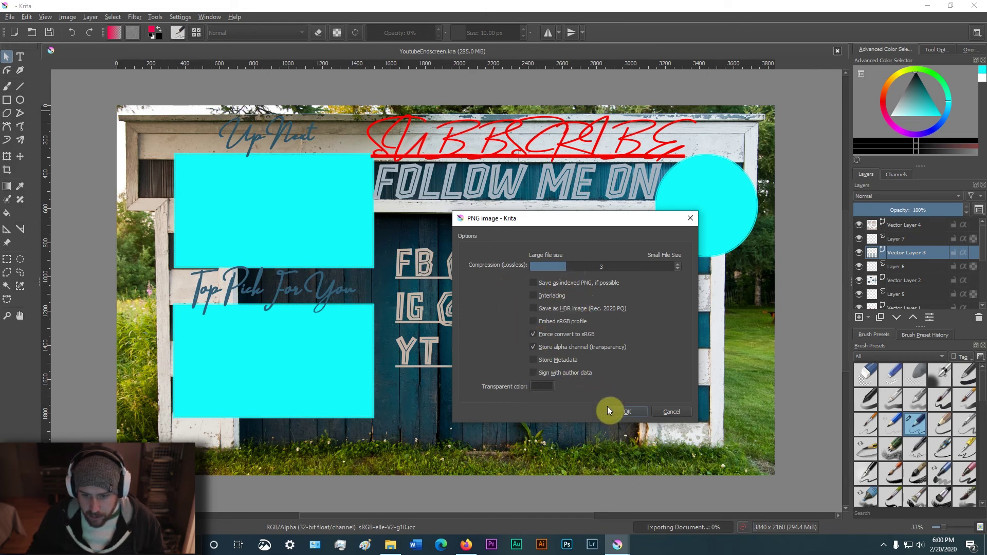
{"action": "left_click", "coordinate": [628, 412]}
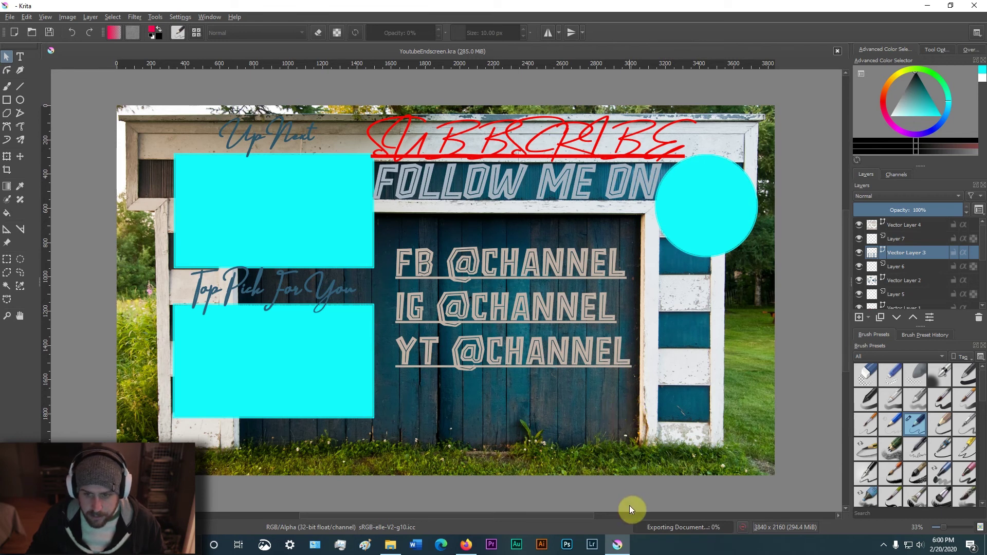
Step: Minimize the open windows, view the exported YoutubeEndscreen.png from the desktop in Photos, and close the viewer
{"action": "left_click", "coordinate": [926, 7]}
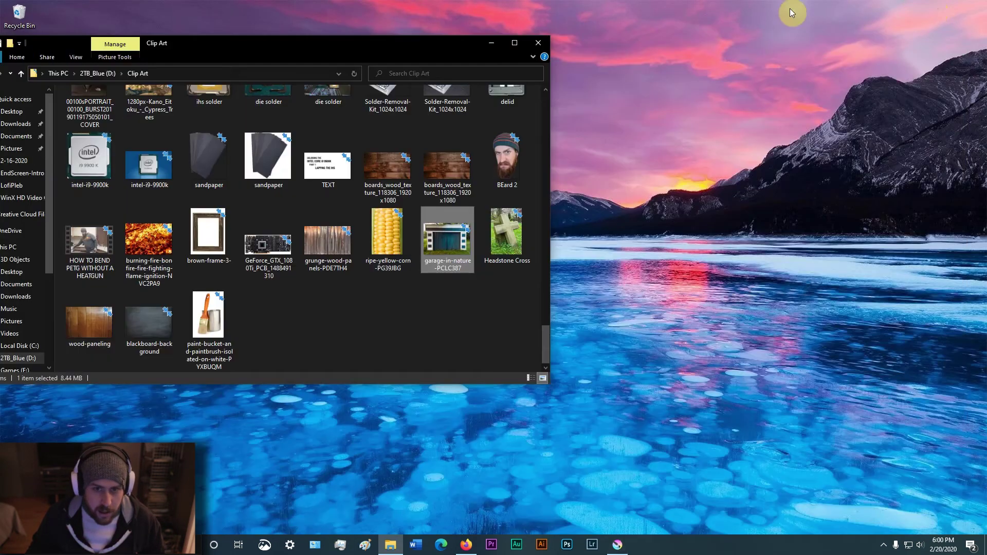
{"action": "left_click", "coordinate": [494, 42]}
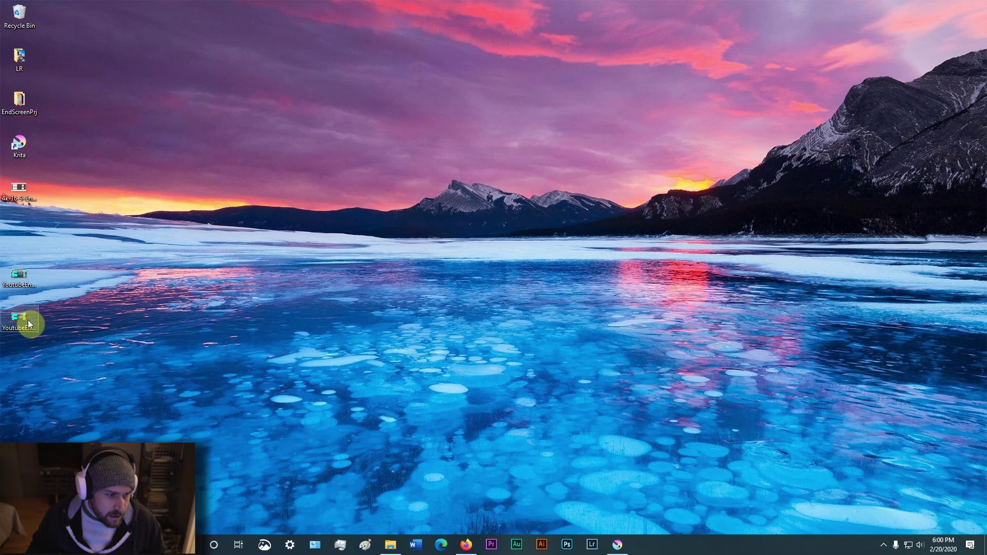
{"action": "left_click_drag", "start_coordinate": [27, 323], "coordinate": [27, 291]}
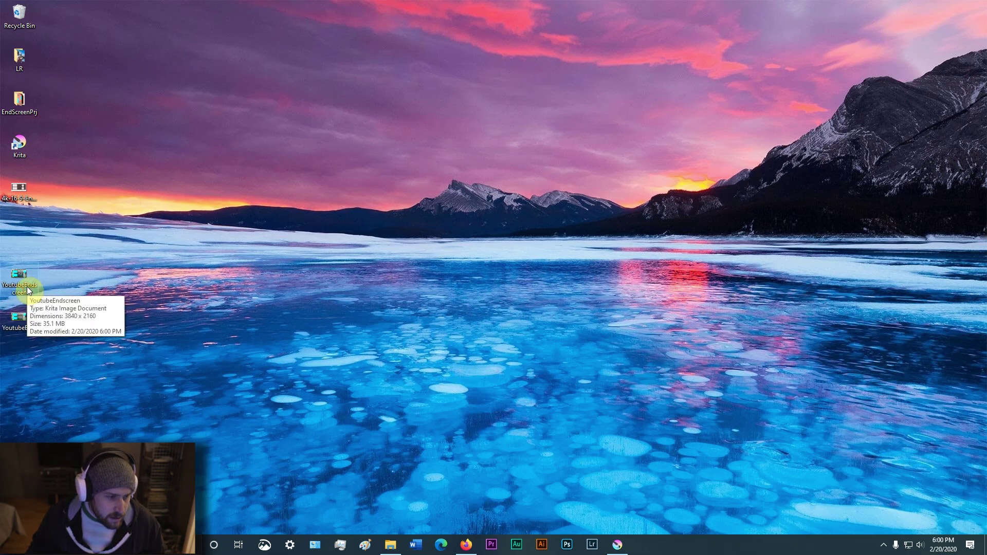
{"action": "double_click", "coordinate": [22, 324]}
{"action": "left_click", "coordinate": [410, 358]}
{"action": "left_click", "coordinate": [504, 387]}
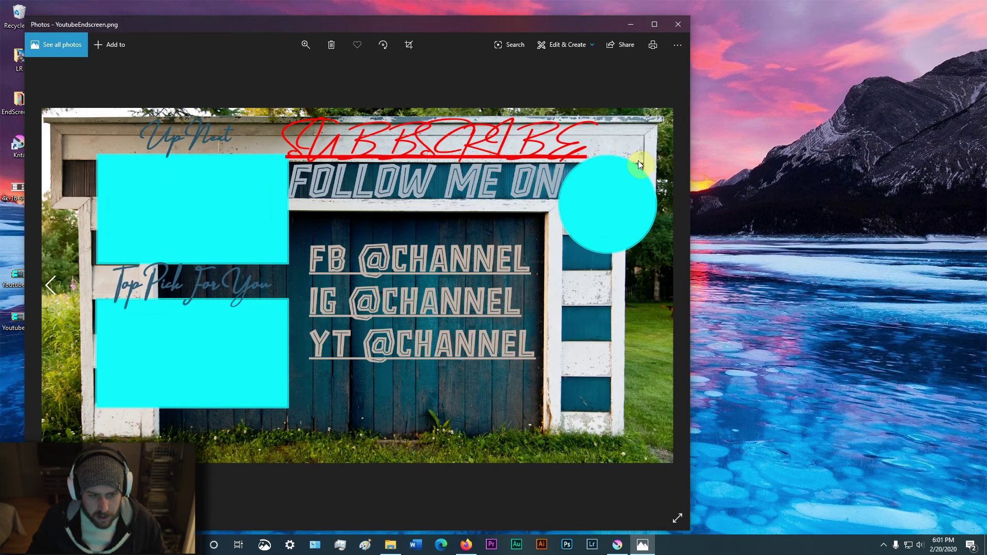
{"action": "left_click", "coordinate": [687, 21]}
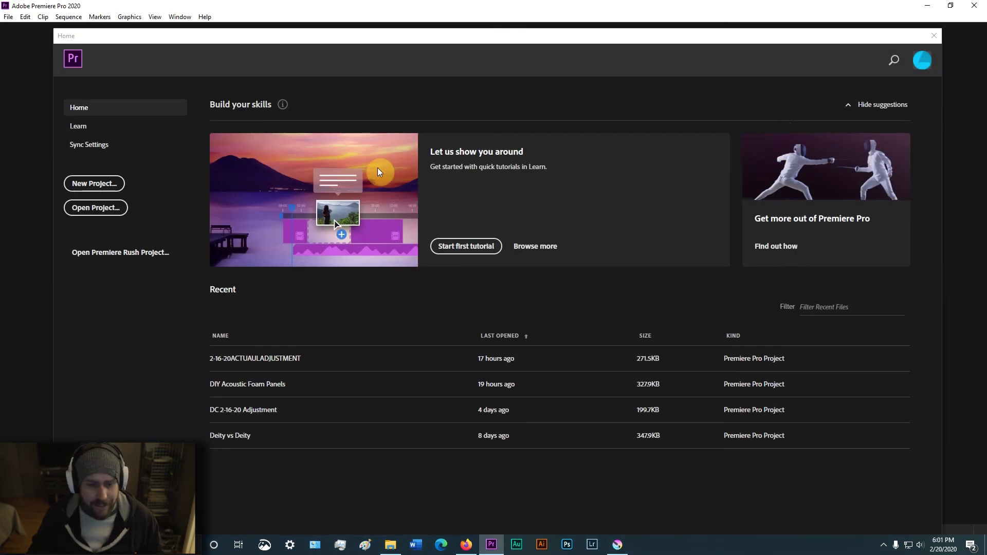
Step: Open the DIY Acoustic Foam Panels project in Premiere Pro with YT END.png offline and delete that clip from the timeline
{"action": "left_click", "coordinate": [306, 384]}
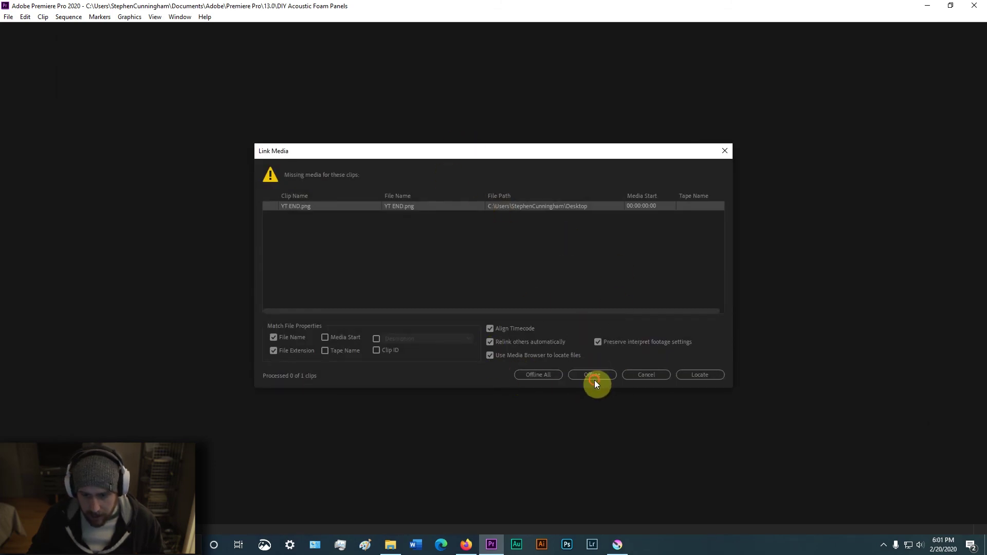
{"action": "left_click", "coordinate": [592, 376]}
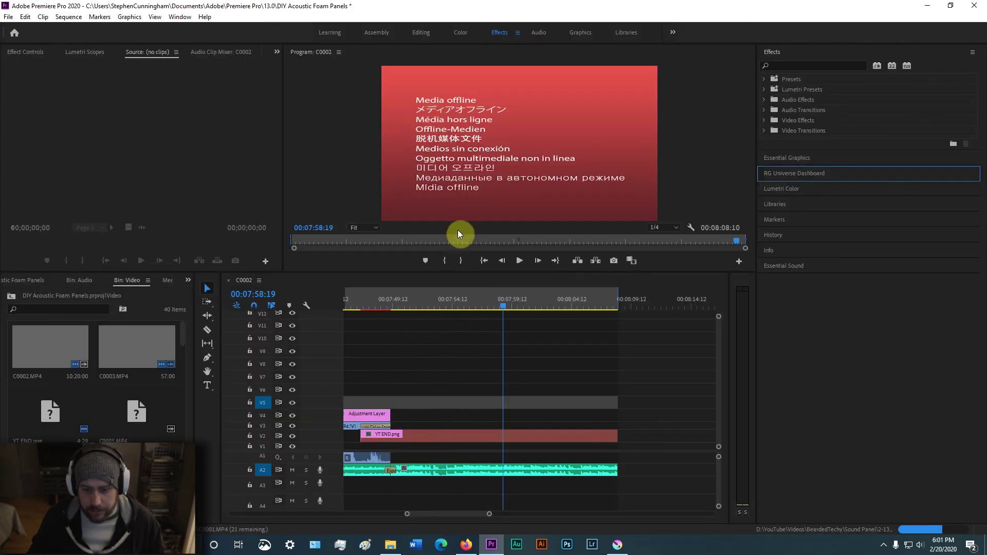
{"action": "left_click", "coordinate": [427, 435]}
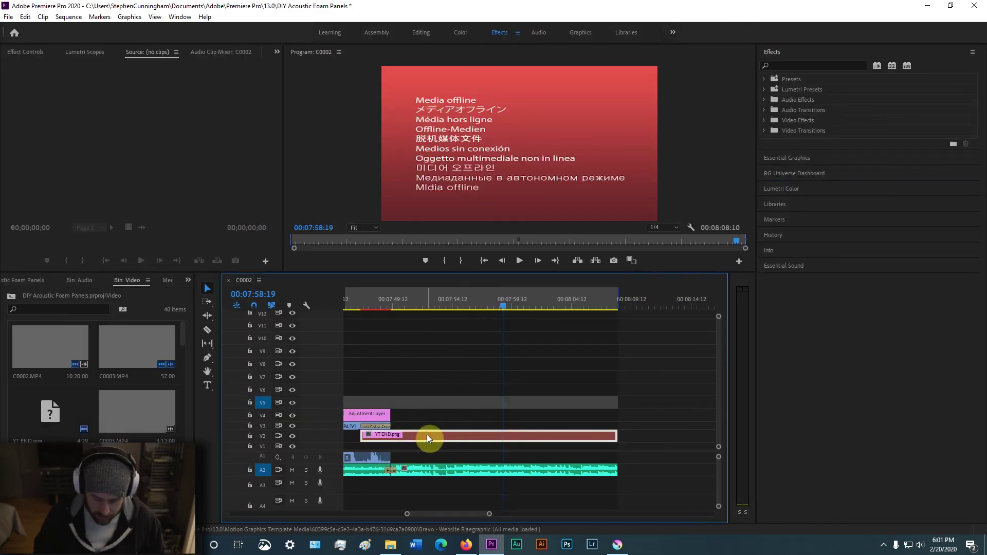
{"action": "key", "text": "Delete"}
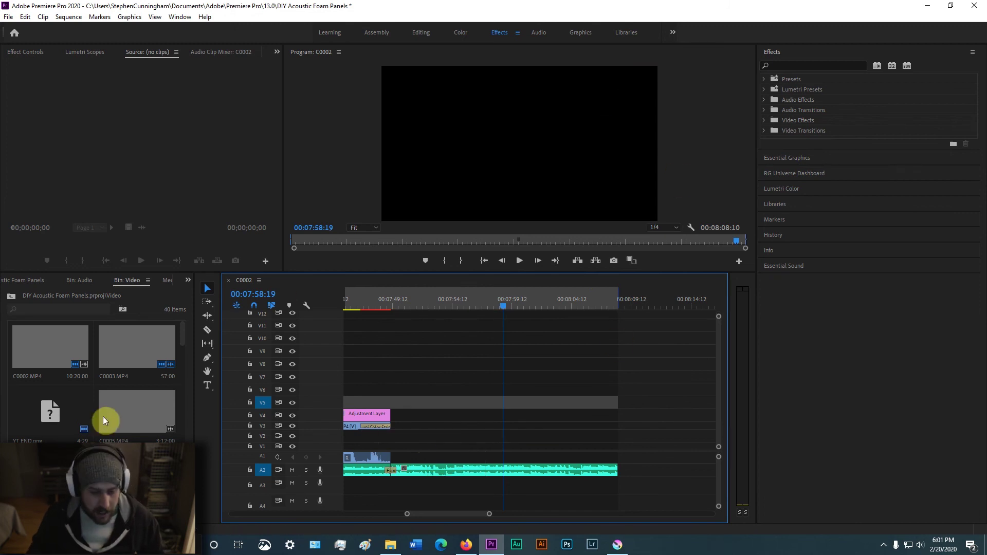
Step: Import YoutubeEndscreen.png from the desktop folder into the project's Video bin
{"action": "left_click", "coordinate": [390, 545]}
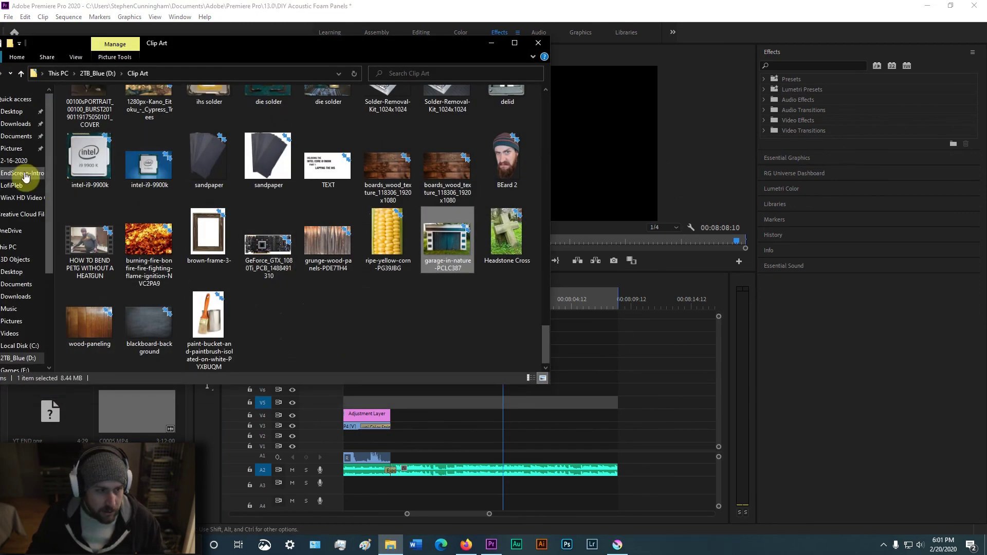
{"action": "left_click_drag", "start_coordinate": [44, 46], "coordinate": [176, 50]}
{"action": "left_click", "coordinate": [143, 116]}
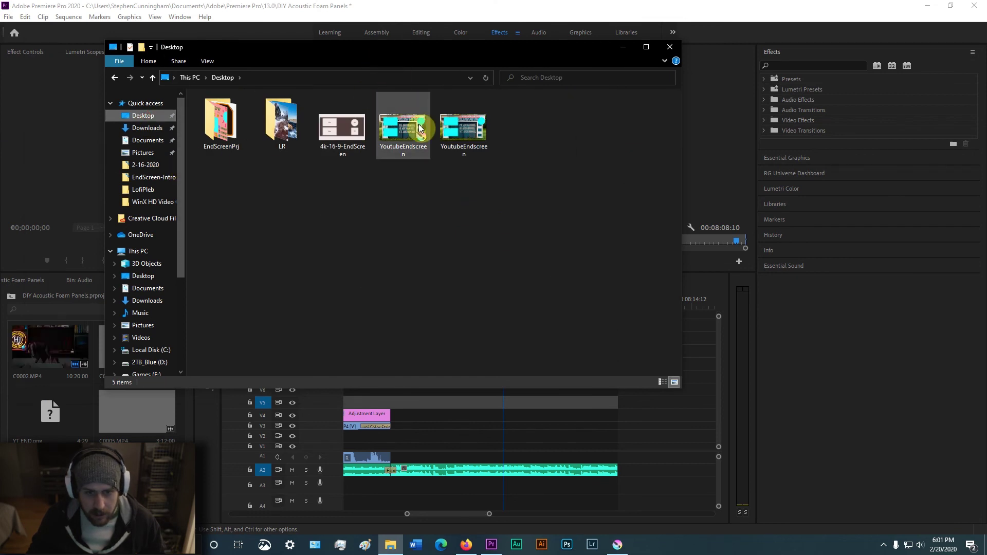
{"action": "mouse_move", "coordinate": [419, 128]}
{"action": "mouse_move", "coordinate": [464, 135]}
{"action": "left_click_drag", "start_coordinate": [464, 134], "coordinate": [128, 472]}
Step: Find YoutubeEndscreen.png in the Video bin, place it on track V2, and extend it to the end of the sequence
{"action": "left_click", "coordinate": [69, 310]}
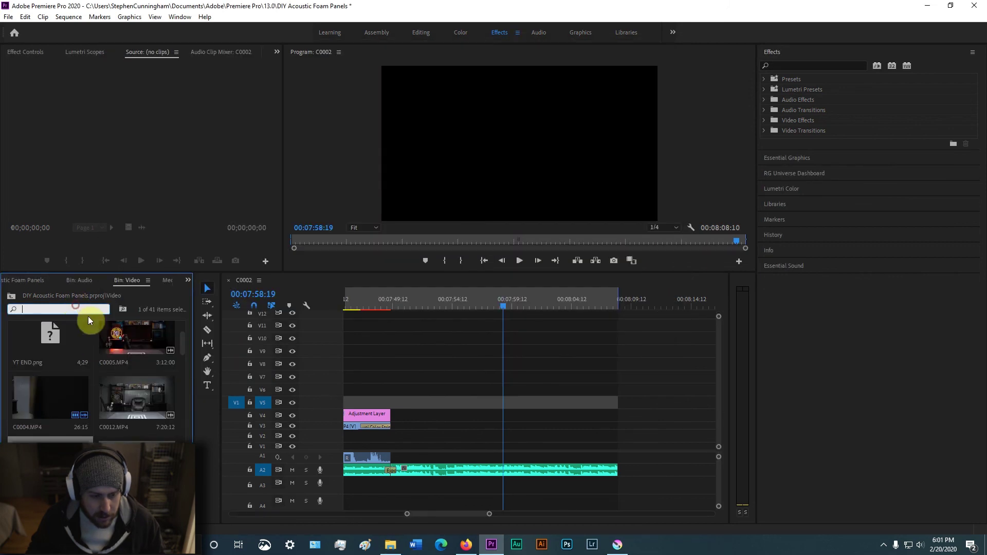
{"action": "scroll", "coordinate": [174, 426], "scroll_direction": "down", "scroll_amount": 5}
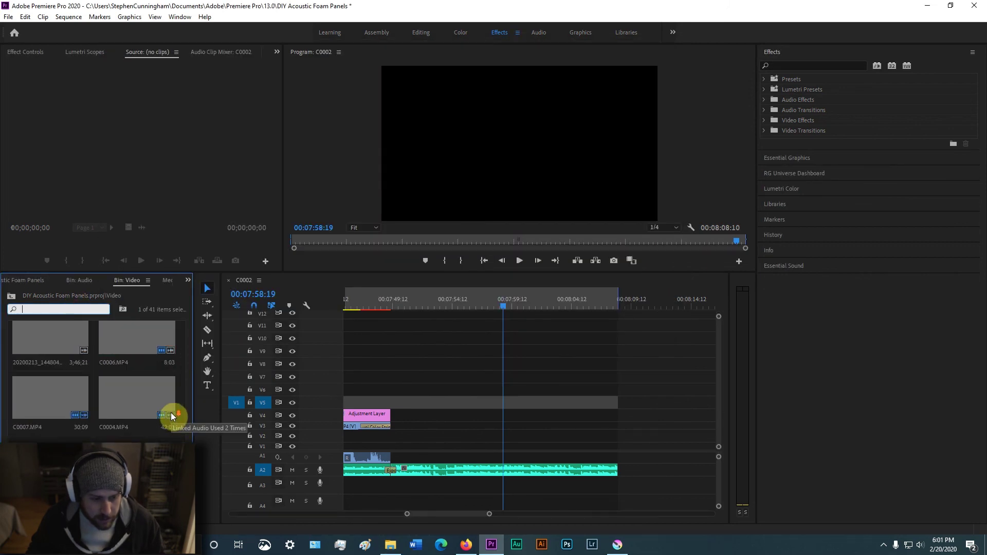
{"action": "scroll", "coordinate": [171, 415], "scroll_direction": "up", "scroll_amount": 3}
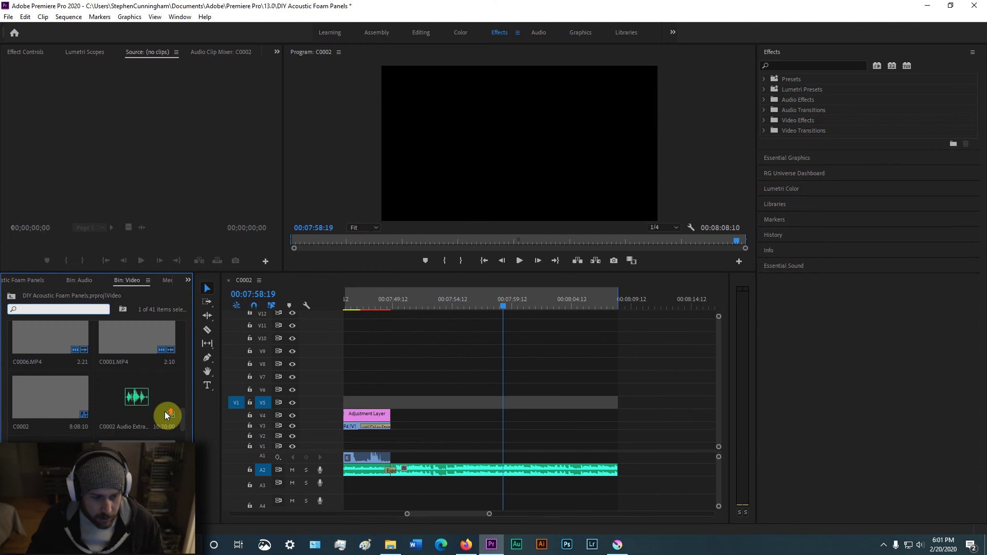
{"action": "scroll", "coordinate": [164, 410], "scroll_direction": "up", "scroll_amount": 2}
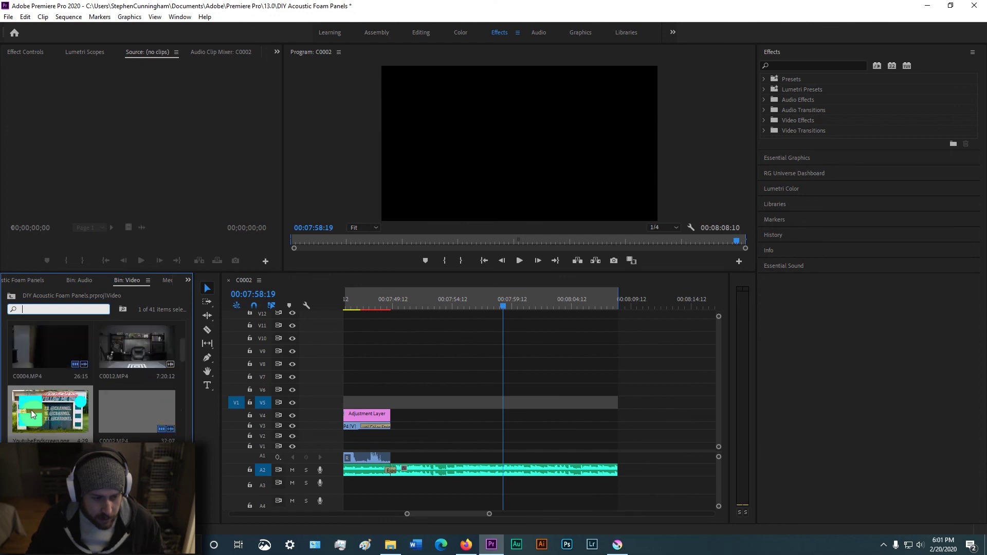
{"action": "left_click_drag", "start_coordinate": [39, 411], "coordinate": [385, 441]}
{"action": "left_click_drag", "start_coordinate": [445, 436], "coordinate": [619, 436]}
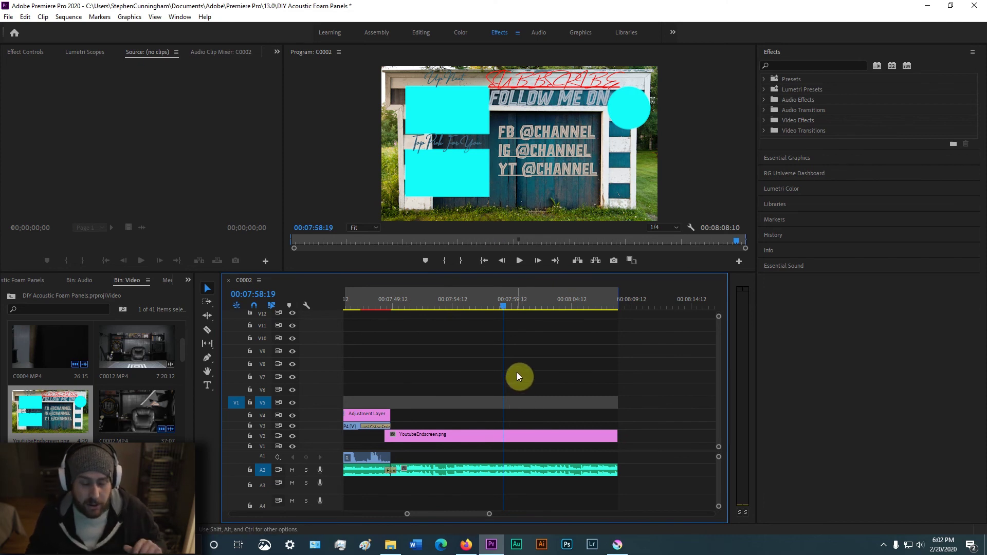
Step: Set the scale of the YoutubeEndscreen.png clip to 200
{"action": "left_click", "coordinate": [421, 434]}
{"action": "left_click", "coordinate": [26, 51]}
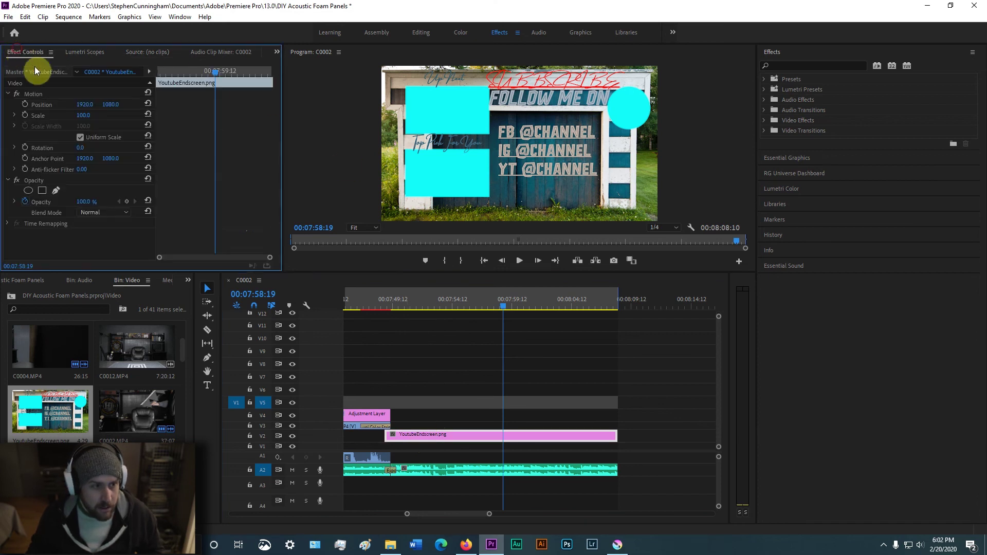
{"action": "left_click", "coordinate": [84, 115]}
{"action": "type", "text": "200"}
{"action": "key", "text": "Return"}
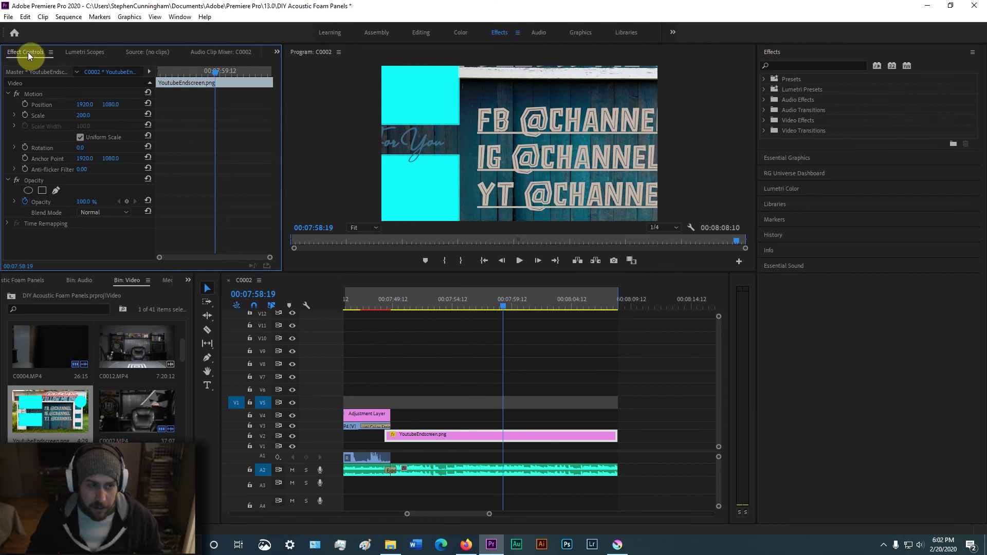
Step: Choose the Effects workspace
{"action": "left_click", "coordinate": [188, 19]}
{"action": "mouse_move", "coordinate": [200, 29]}
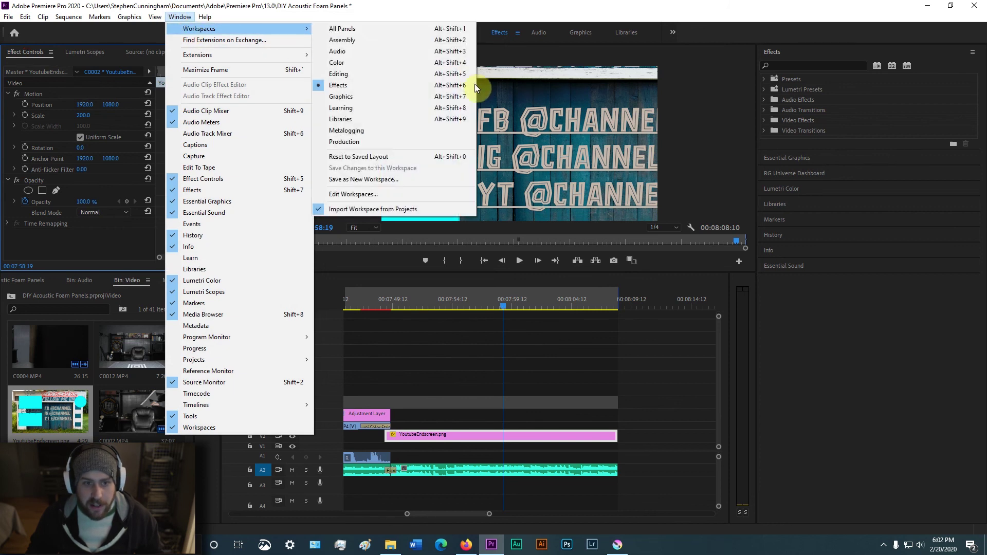
{"action": "left_click", "coordinate": [398, 89]}
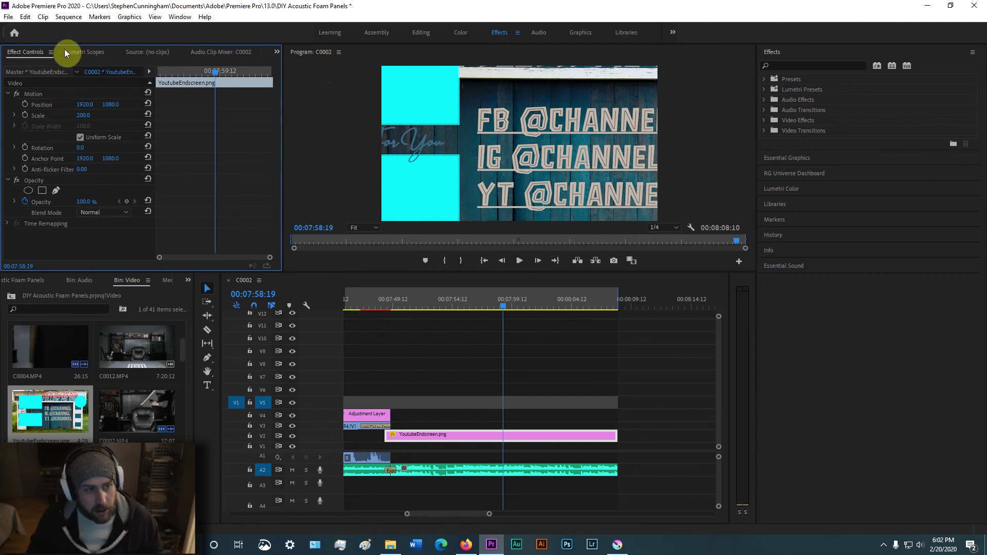
Step: Set the scale of the YoutubeEndscreen.png clip on V2 back to 100
{"action": "left_click", "coordinate": [427, 437]}
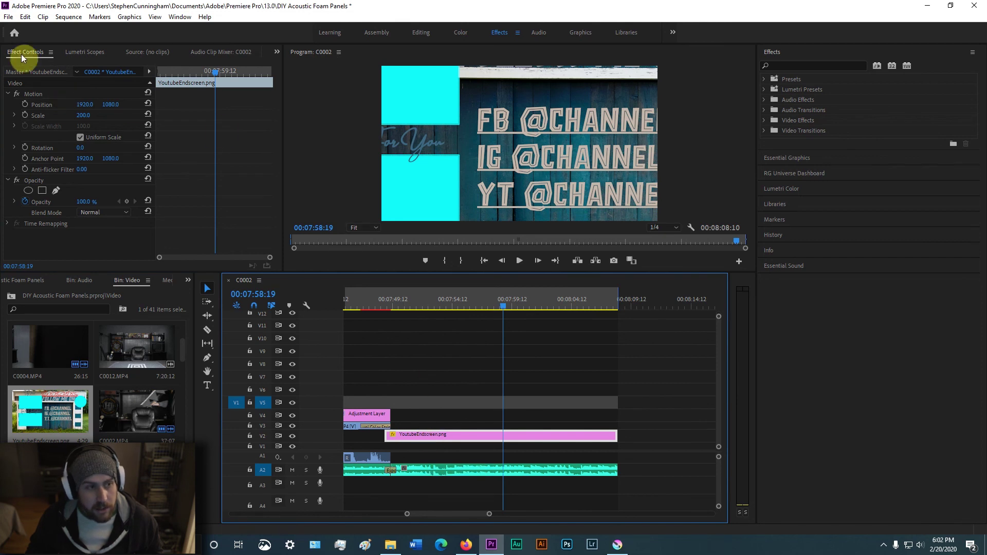
{"action": "left_click", "coordinate": [84, 115]}
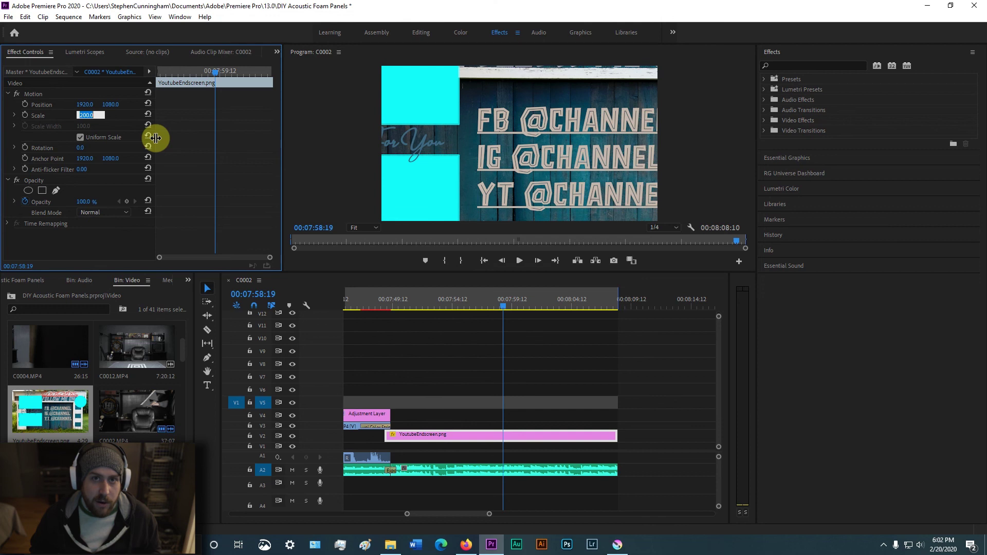
{"action": "type", "text": "100"}
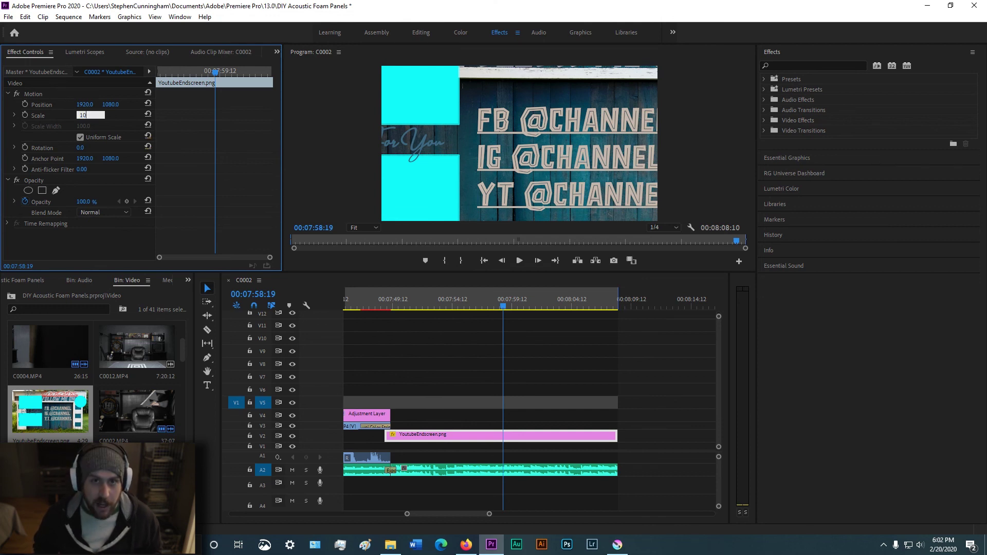
{"action": "key", "text": "Return"}
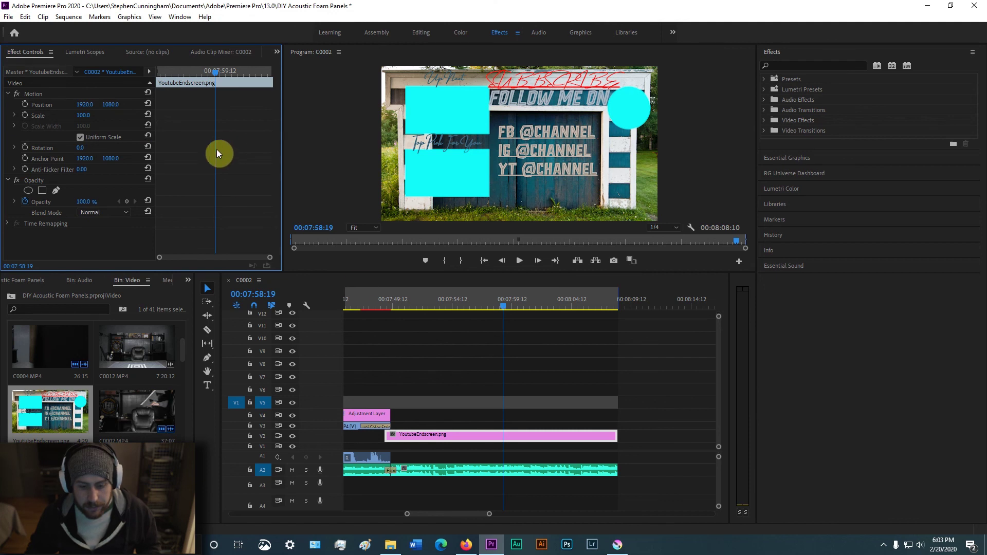
Step: Play back the transition into the end screen, starting shortly before the YoutubeEndscreen.png clip on V2
{"action": "left_click_drag", "start_coordinate": [494, 303], "coordinate": [362, 307]}
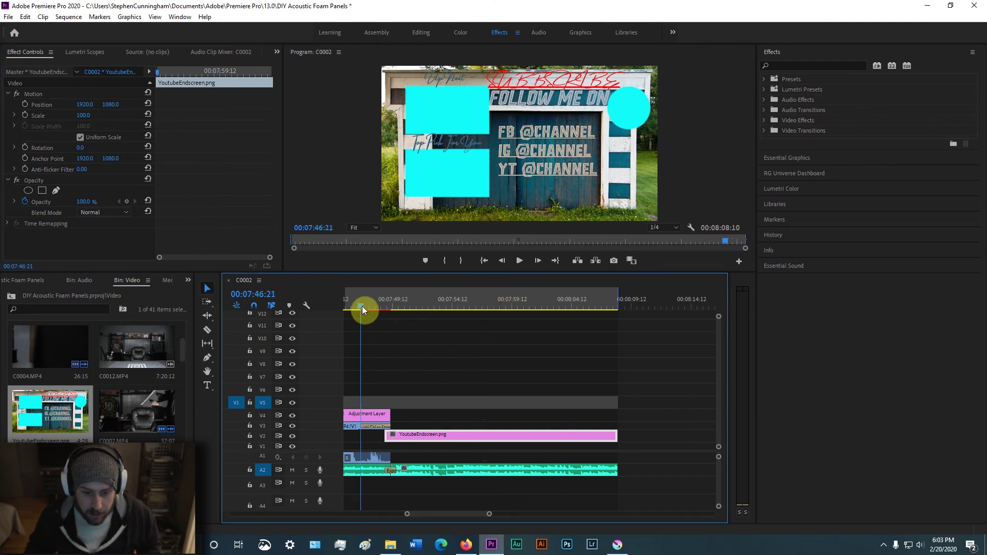
{"action": "left_click", "coordinate": [519, 260]}
{"action": "left_click", "coordinate": [519, 260]}
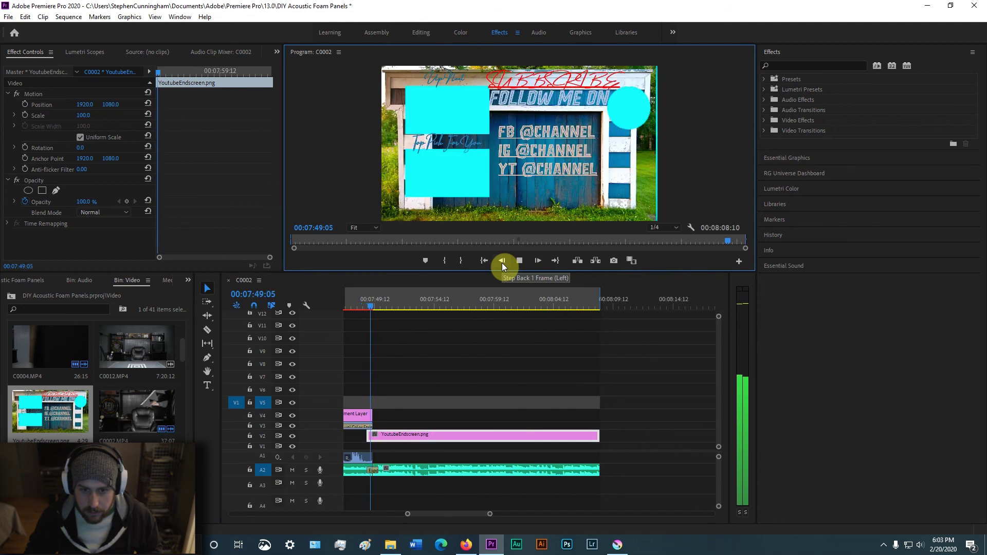
{"action": "key", "text": "space"}
Step: Shift the YoutubeEndscreen.png clip on V2 about 2 seconds earlier and play back the transition from just before it
{"action": "scroll", "coordinate": [436, 514], "scroll_direction": "up", "scroll_amount": 5}
{"action": "left_click_drag", "start_coordinate": [647, 435], "coordinate": [623, 436]}
{"action": "left_click", "coordinate": [567, 309]}
{"action": "key", "text": "space"}
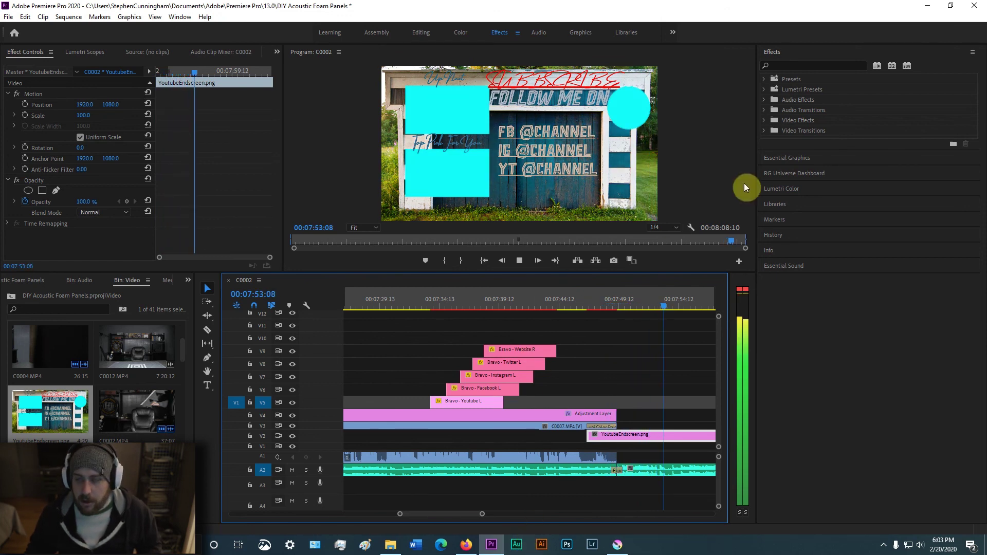
{"action": "left_click", "coordinate": [526, 262]}
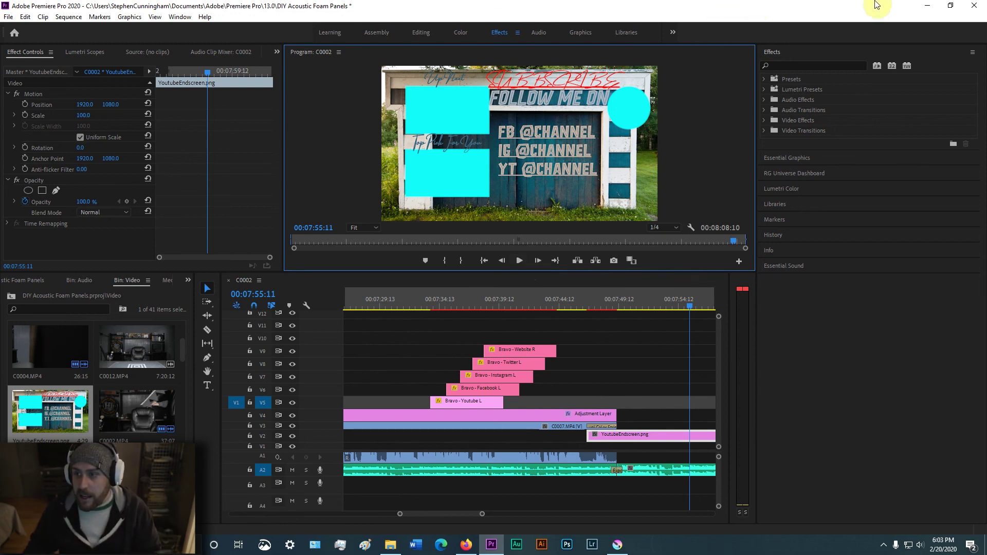
Step: Switch to the EndScreenPrj folder in File Explorer and play the BT EndScreen_1 video full screen
{"action": "left_click", "coordinate": [925, 6]}
{"action": "double_click", "coordinate": [221, 140]}
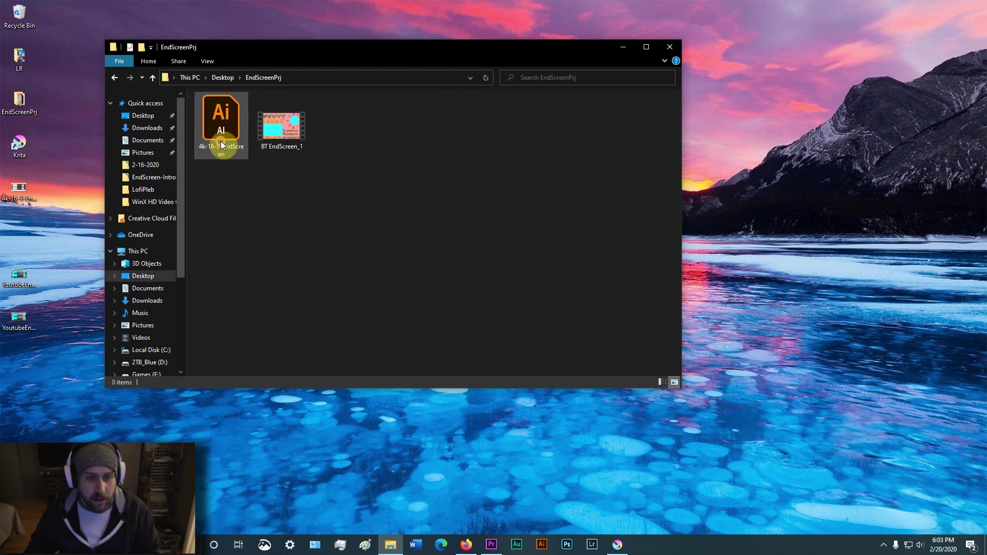
{"action": "double_click", "coordinate": [301, 144]}
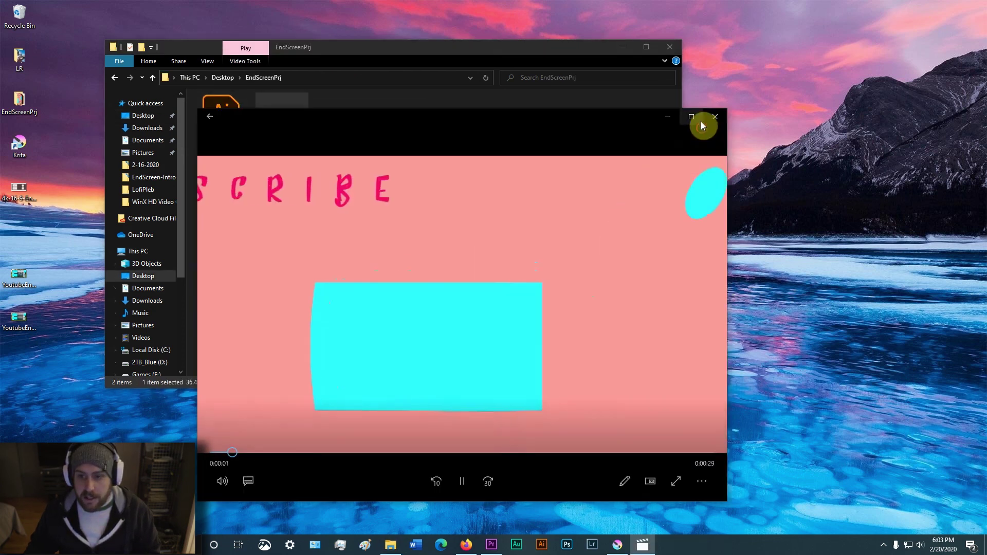
{"action": "left_click", "coordinate": [701, 123]}
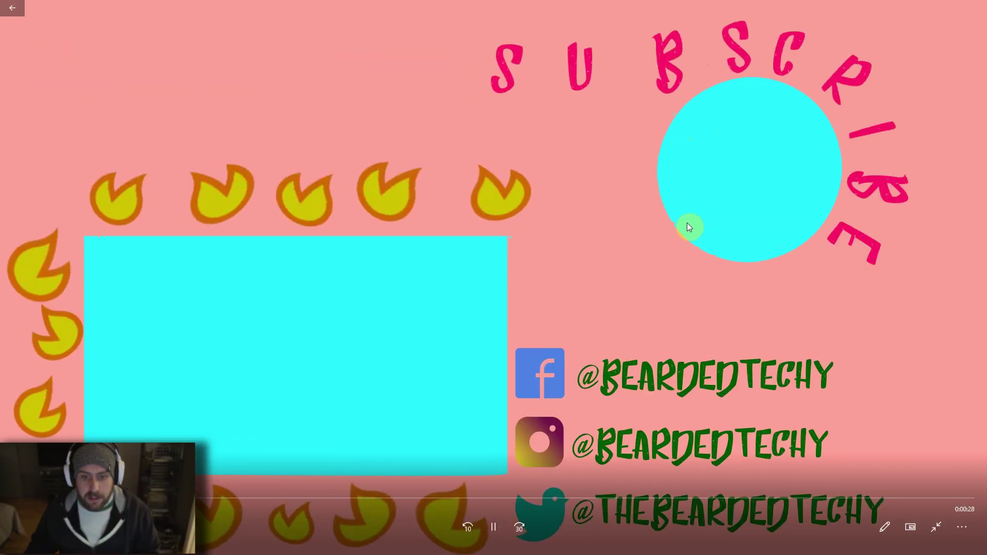